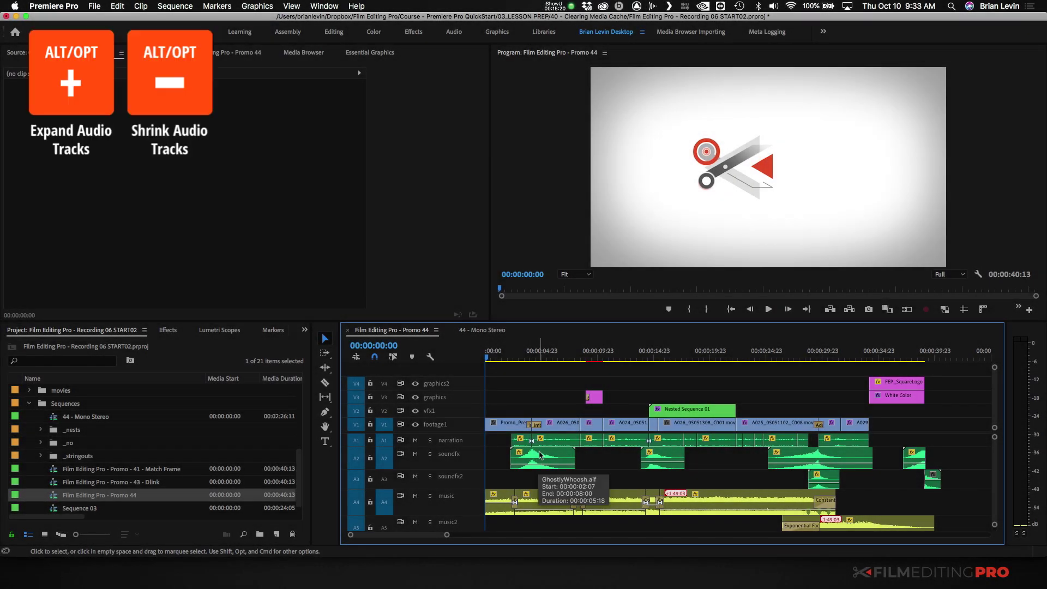
Expand the heights of the audio tracks in the promo sequence and maximize the timeline panel
key("alt+equal")
key("alt+equal")
key("alt+equal")
key("alt+equal")
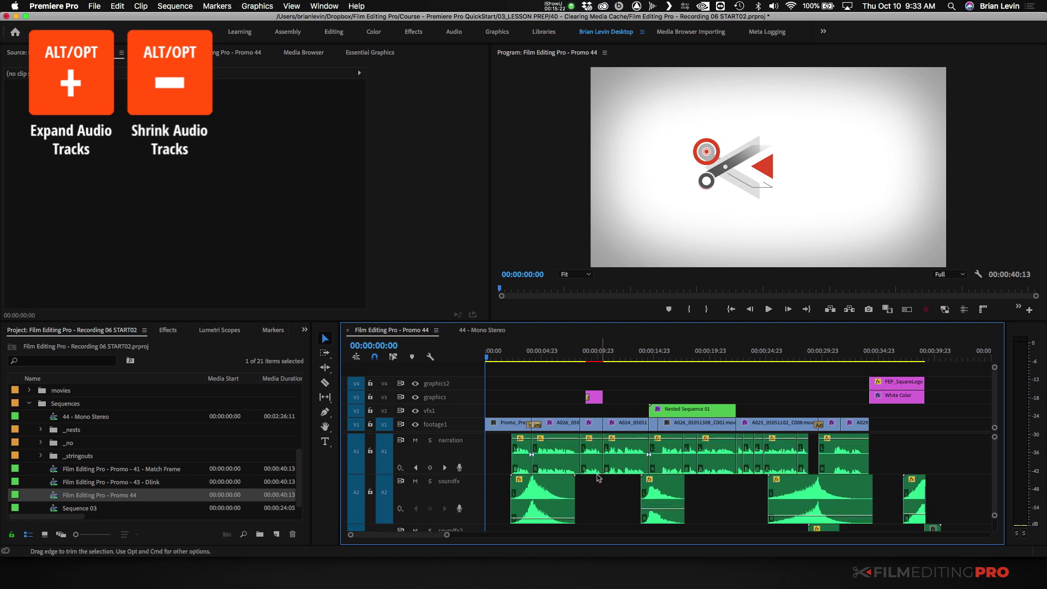
scroll(627, 453, "down", 2)
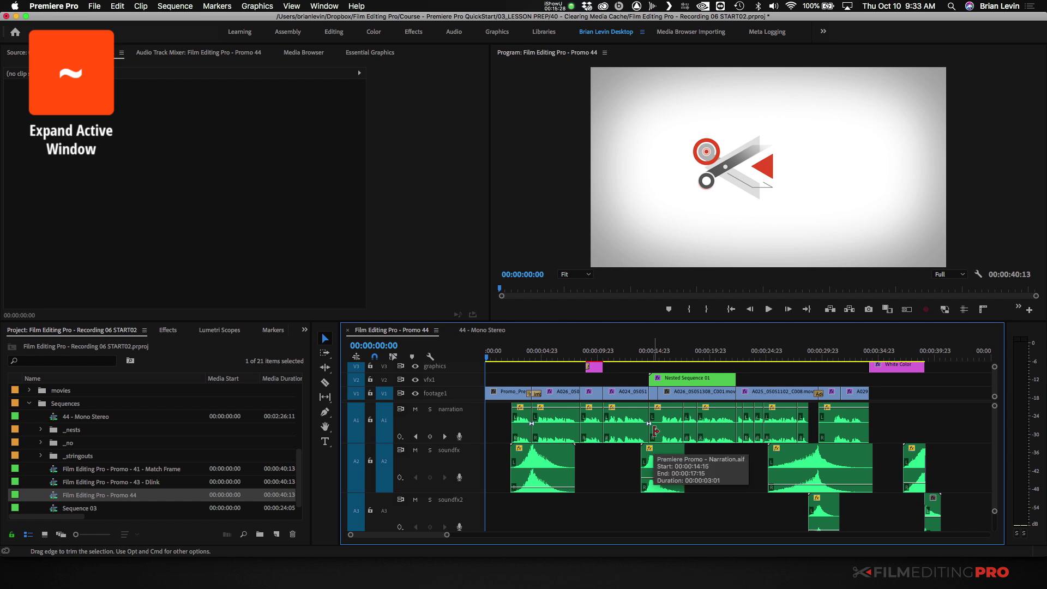
key("grave")
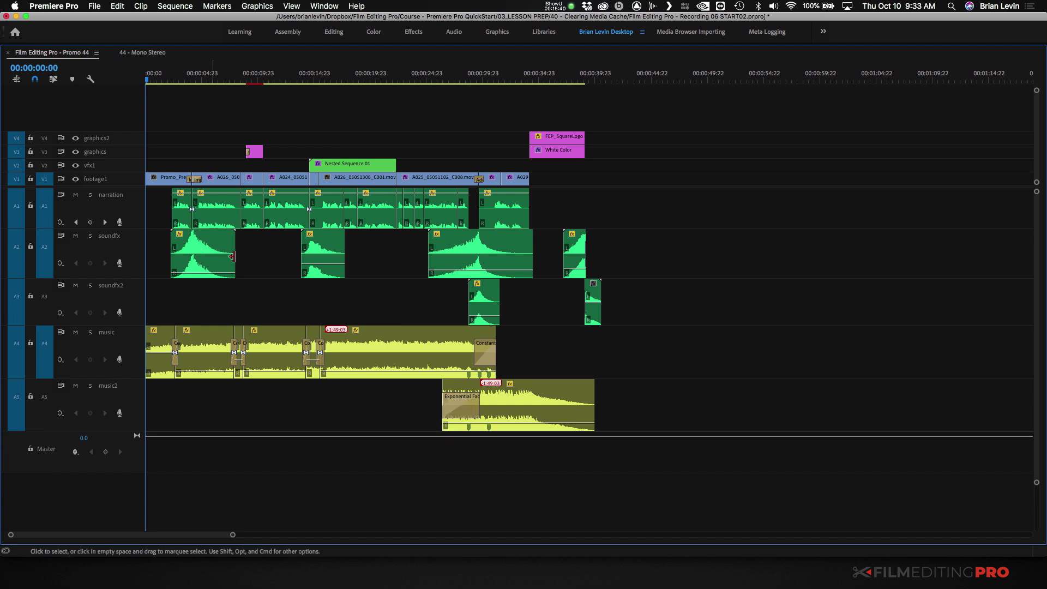
Examine the waveform of the first GhostlyWhoosh.aif clip on the soundfx track up close, and restore the normal panel layout
left_click(208, 252)
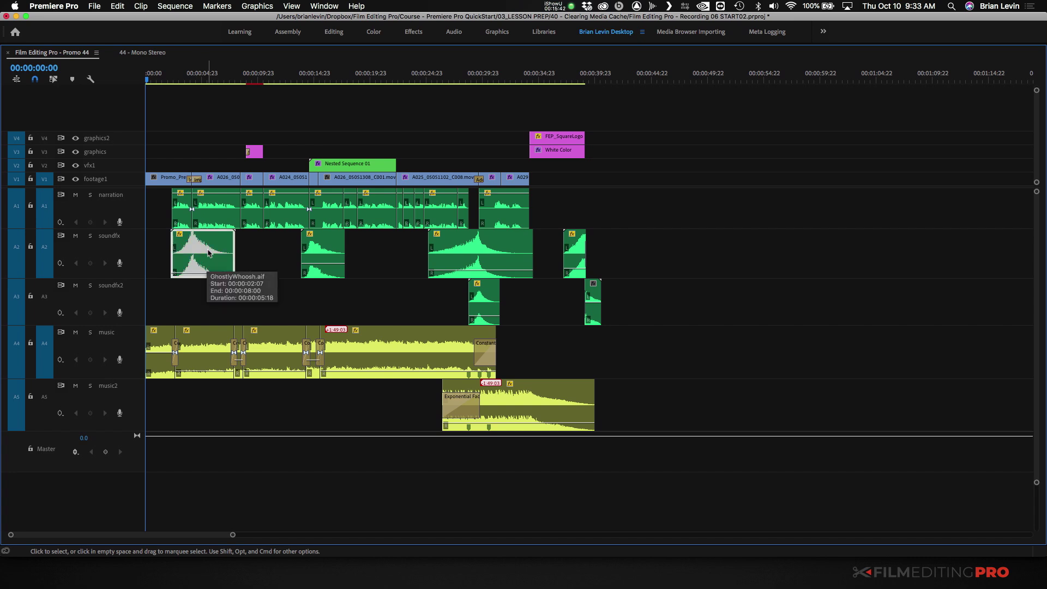
key("equal")
key("equal")
key("equal")
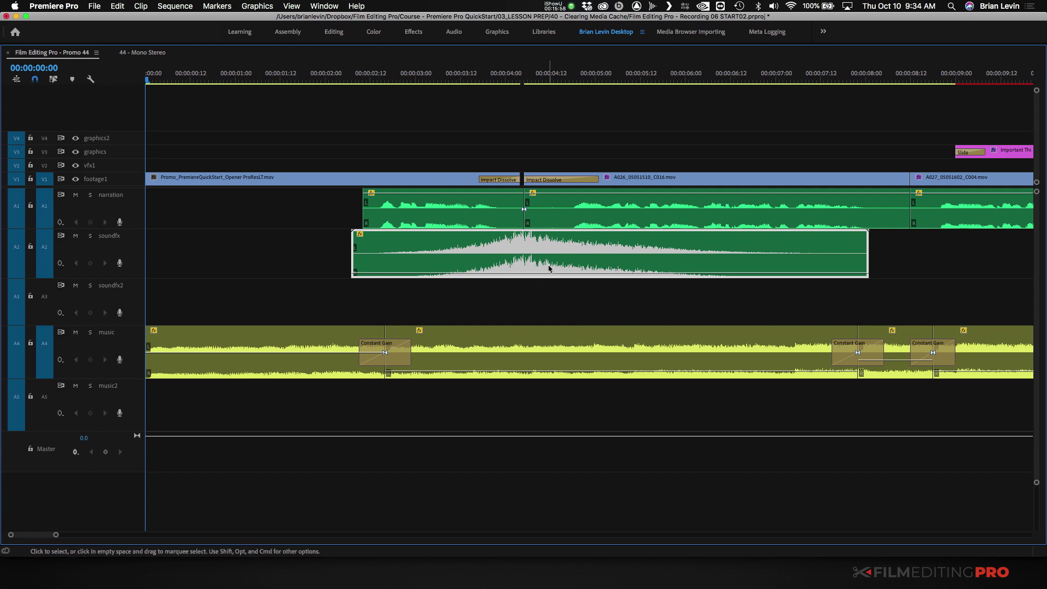
key("grave")
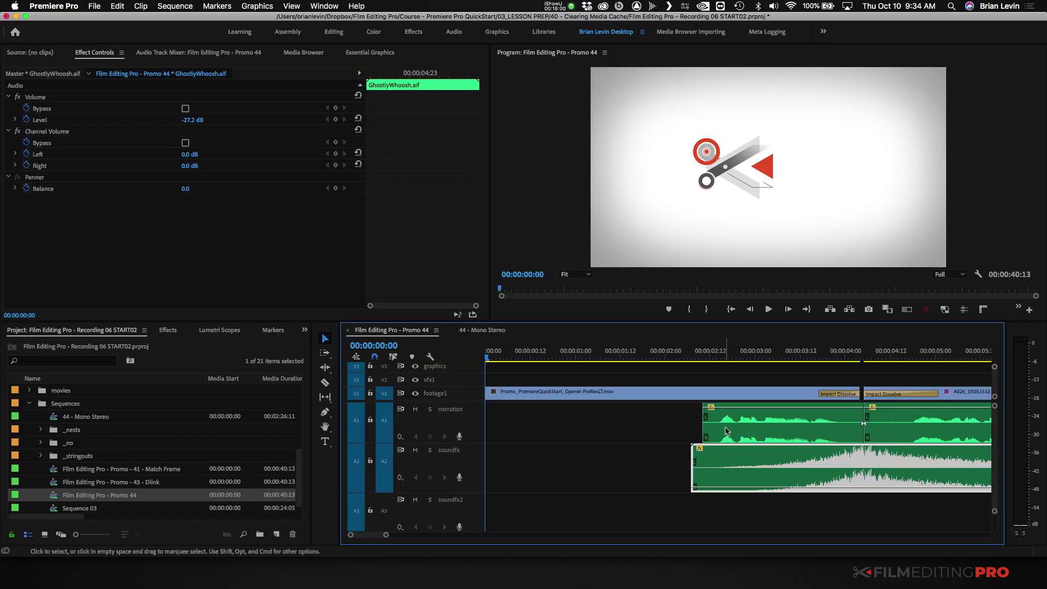
Solo the soundfx track and play the GhostlyWhoosh.aif clip from 00:00:02:07 with the audio meters widened
key("minus")
key("minus")
left_click(430, 450)
key("space")
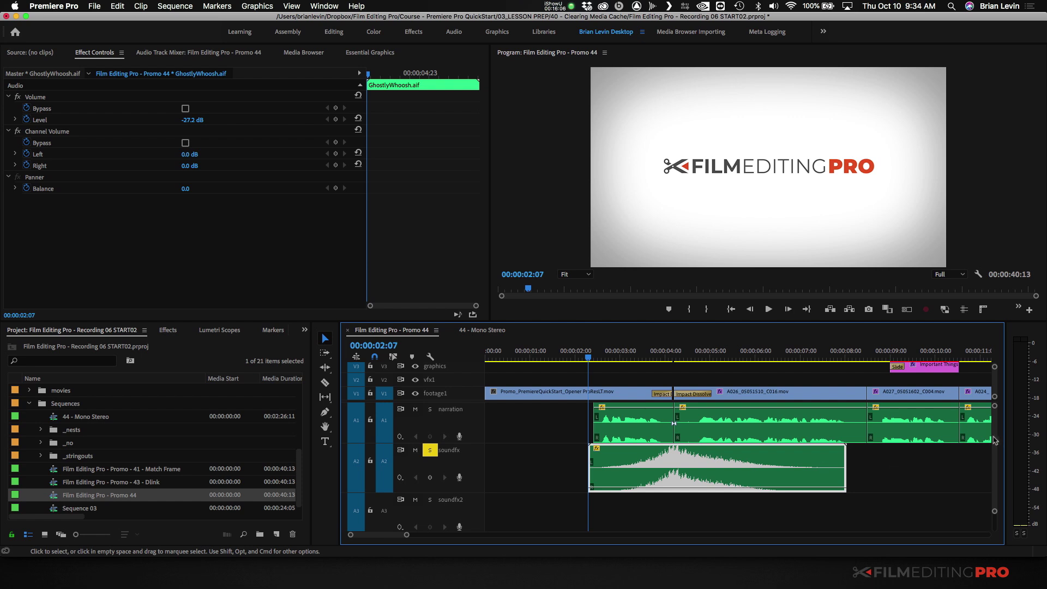
left_click_drag(1007, 442, 943, 442)
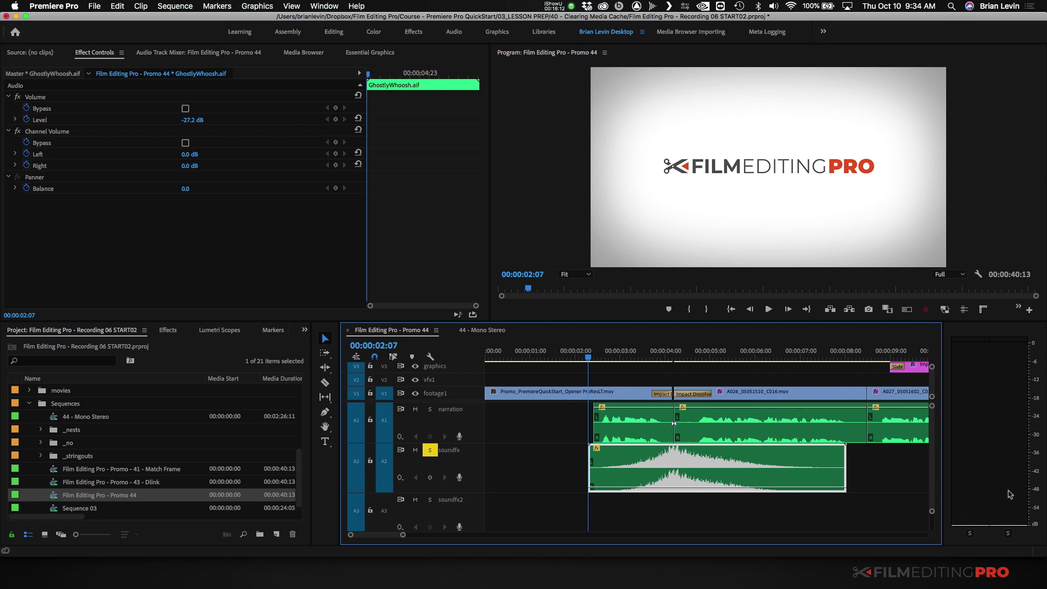
key("space")
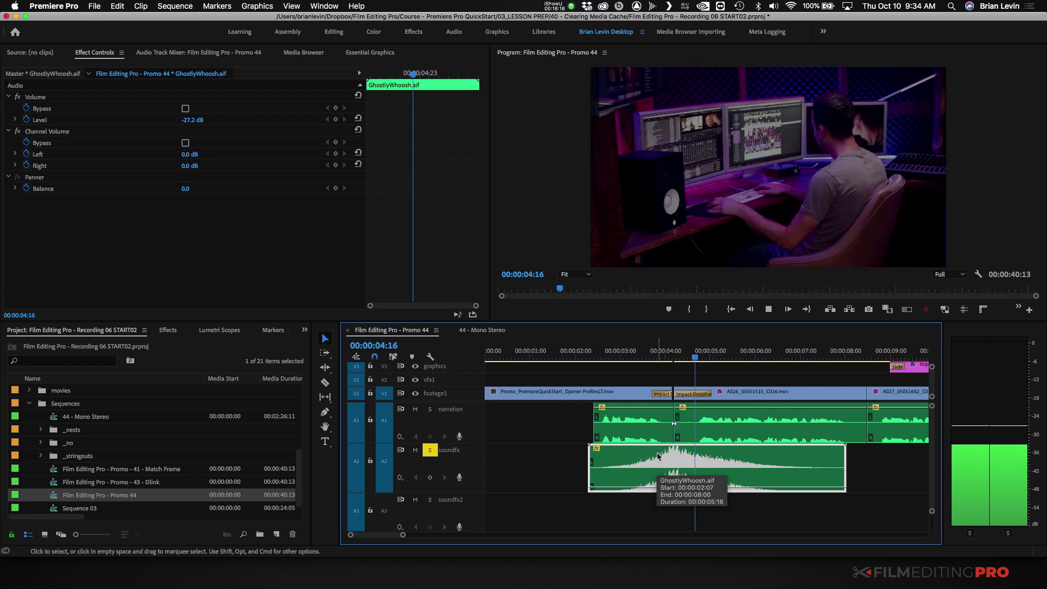
key("space")
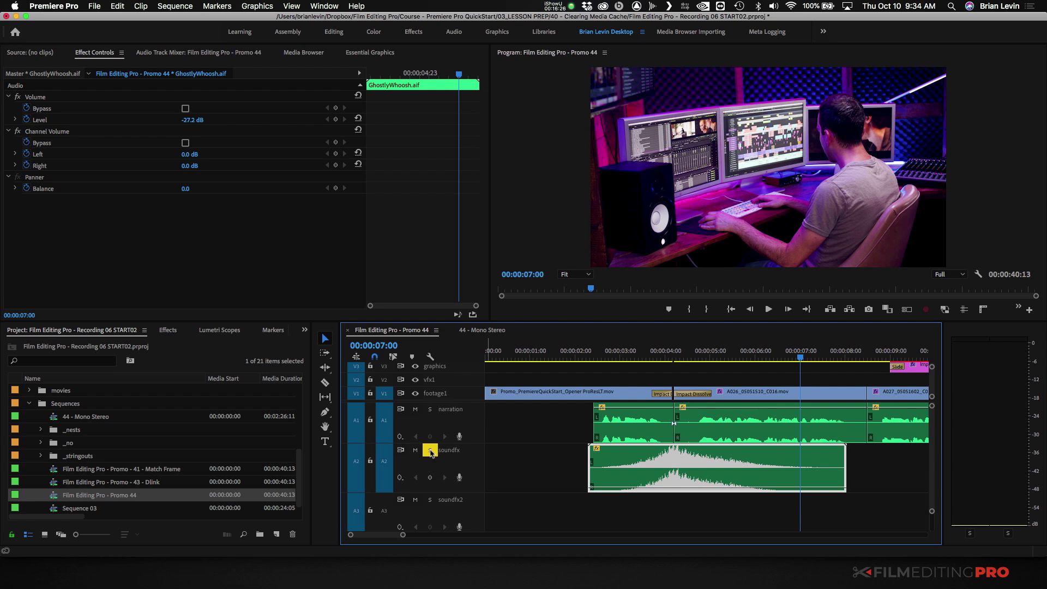
Solo the music track instead of soundfx and play the sequence from its beginning to check the music levels
scroll(694, 473, "down", 5)
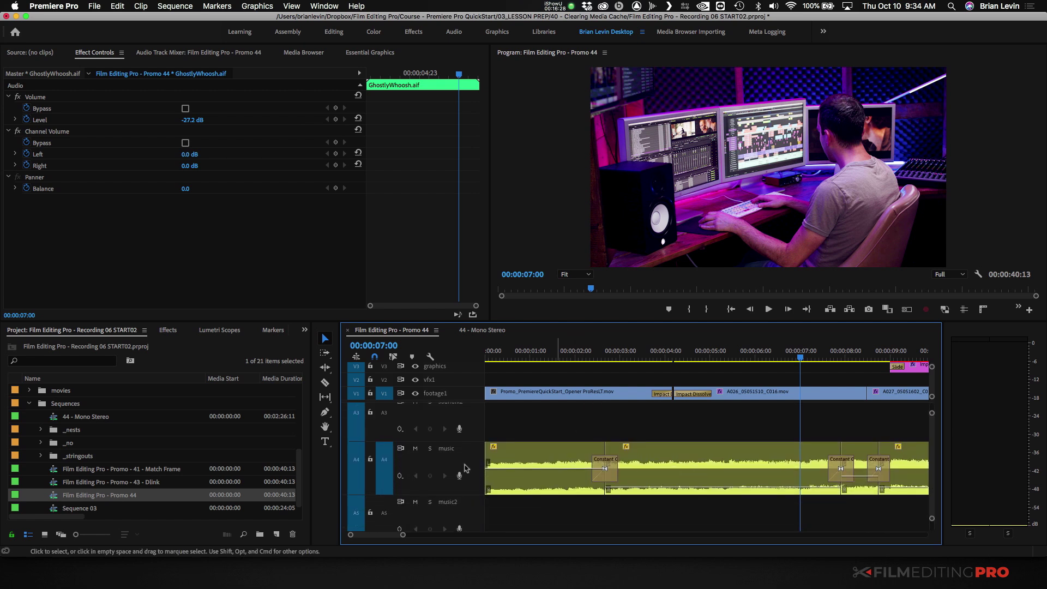
left_click(431, 449)
key("Home")
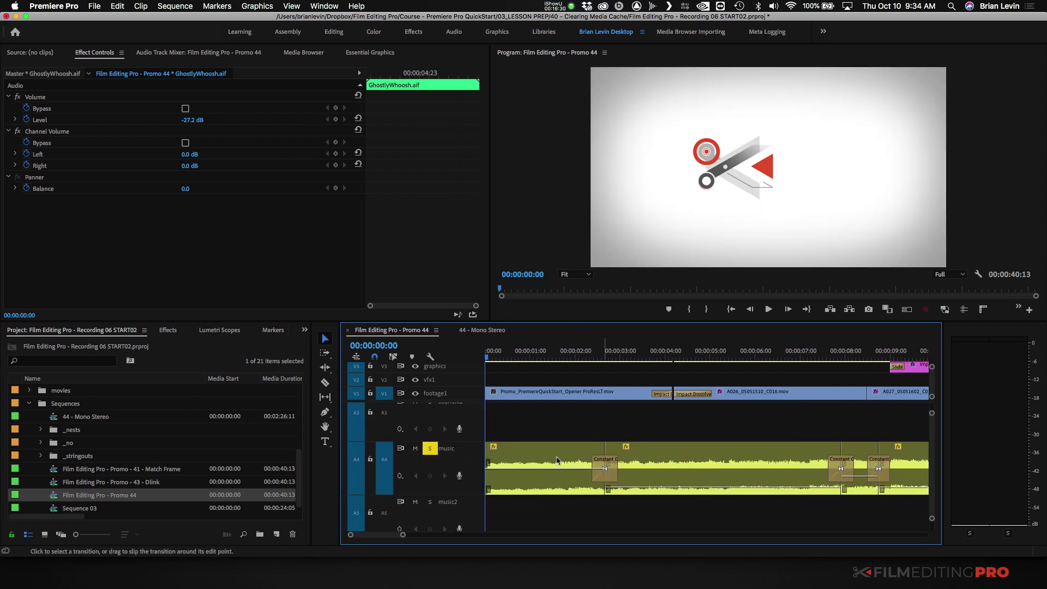
key("space")
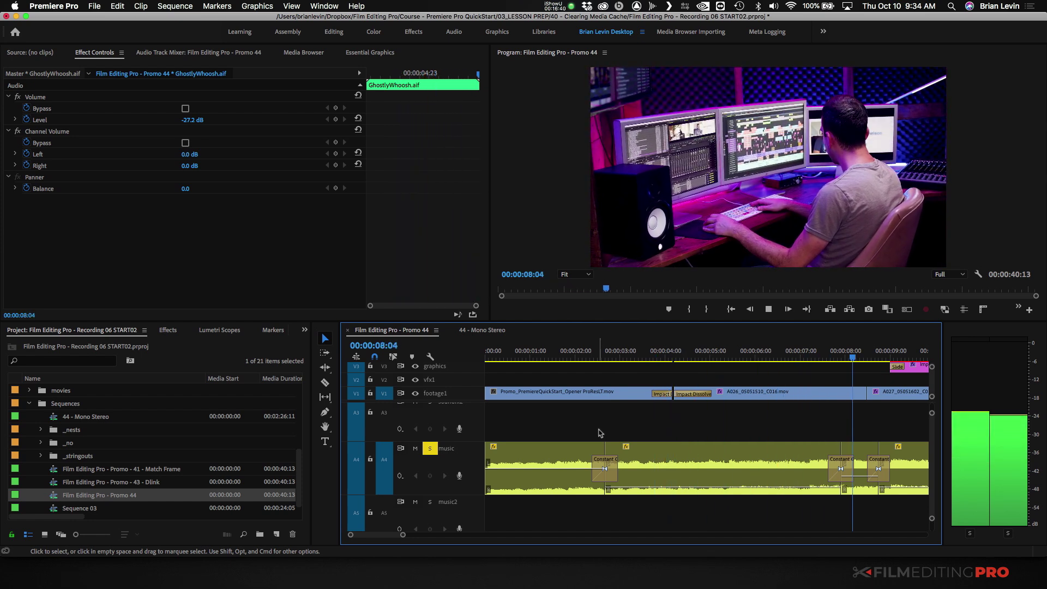
key("space")
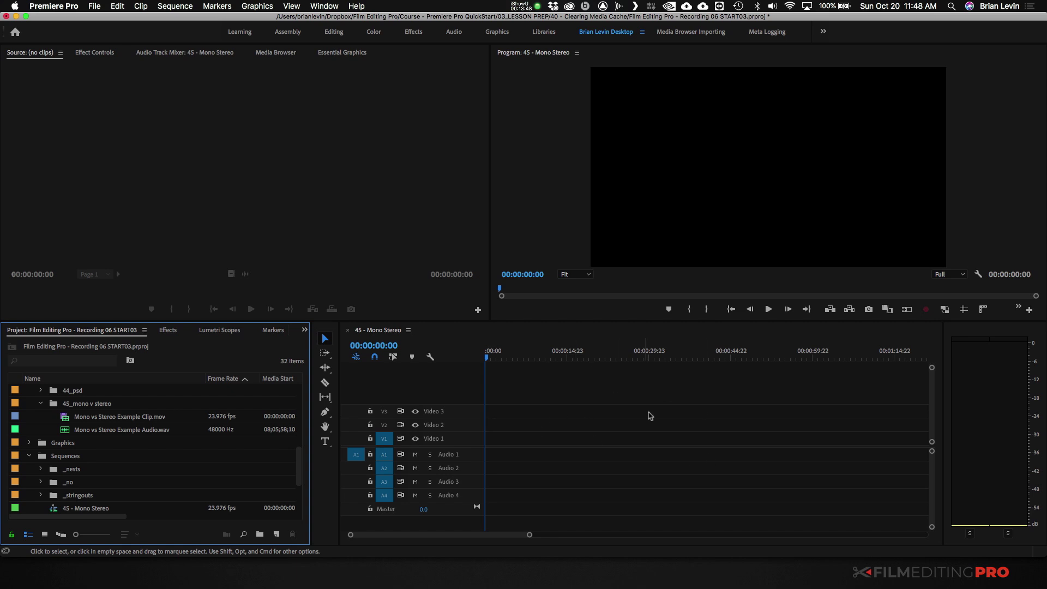
Place Mono vs Stereo Example Clip.mov at the start of Video 1 and Mono vs Stereo Example Audio.wav on Audio 2 at about 00:00:28:21
left_click(68, 420)
left_click_drag(80, 419, 491, 453)
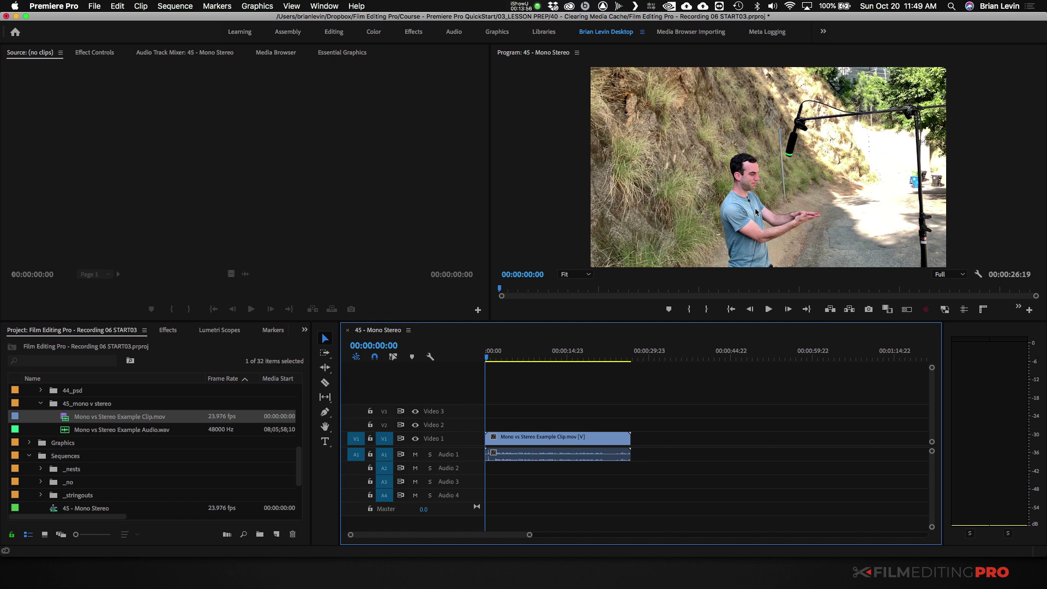
left_click(66, 431)
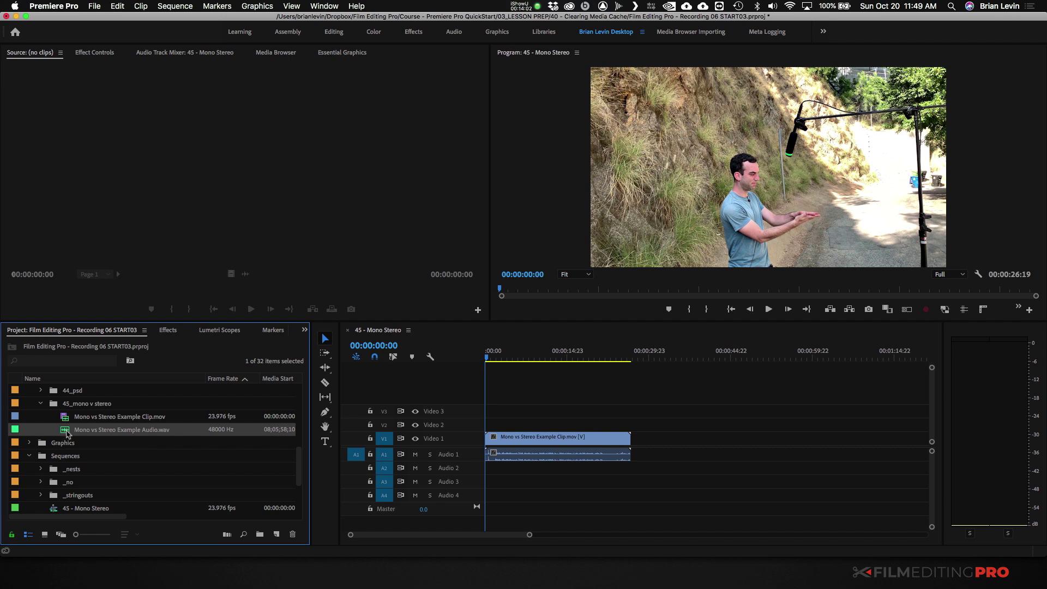
left_click_drag(393, 439, 649, 468)
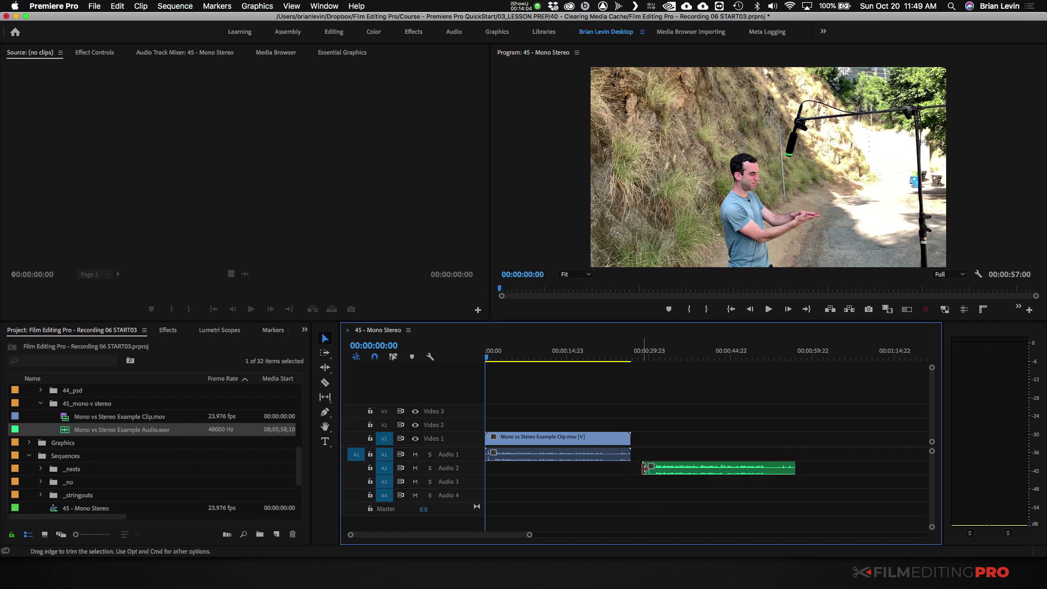
Increase the audio track heights to enlarge the waveforms of the camera audio and the separate recording
left_click(515, 443)
left_click(514, 456)
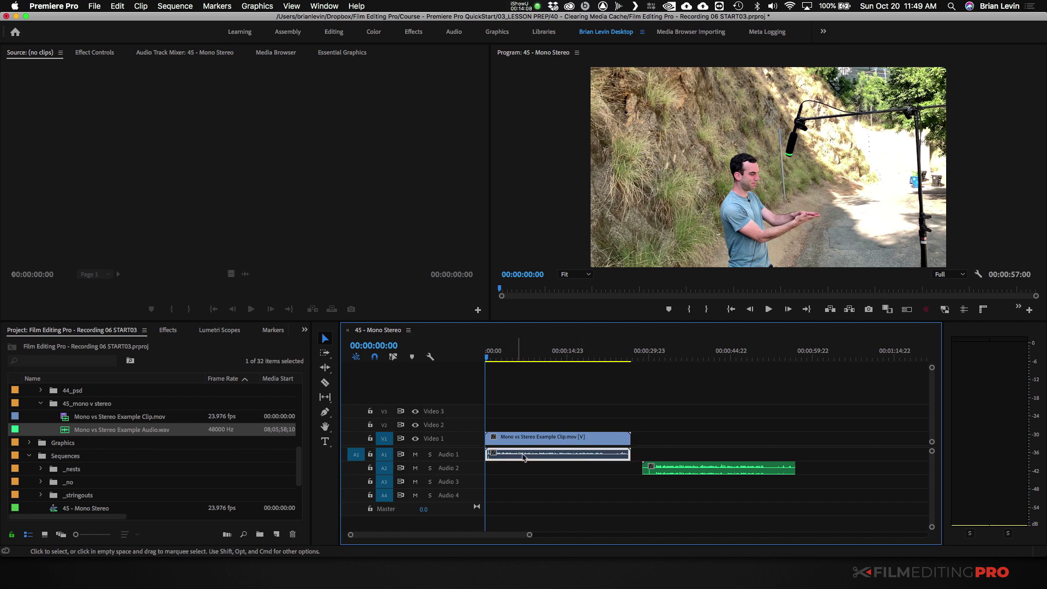
left_click(702, 457)
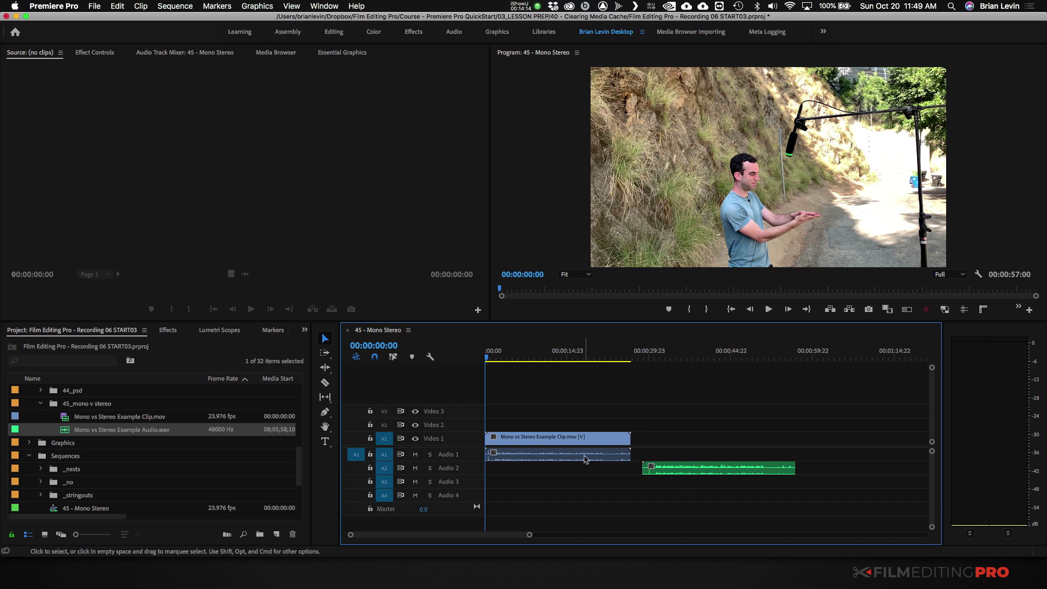
key("alt+equal")
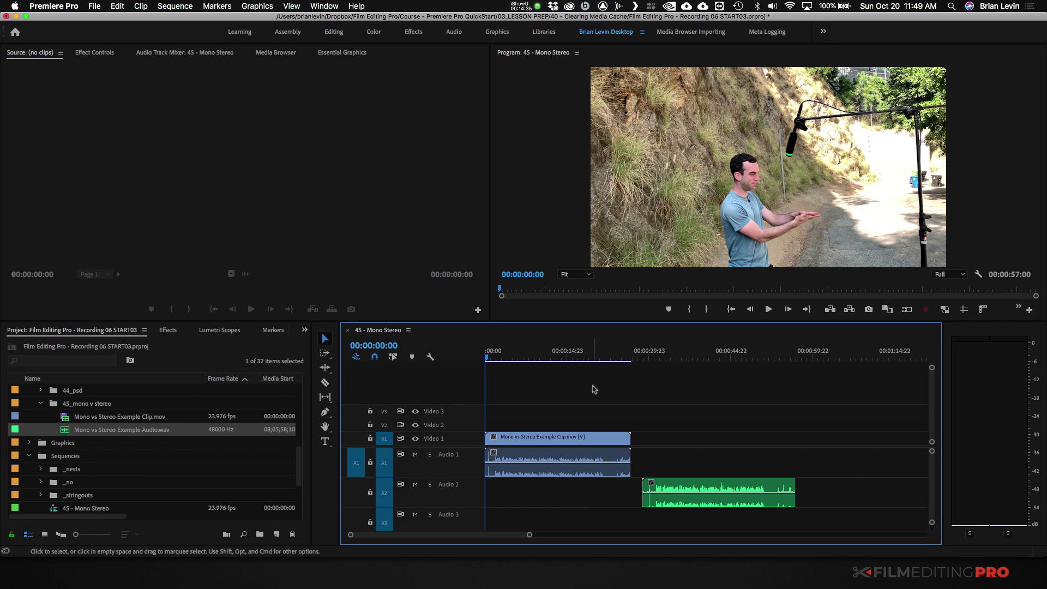
Play the opening of the video clip and of the separate Audio 2 recording to compare their sound
key("space")
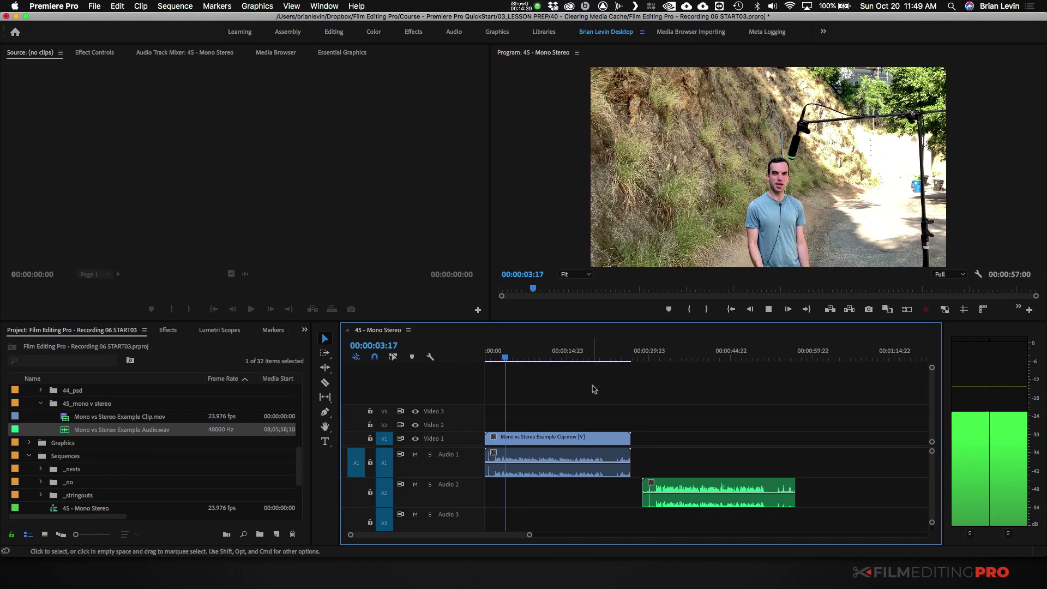
key("space")
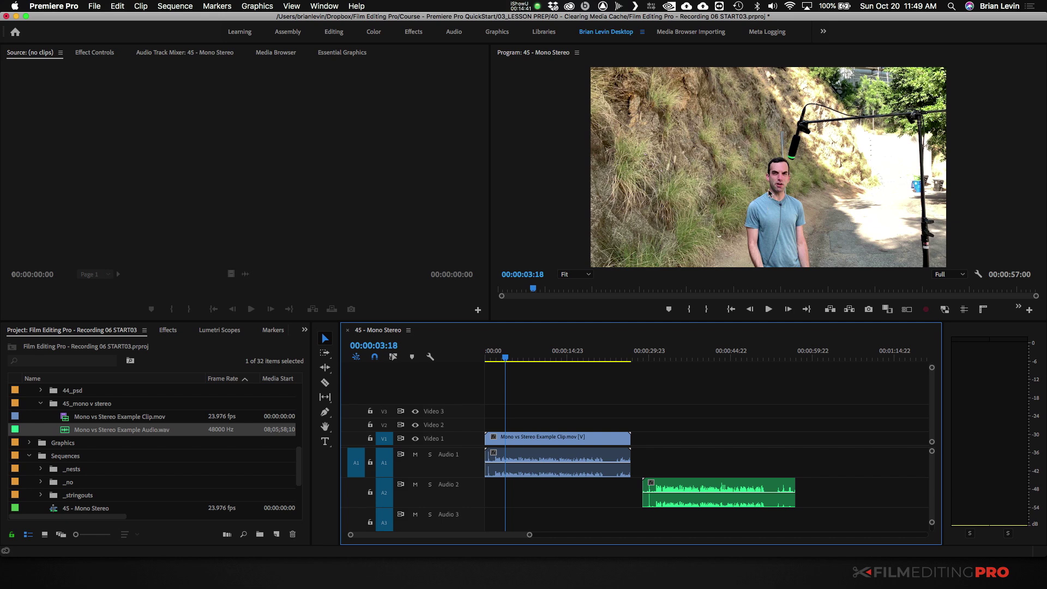
key("Down")
key("Down")
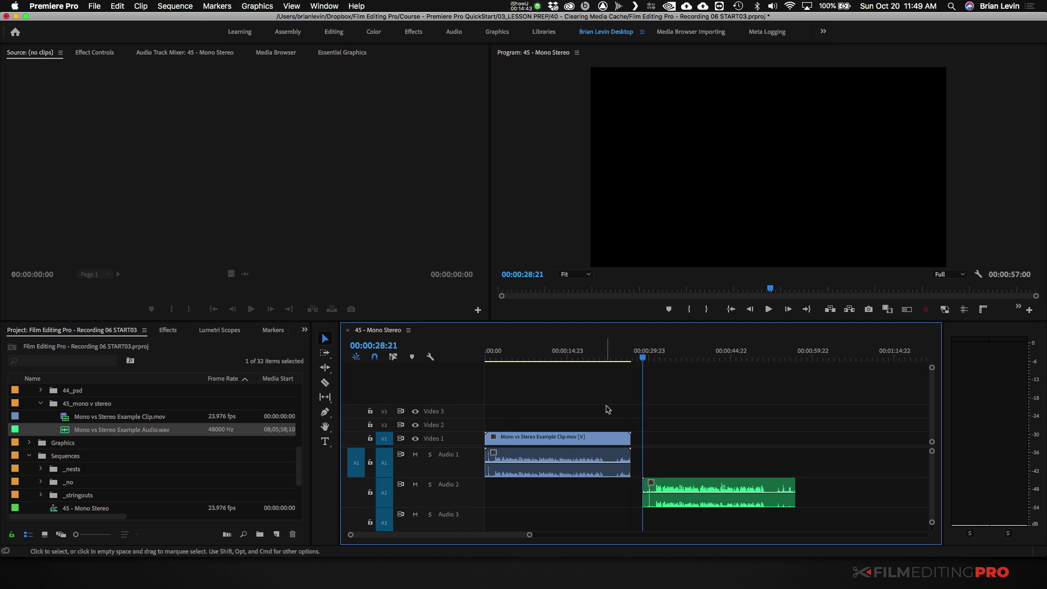
key("=")
key("=")
key("=")
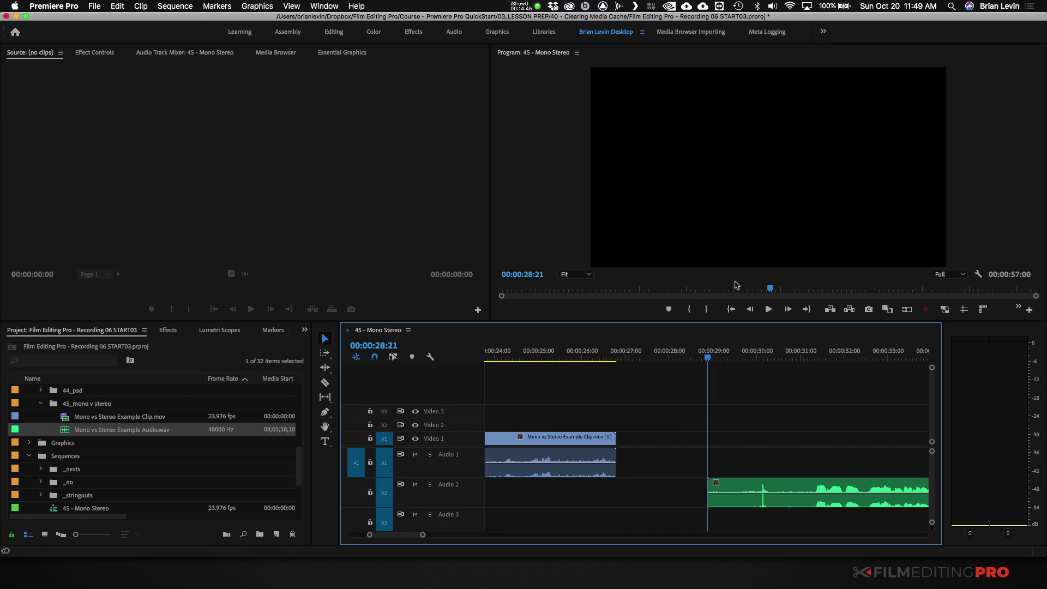
key("space")
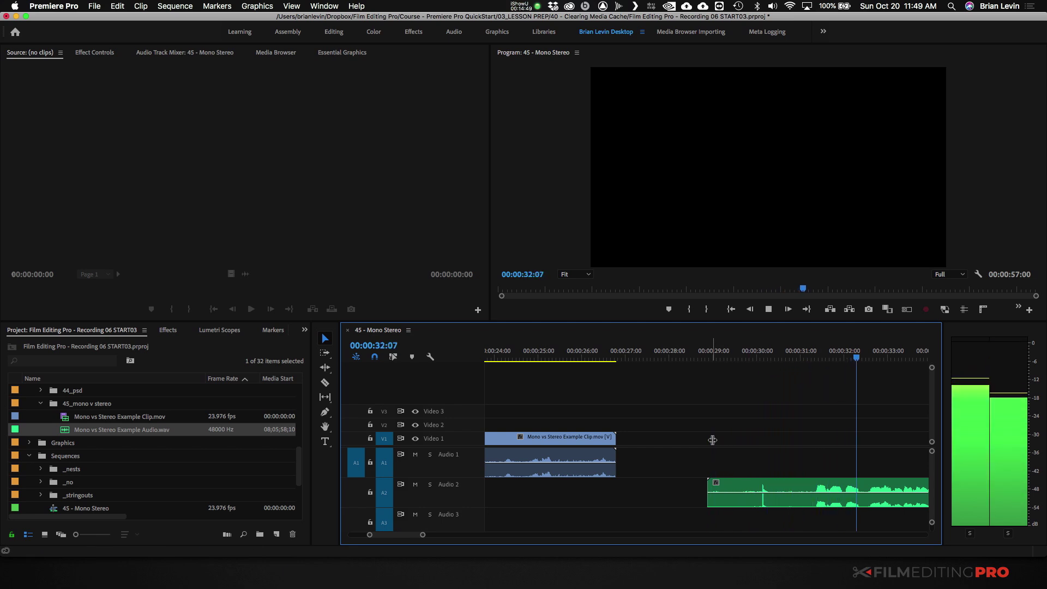
key("space")
key("minus")
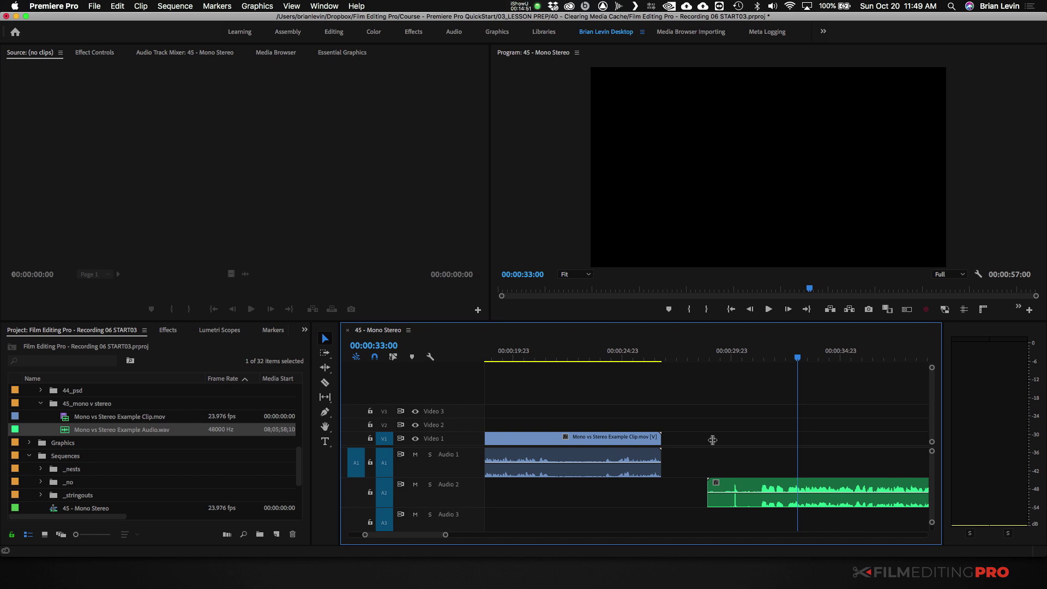
Split the video clip and its linked audio at the clap, at 00:00:00:17
key("Home")
key("minus")
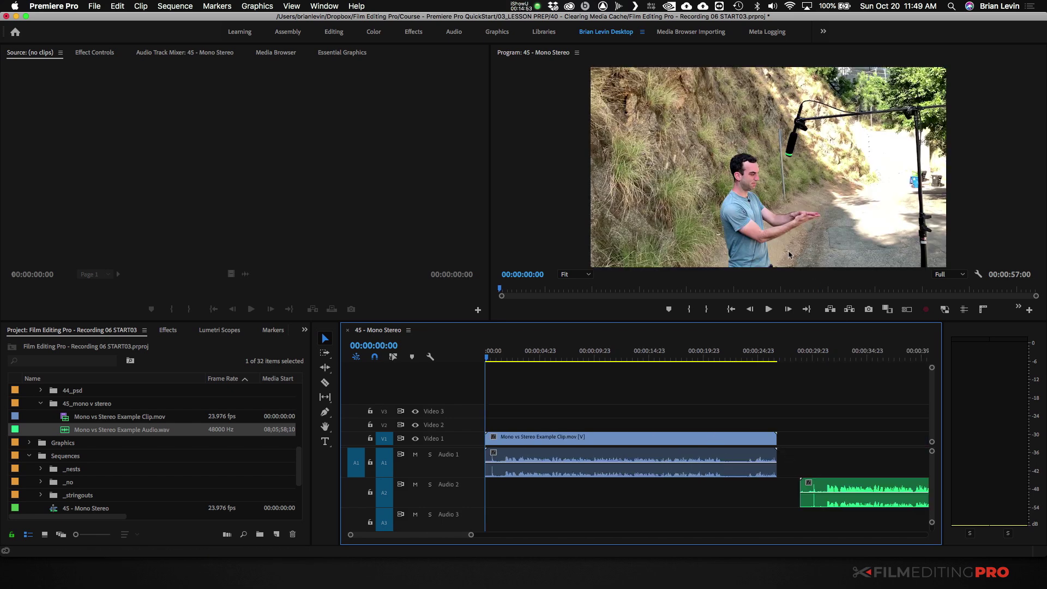
key("equal")
key("equal")
key("equal")
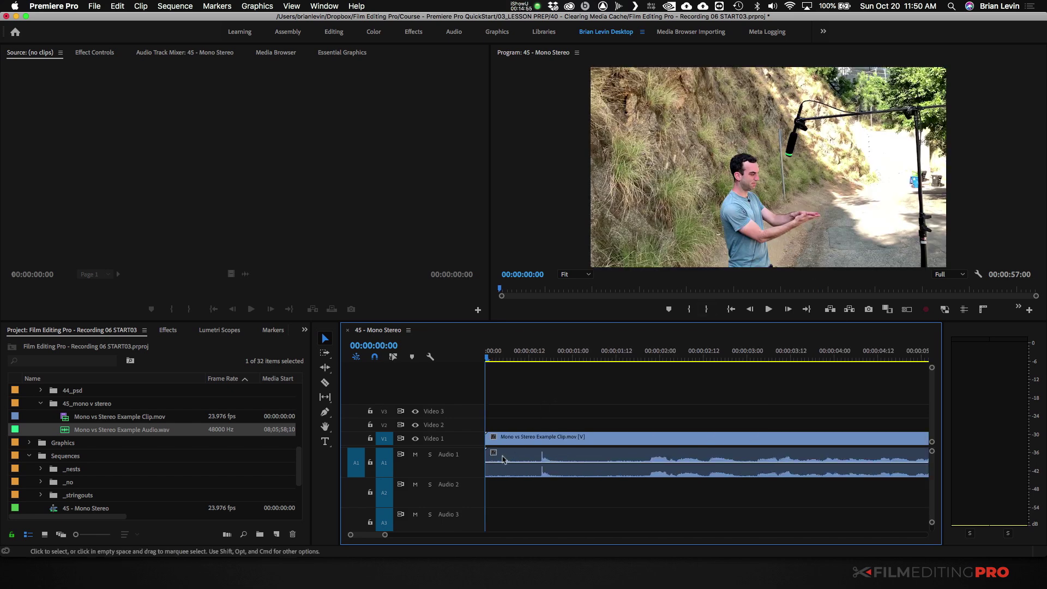
left_click(584, 358)
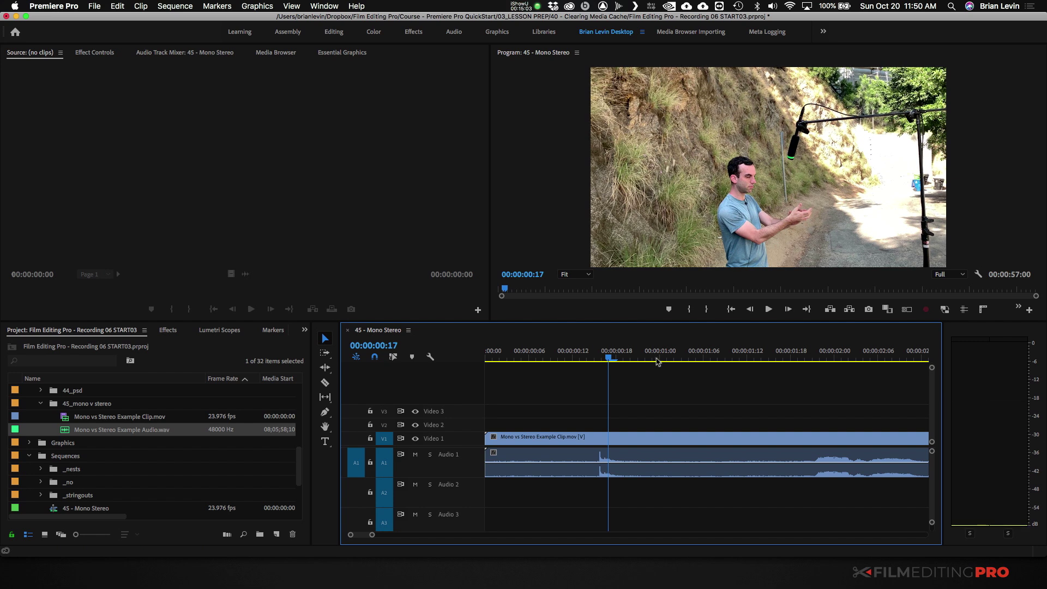
left_click_drag(572, 398, 602, 502)
key("cmd+k")
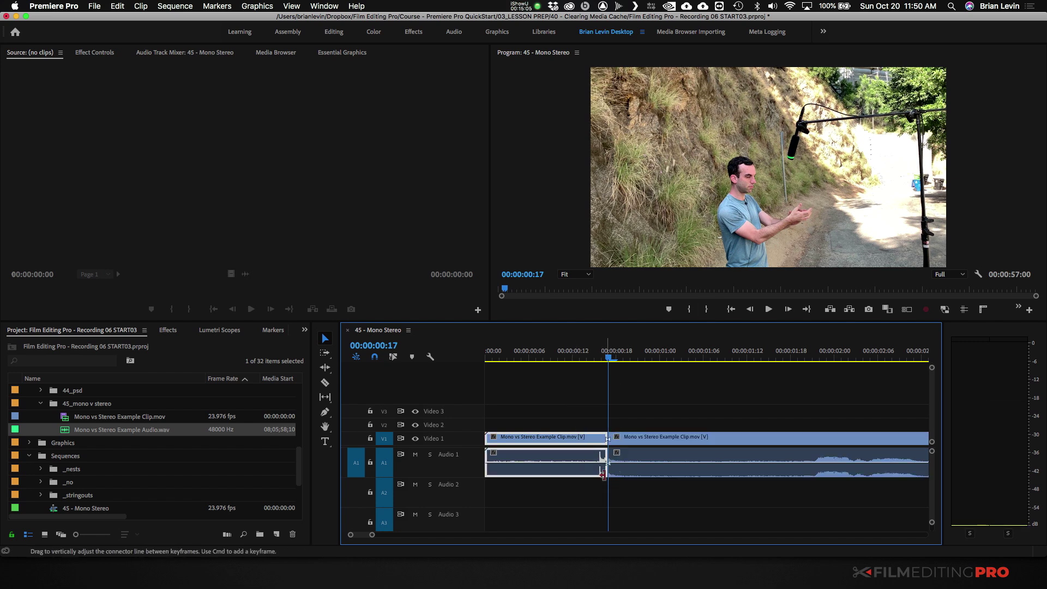
Split the separate recording on Audio 2 at its clap spike, at 00:00:30:03
key("minus")
key("minus")
key("minus")
key("minus")
key("Down")
key("Down")
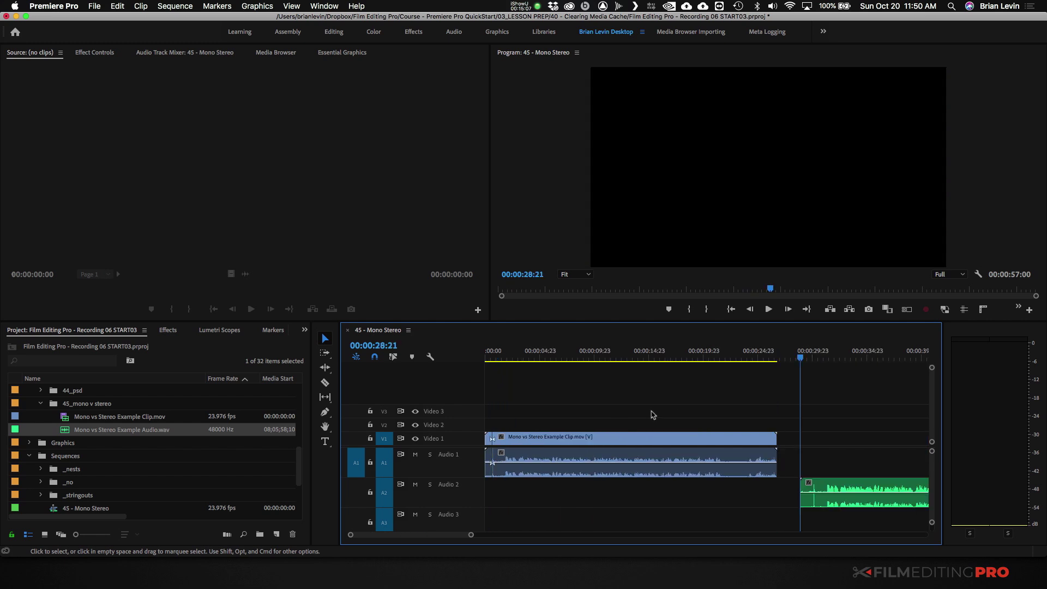
key("equal")
key("equal")
key("equal")
key("equal")
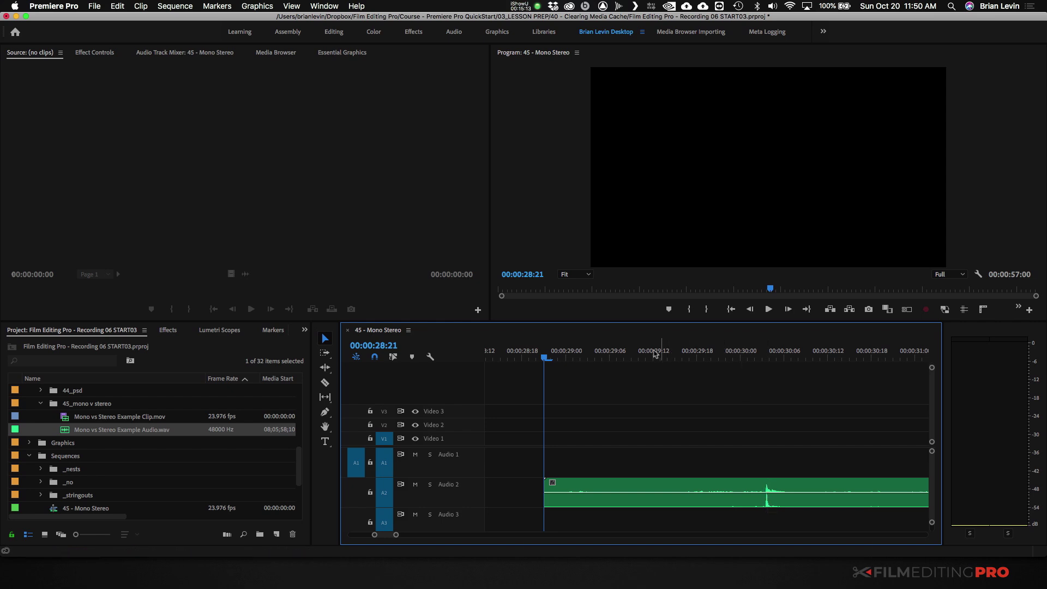
left_click(624, 352)
left_click_drag(639, 355, 755, 402)
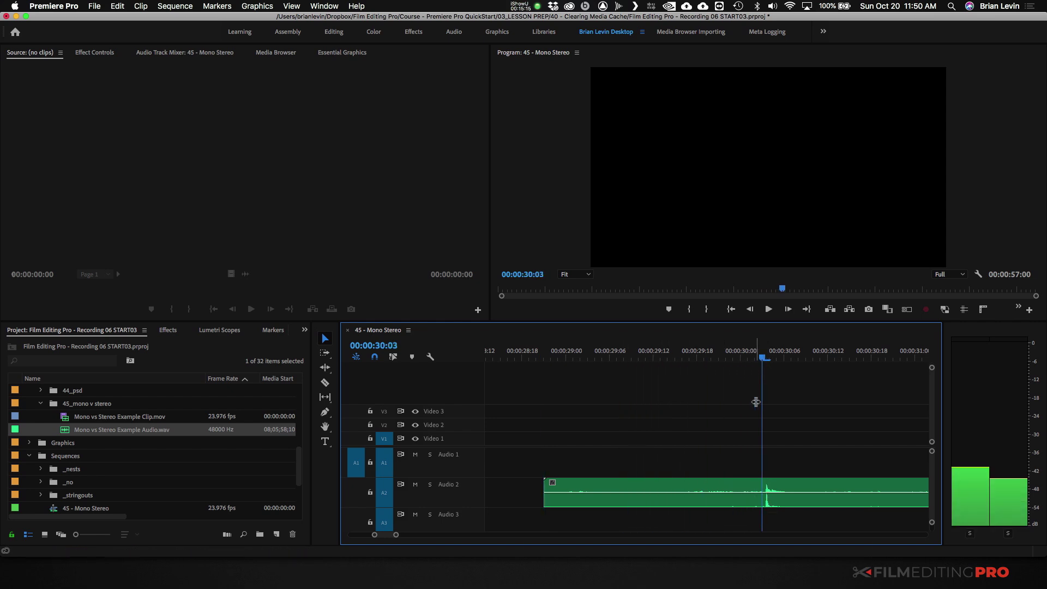
left_click(771, 497)
key("cmd+k")
left_click(726, 472)
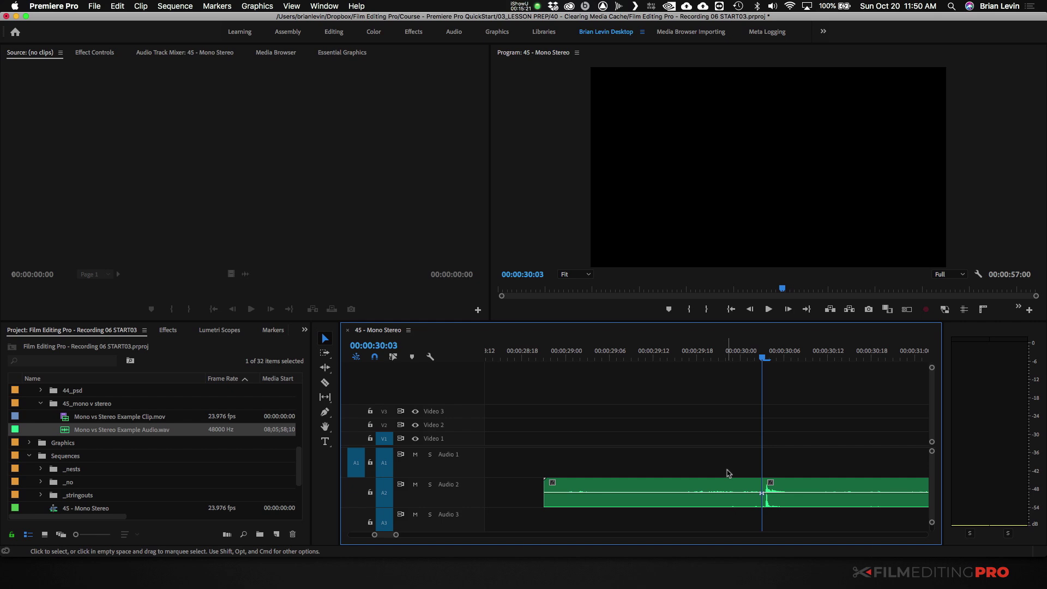
Move both pieces of the separate recording on Audio 2 to the start of the sequence, beneath the video clip
key("minus")
key("minus")
key("minus")
key("minus")
left_click(710, 492)
key("minus")
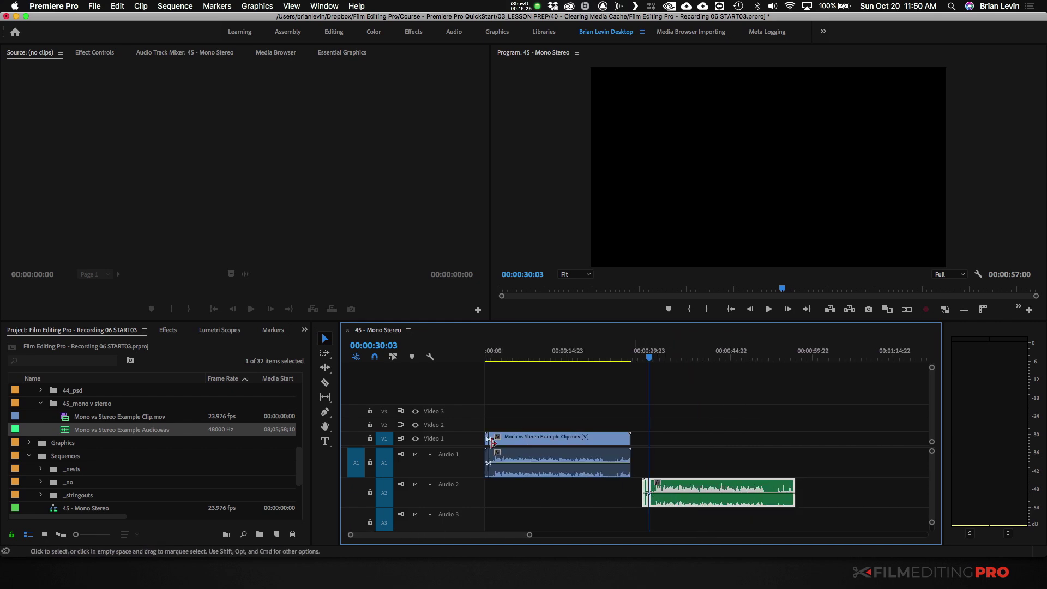
left_click_drag(689, 490, 523, 487)
key("Home")
key("backslash")
key("backslash")
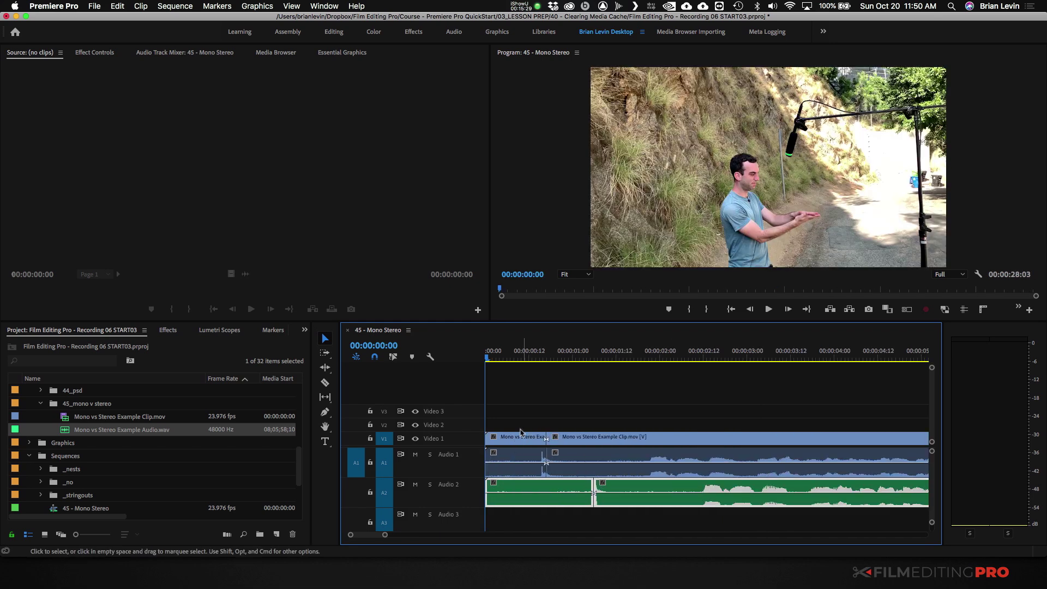
Shift both pieces of the video clip with their camera audio so their clap cut lines up with the cut on Audio 2
left_click_drag(521, 413, 565, 443)
key("minus")
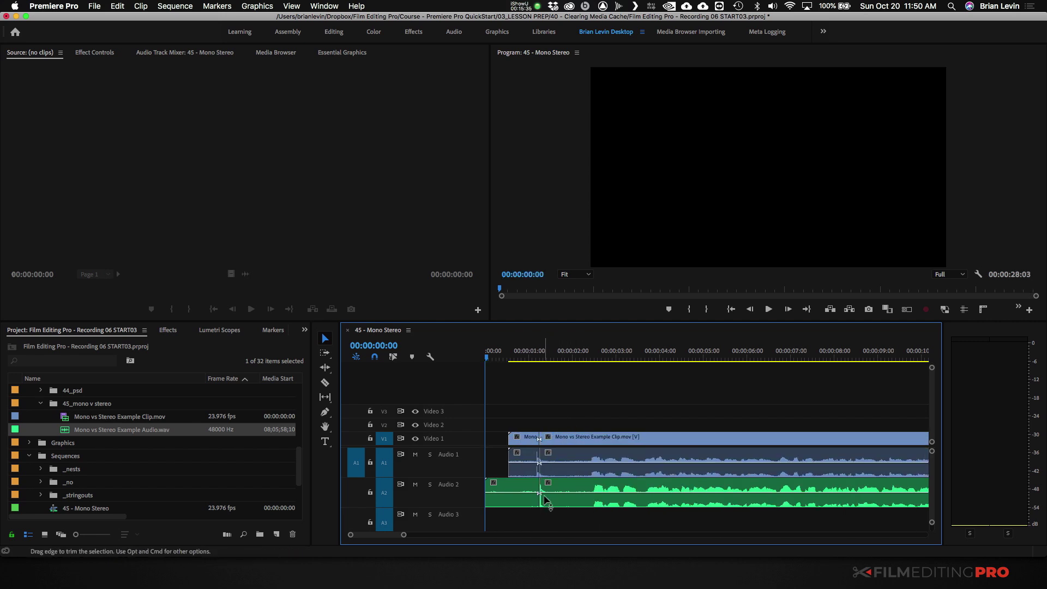
key("minus")
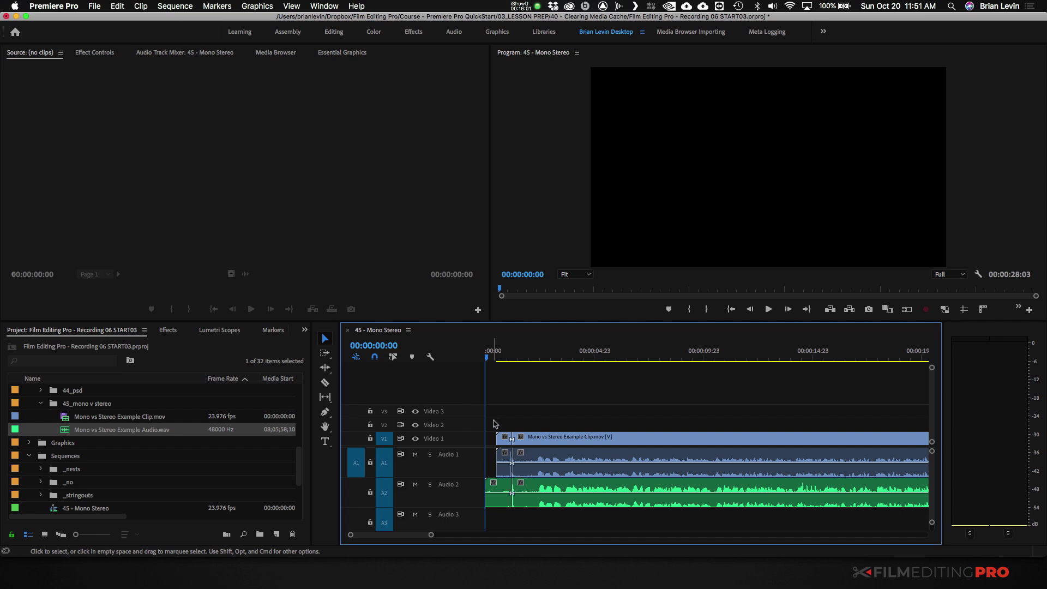
Delete the pieces before the clap on Video 1, Audio 1 and Audio 2, and move the playhead to the clap cut at 00:00:01:06
left_click_drag(492, 421, 511, 507)
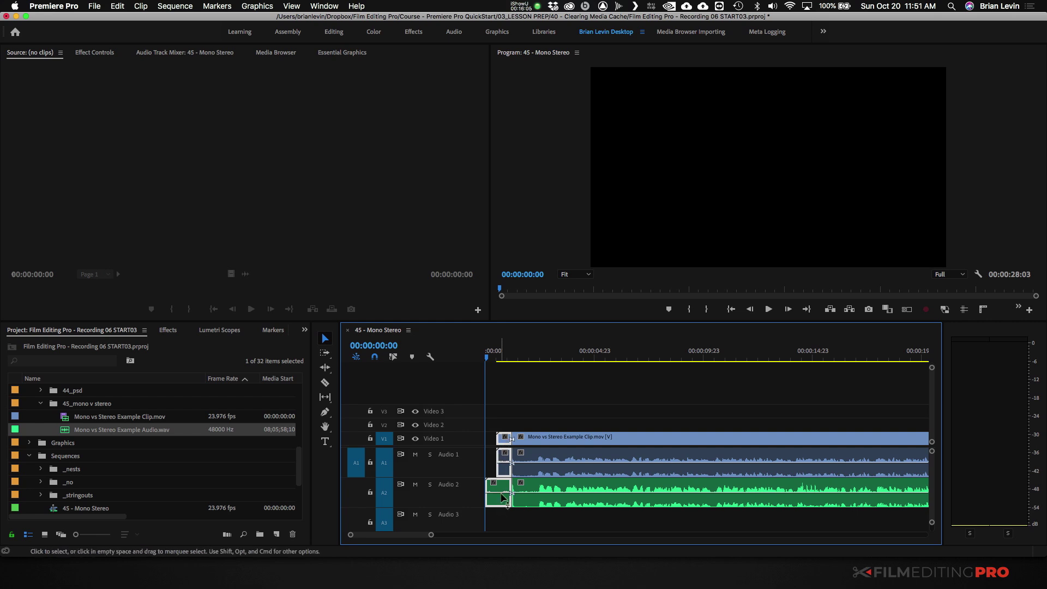
key("Delete")
key("Down")
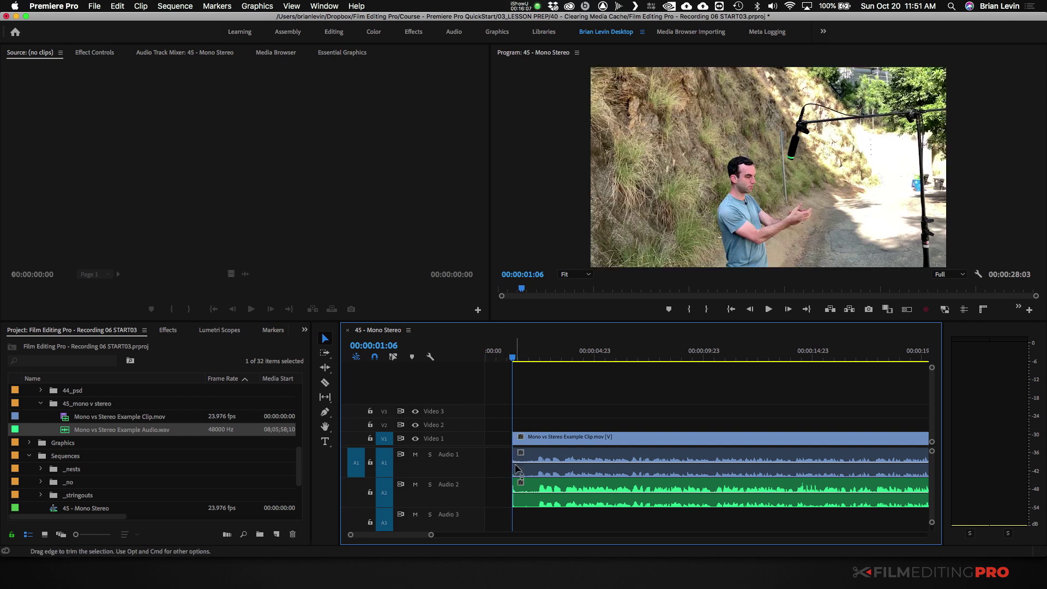
key("=")
key("=")
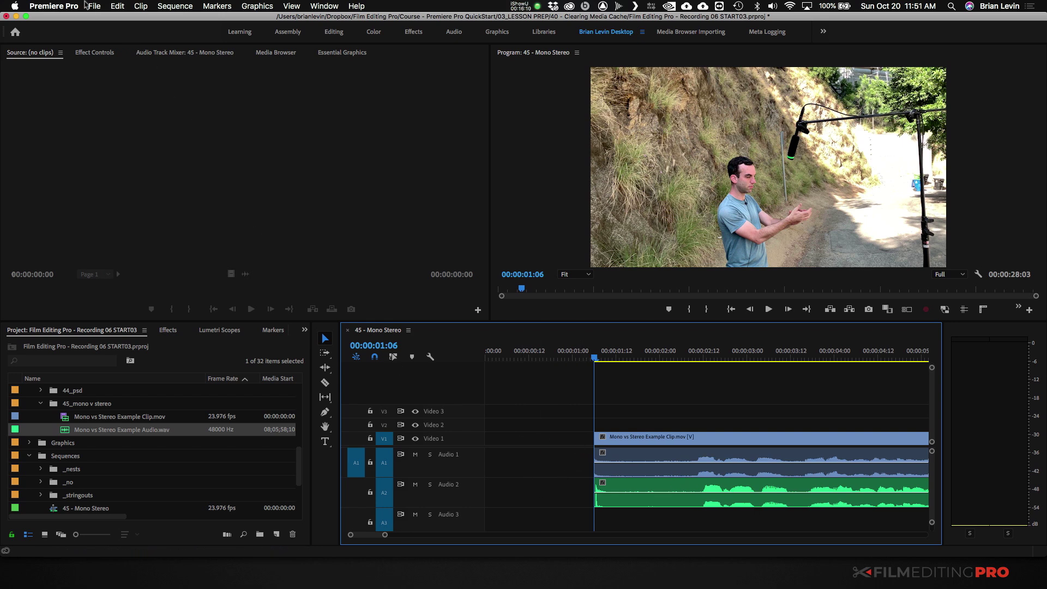
Enable the "Match frame sets in point" option in the Timeline preferences
left_click(53, 6)
mouse_move(155, 39)
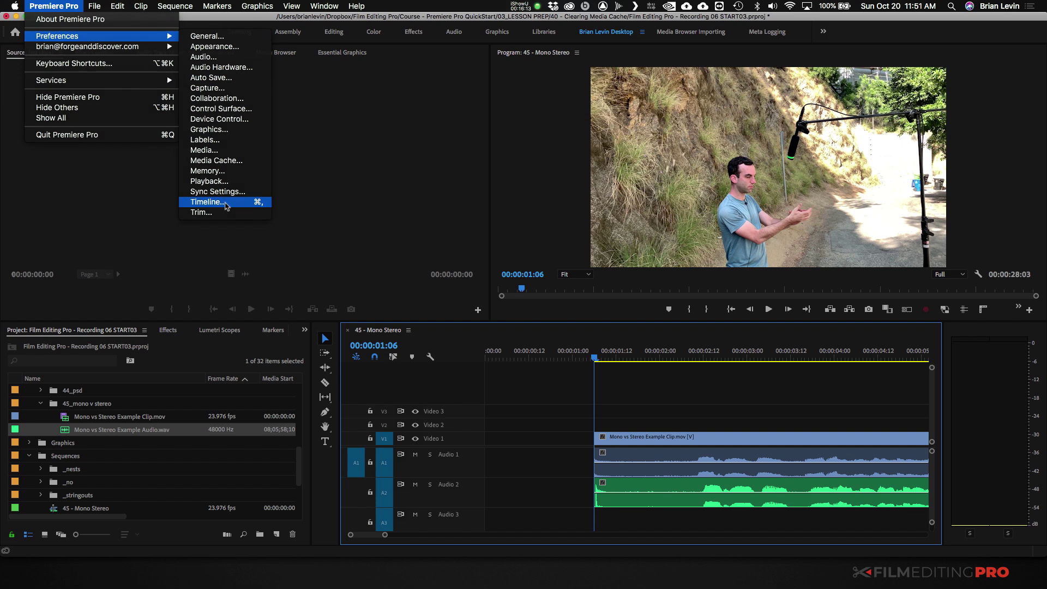
left_click(226, 205)
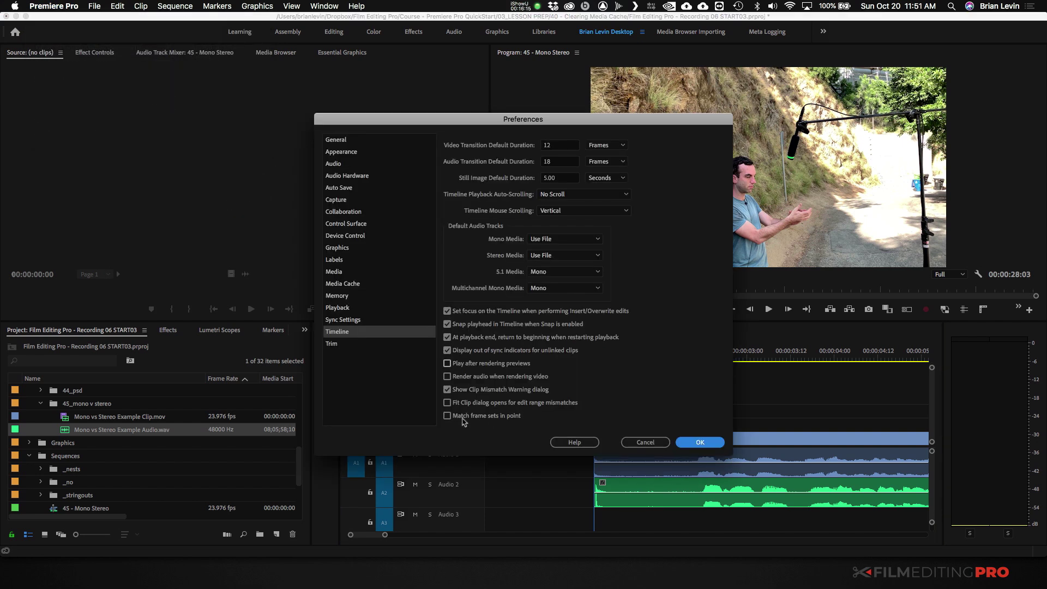
left_click(461, 417)
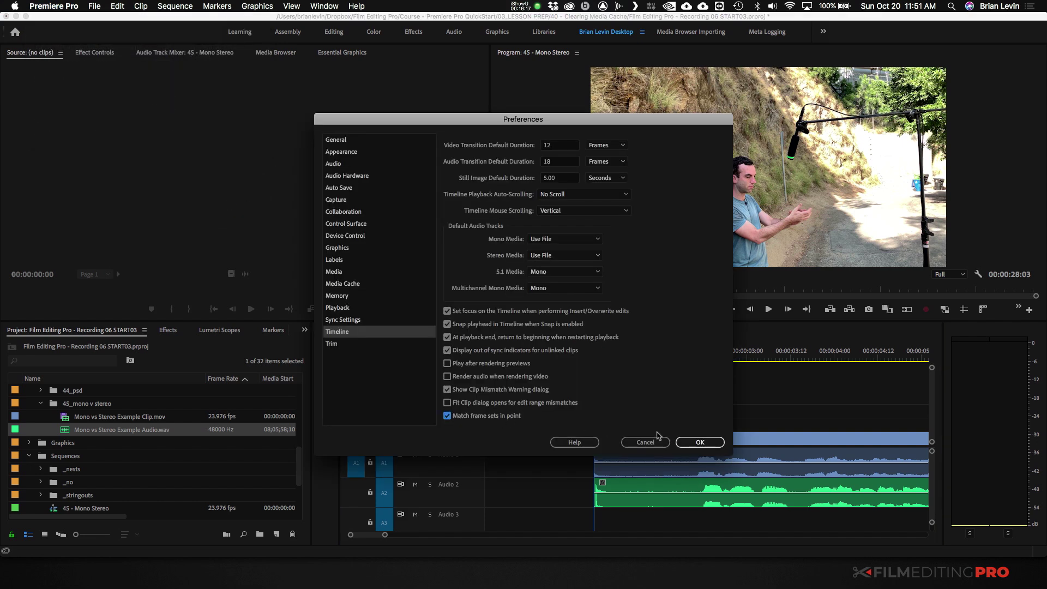
left_click(688, 441)
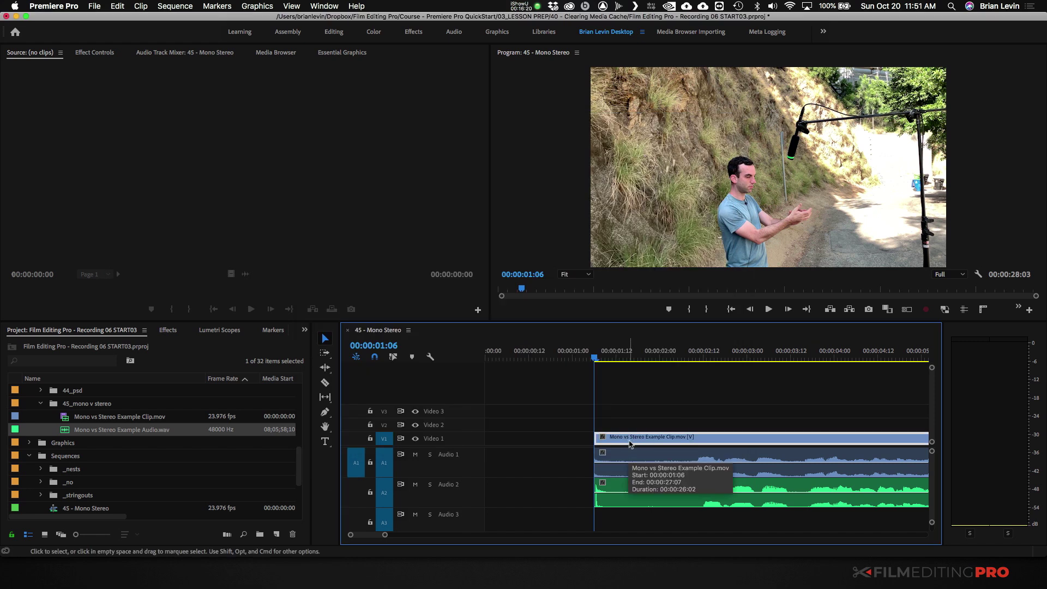
Match-frame the video clip and load the separate recording from Audio 2 into the Source Monitor
key("f")
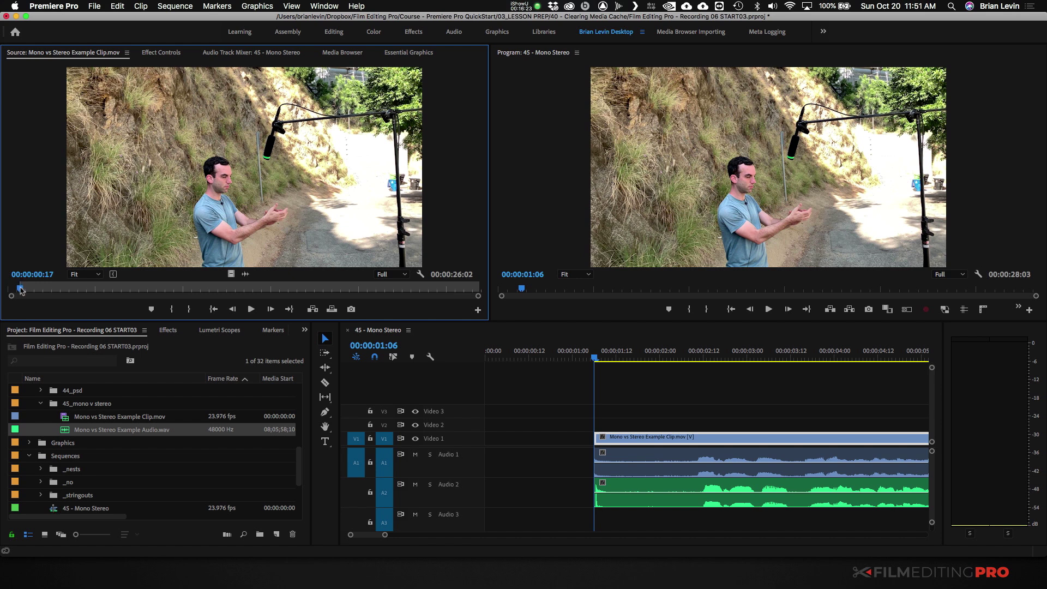
left_click(615, 493)
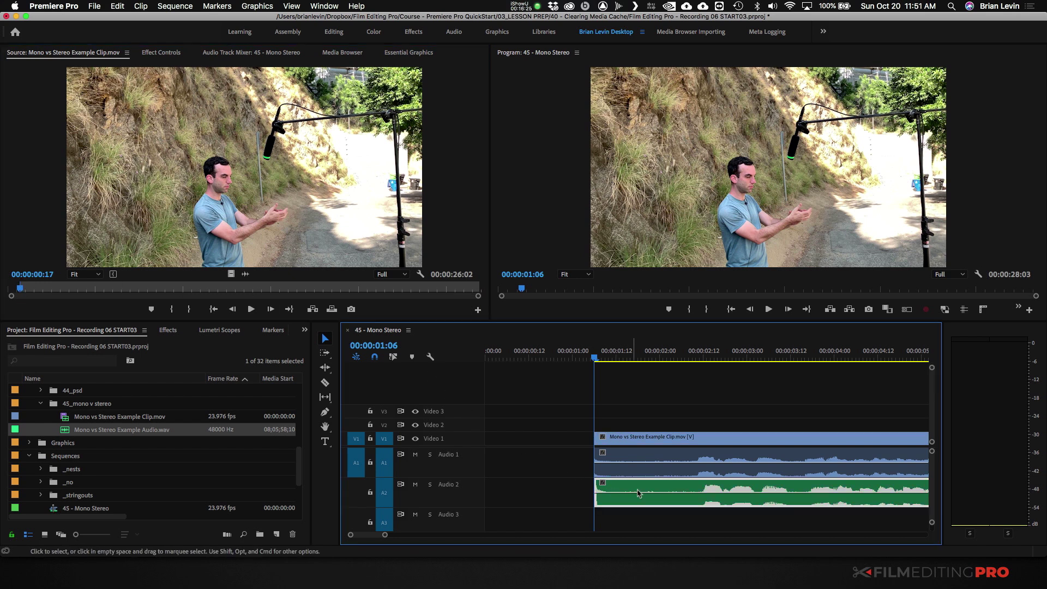
double_click(601, 485)
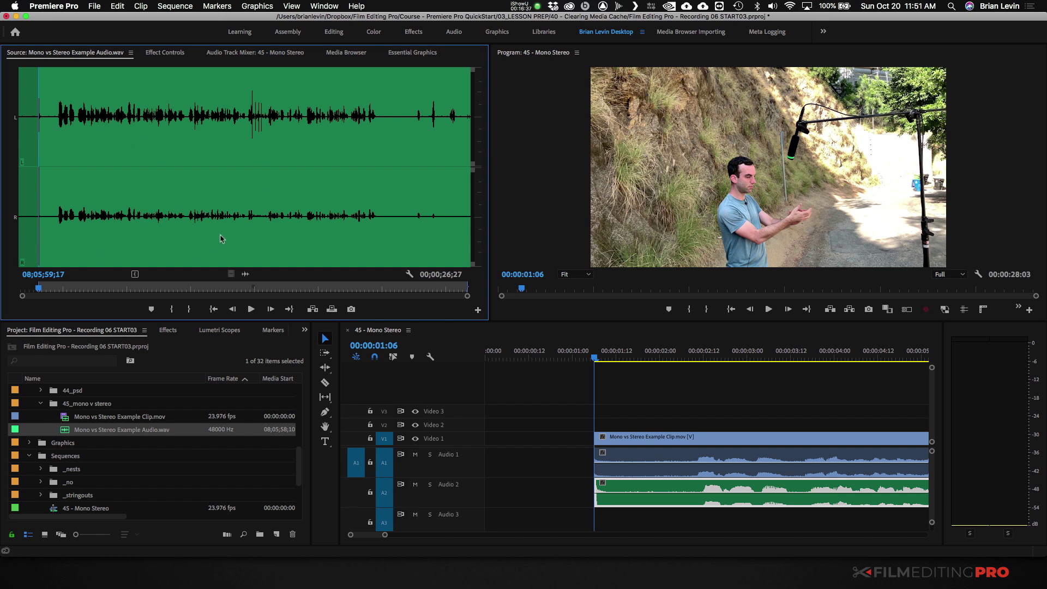
Examine the multi-camera source sequence options for Mono vs Stereo Example Clip.mov and Mono vs Stereo Example Audio.wav, and close them without creating a sequence
left_click_drag(49, 419, 67, 429)
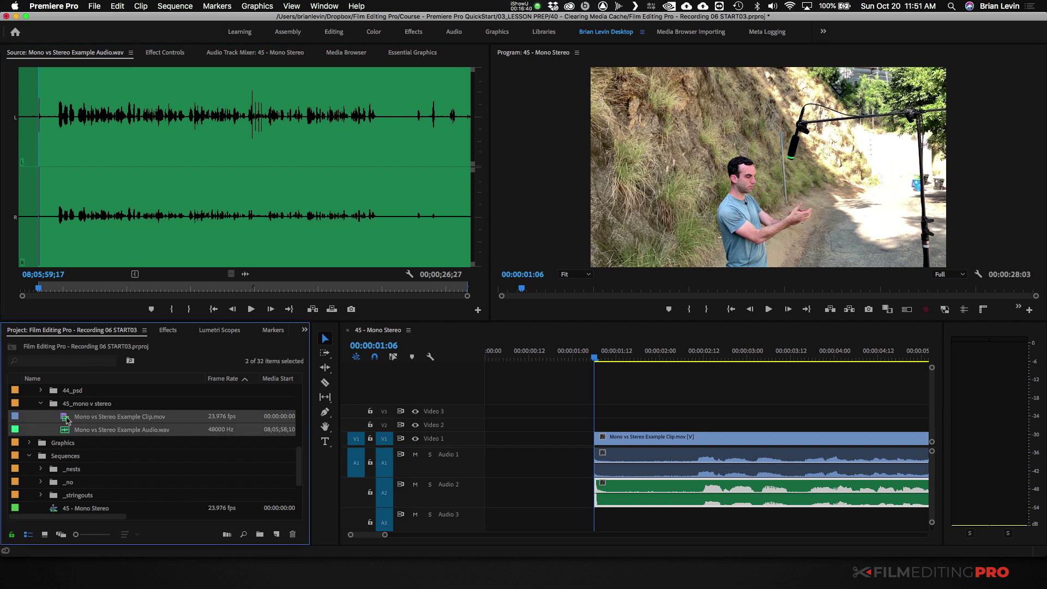
right_click(67, 420)
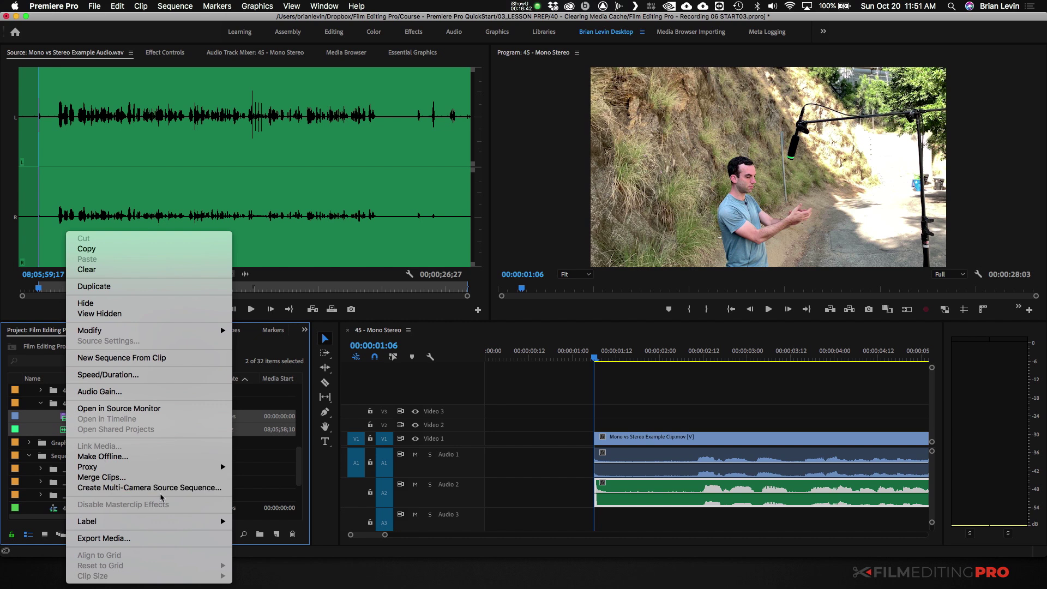
left_click(120, 492)
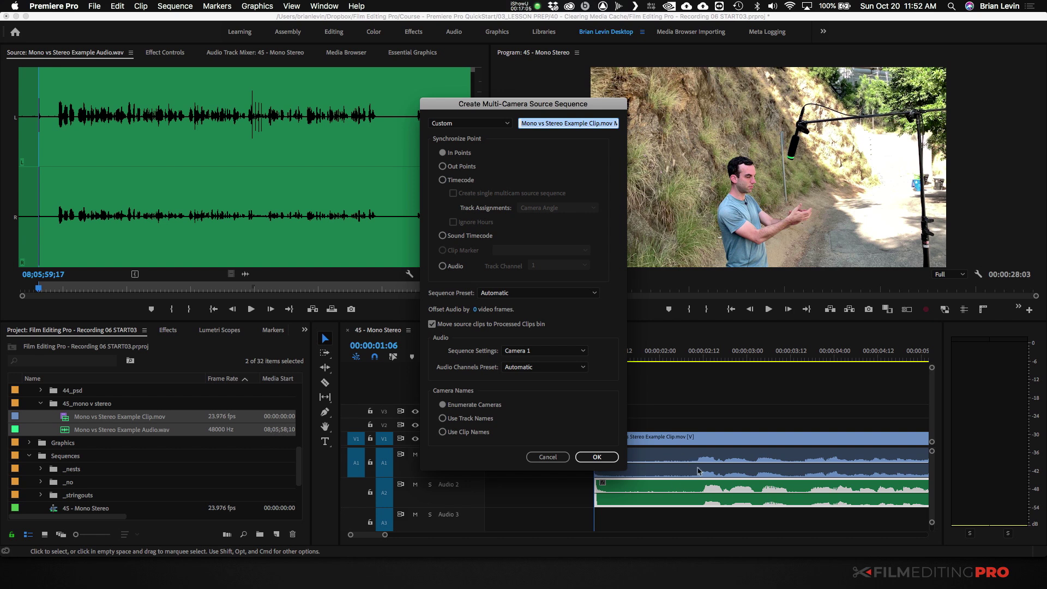
left_click(557, 457)
left_click(541, 470)
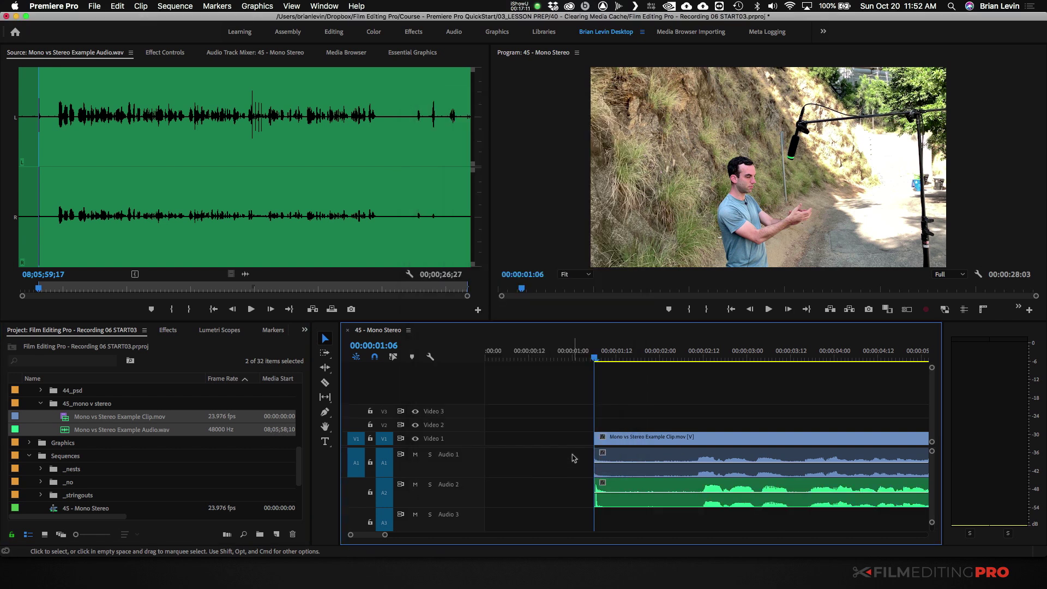
Delete the camera audio from Audio 1 while keeping its video, and move the separate recording up from Audio 2 to Audio 1
left_click_drag(573, 457, 605, 468)
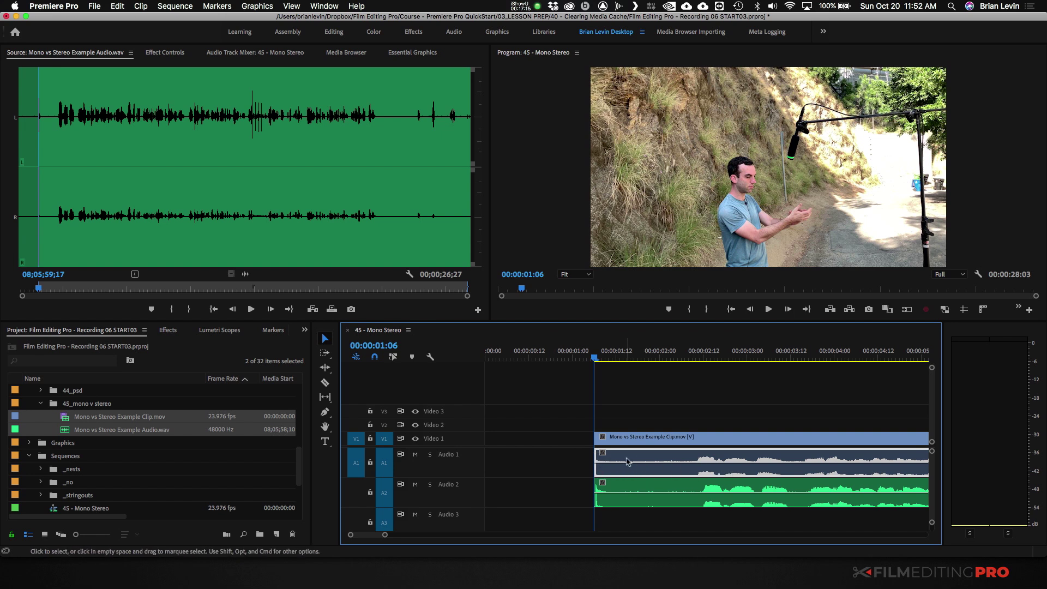
key("minus")
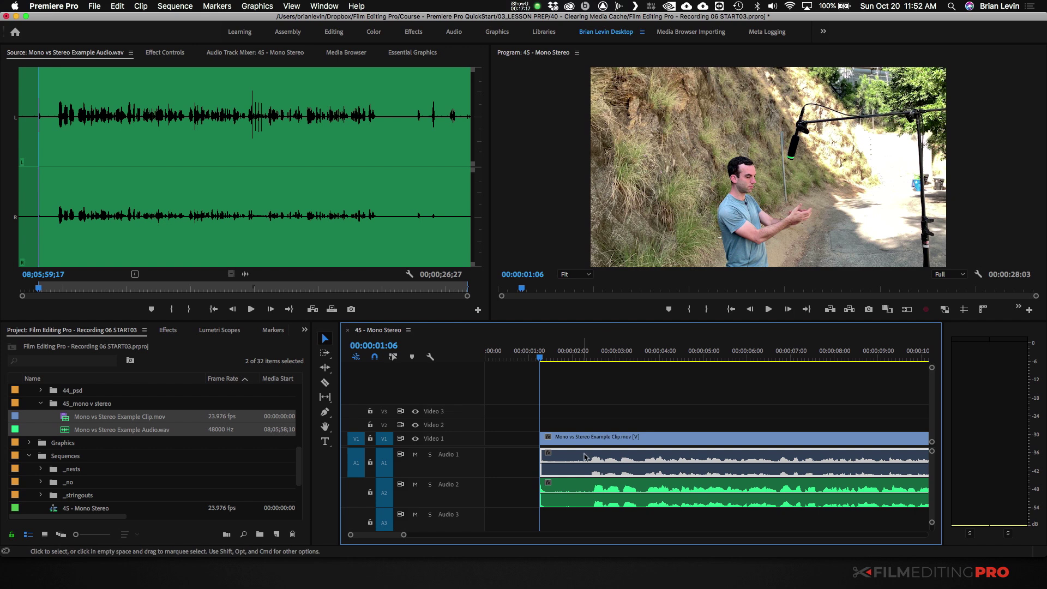
key("Delete")
left_click(589, 484)
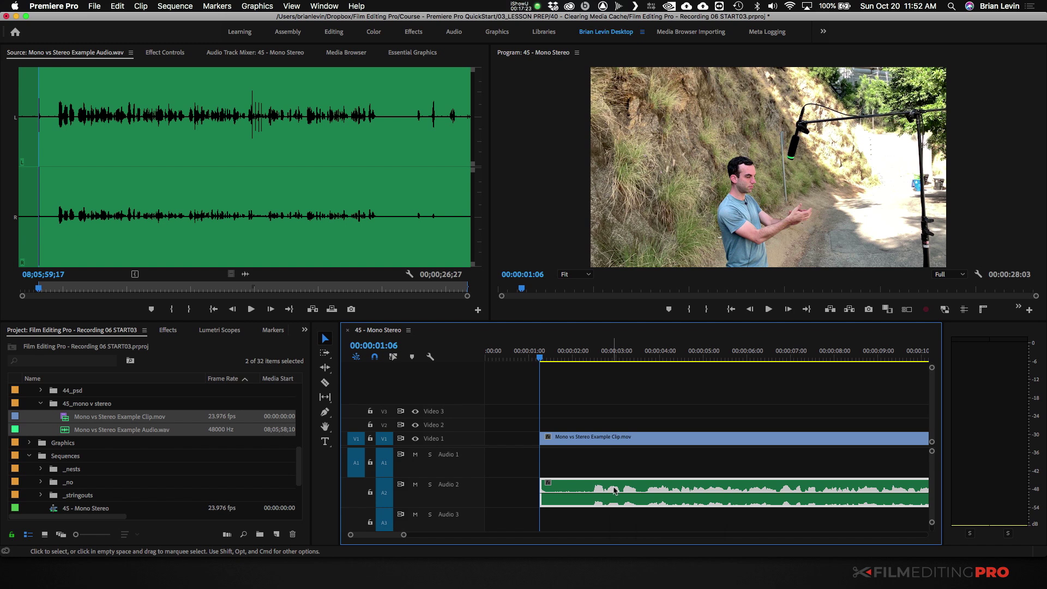
key("alt+Up")
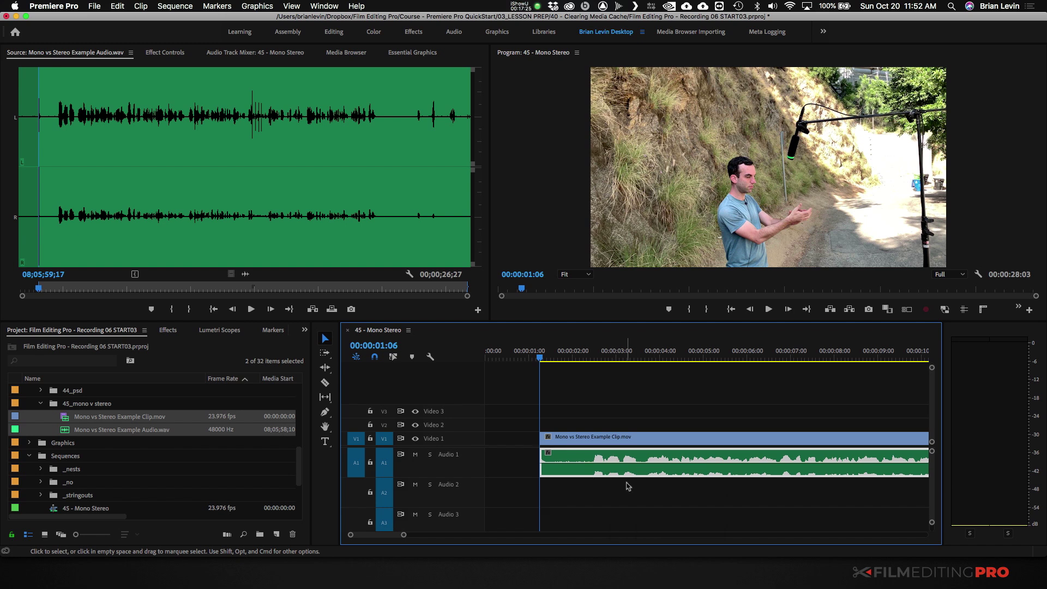
left_click(603, 386)
Play the synced clip from its start and again from 00:00:12:07 to compare the levels of the two channels
key("minus")
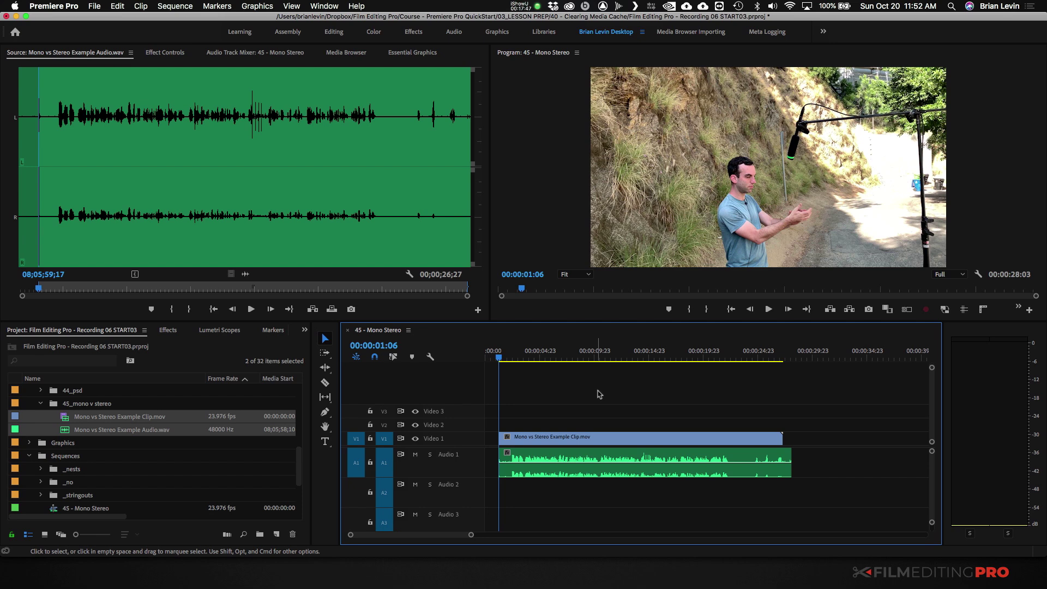
key("space")
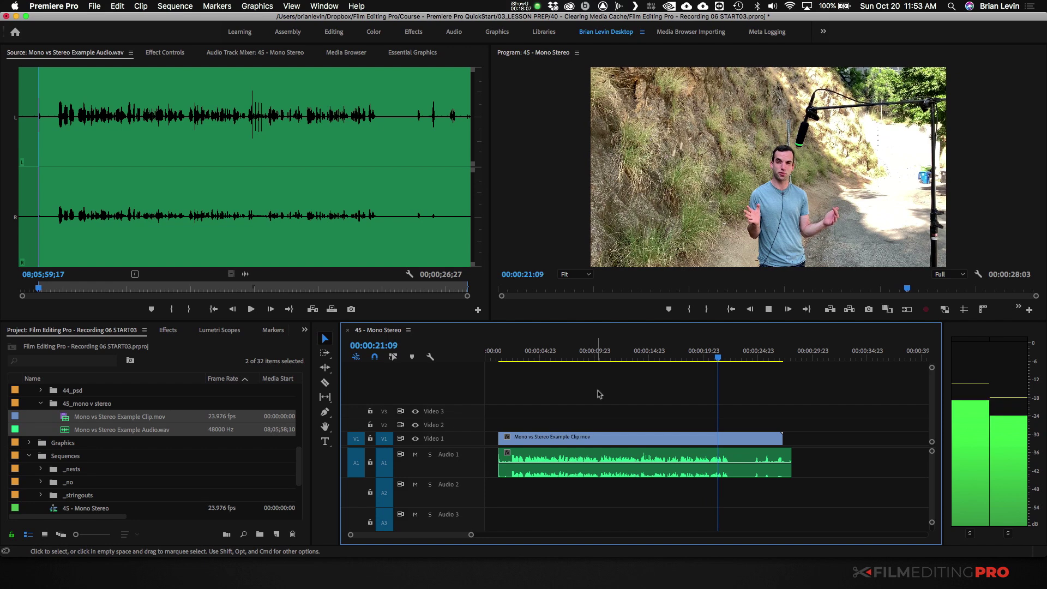
key("space")
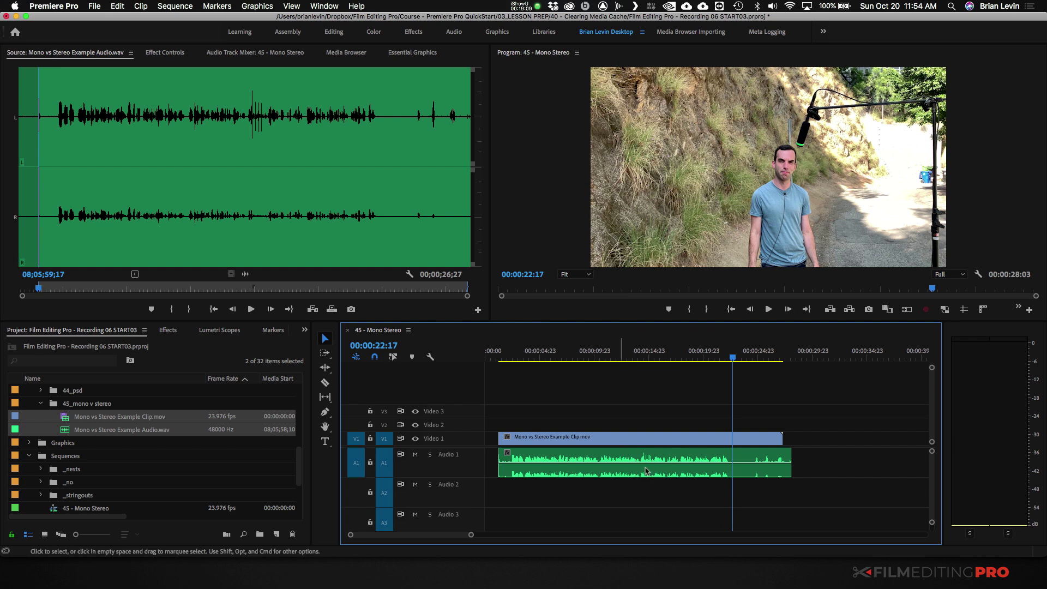
left_click(621, 357)
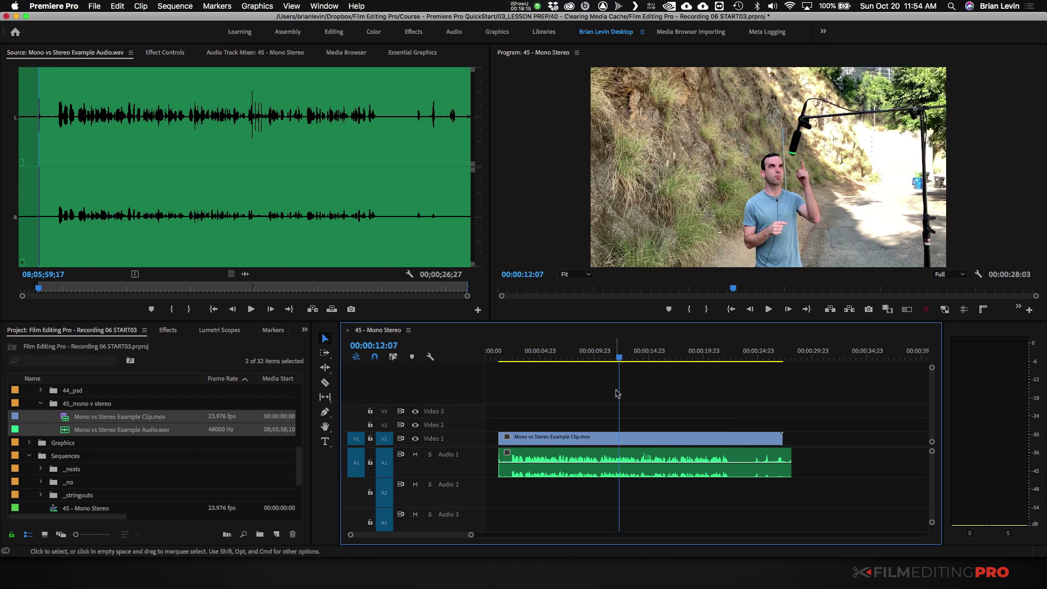
key("space")
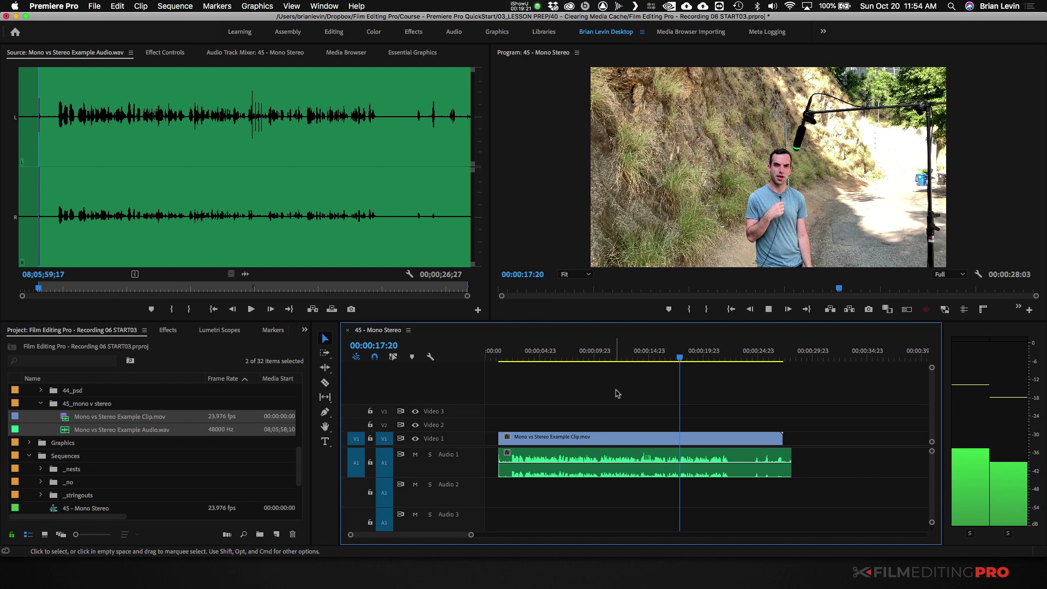
key("space")
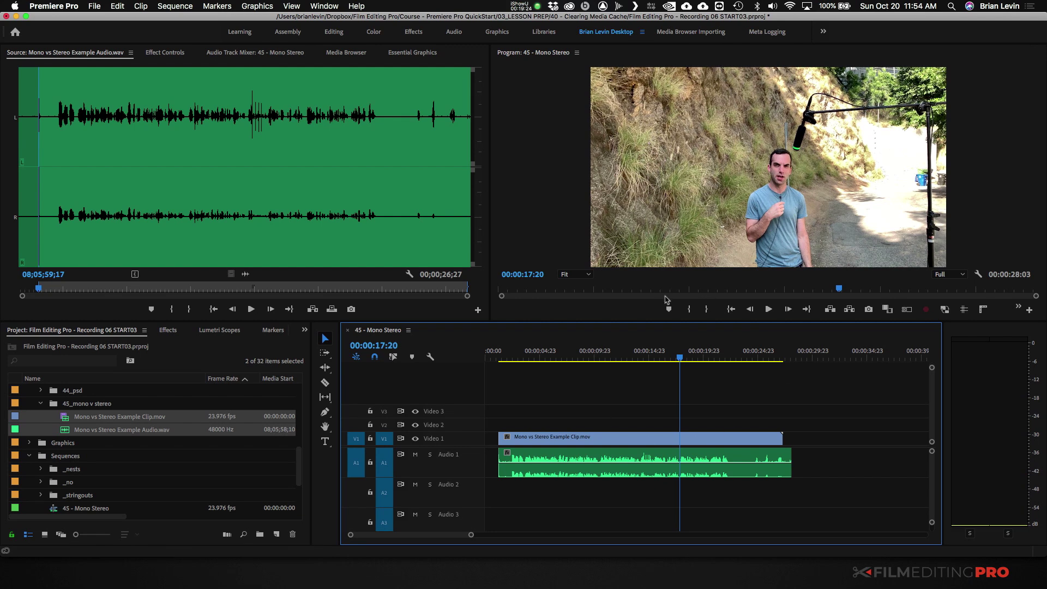
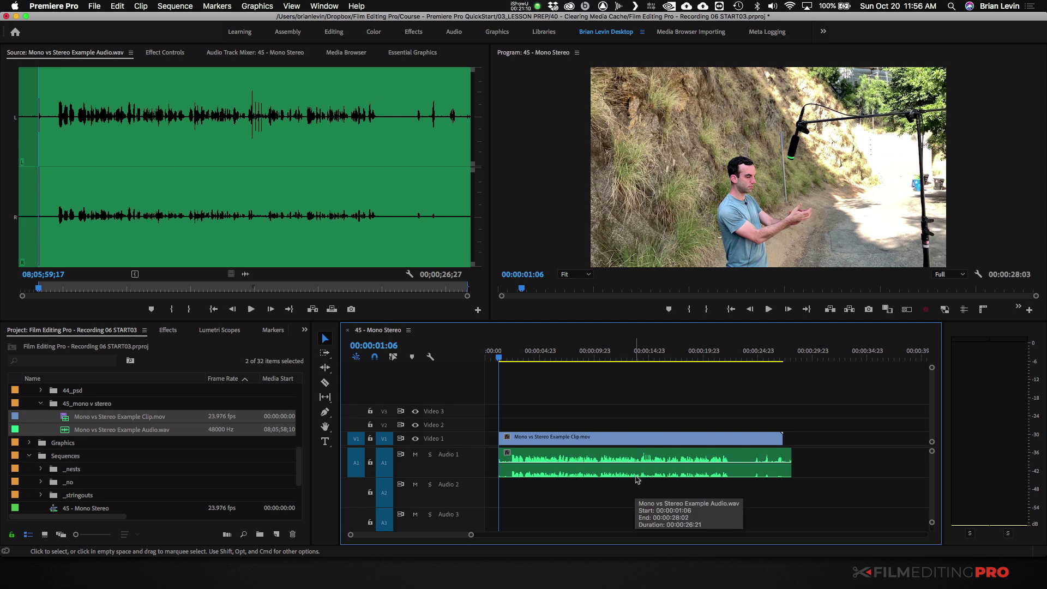
Modify the audio channels of Mono vs Stereo Example Audio.wav in the project to the Mono preset with two audio clips, accepting the master-clip change
left_click(63, 430)
left_click(66, 432)
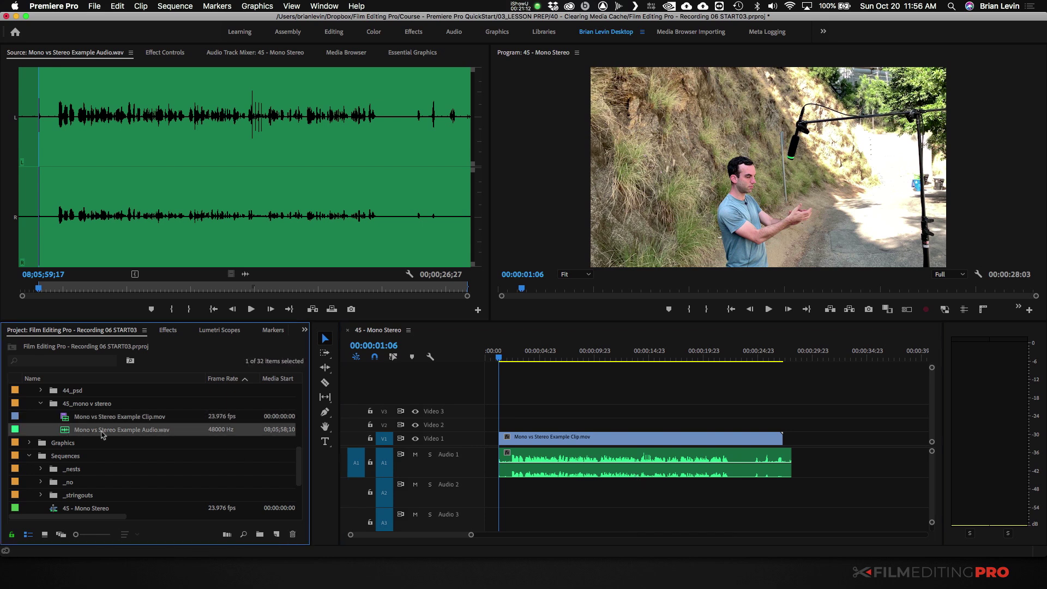
right_click(67, 435)
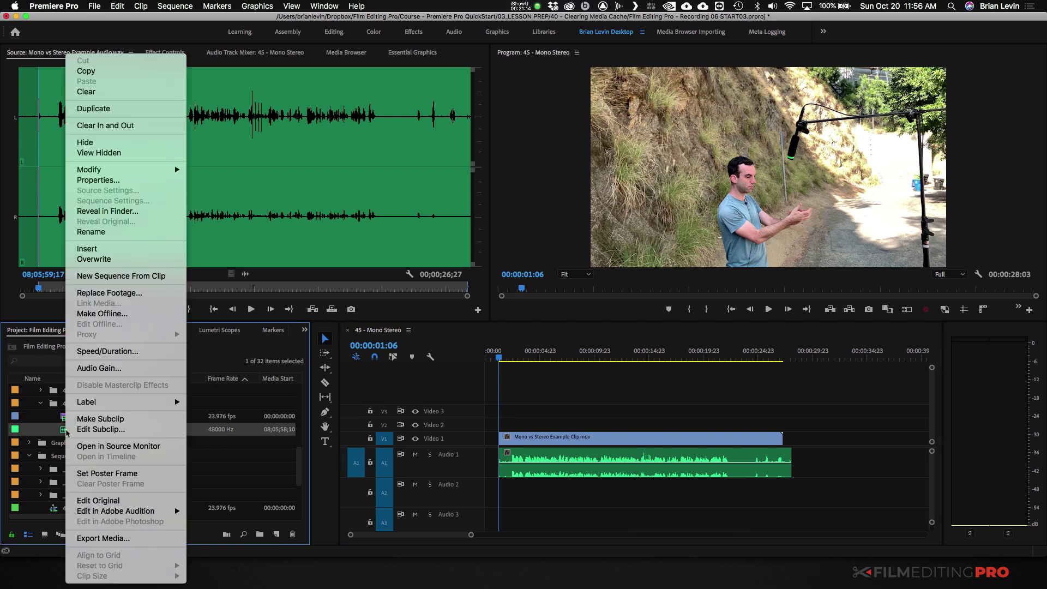
left_click(55, 433)
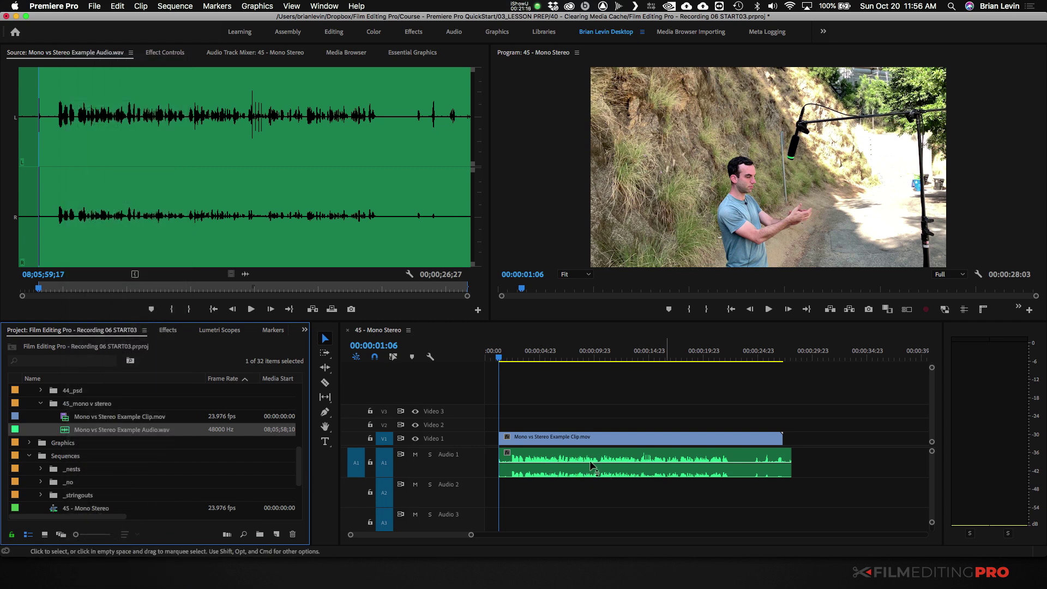
right_click(67, 434)
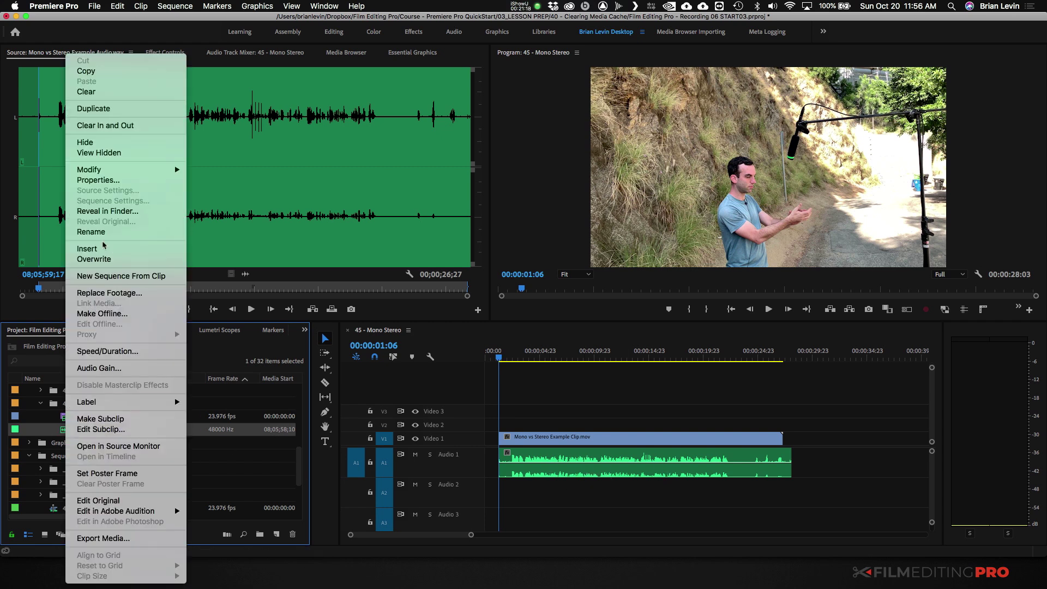
mouse_move(110, 172)
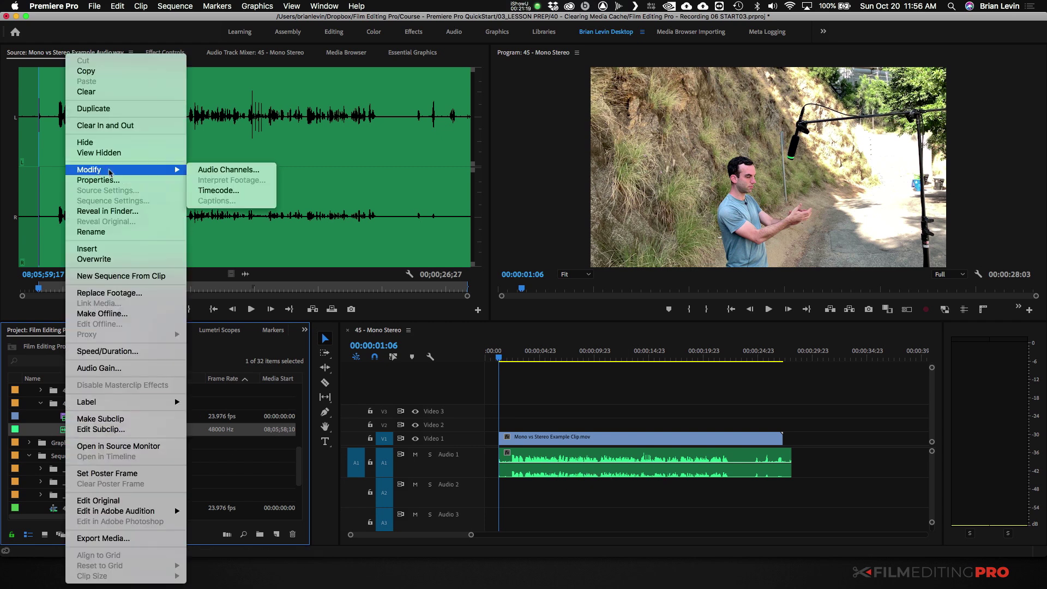
left_click(223, 171)
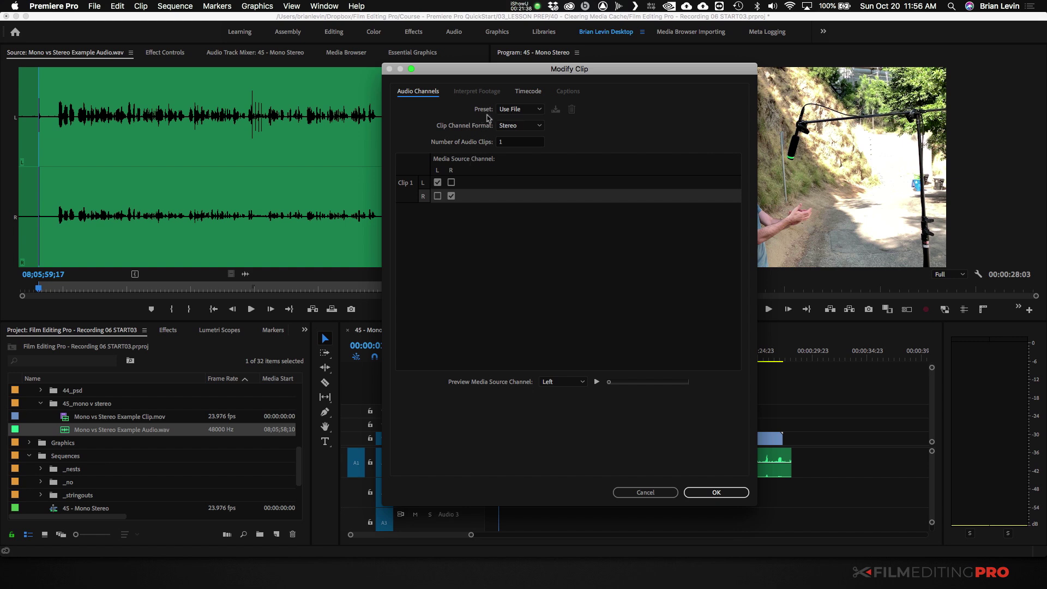
left_click(508, 109)
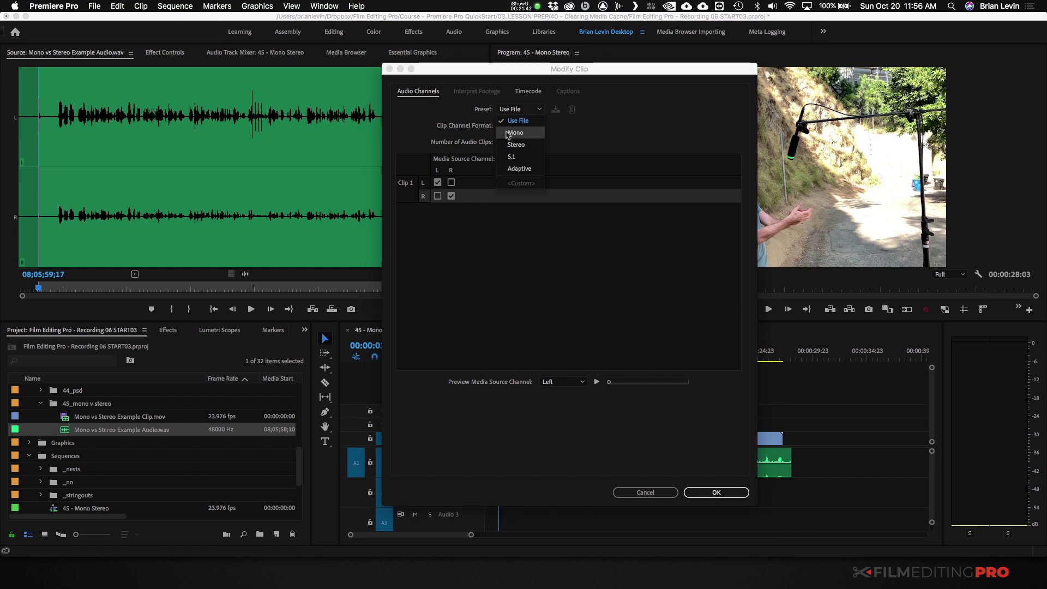
left_click(526, 136)
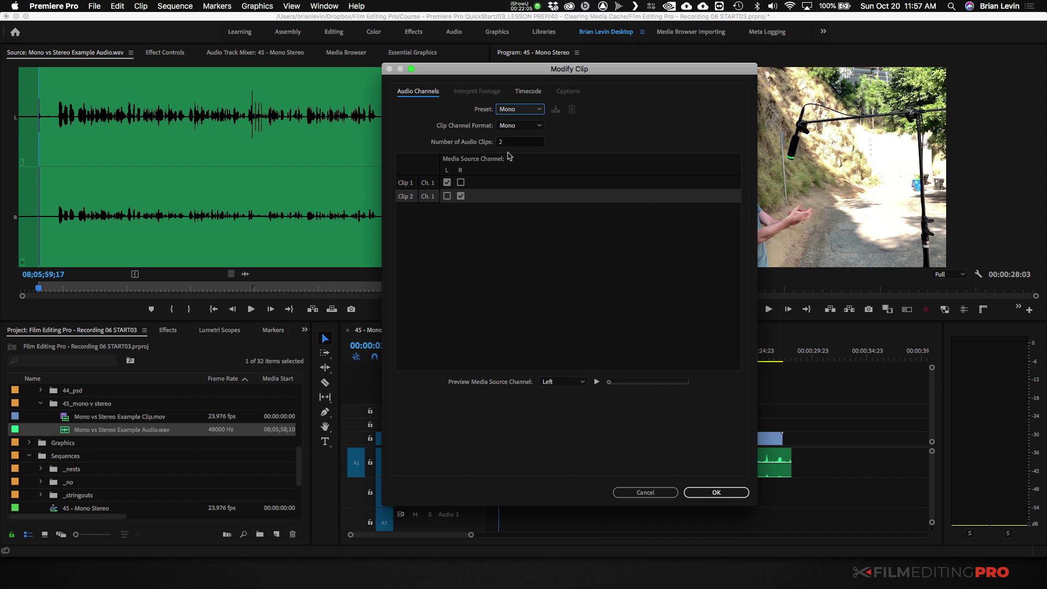
left_click(708, 490)
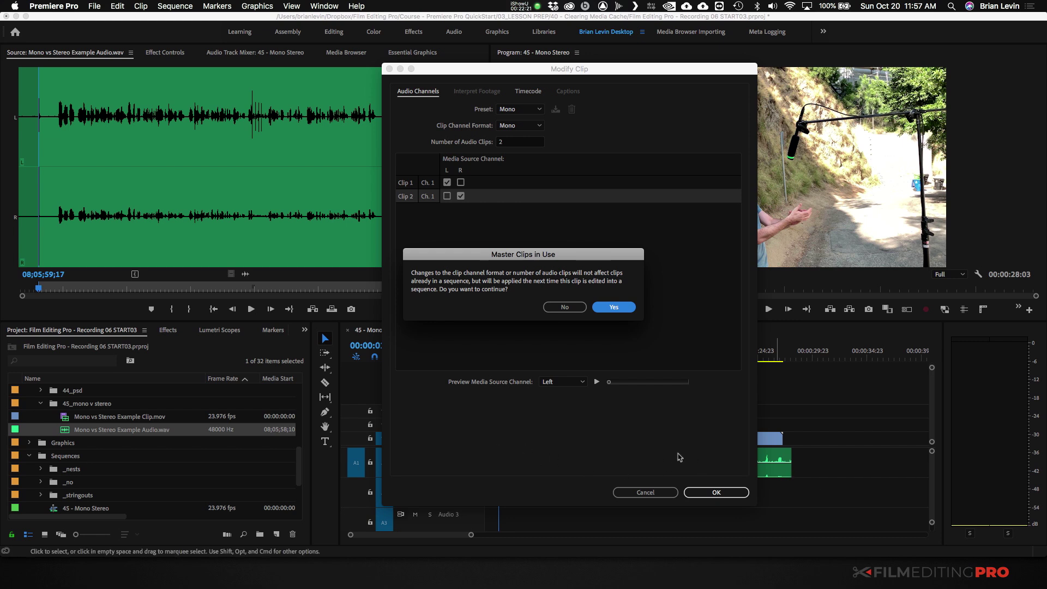
left_click(615, 308)
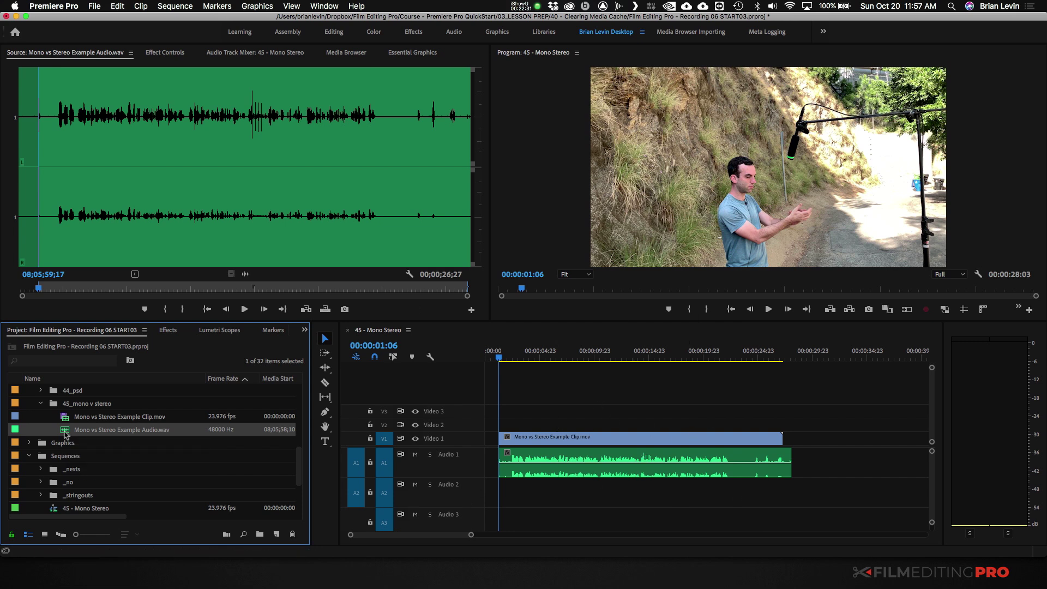
Place the modified recording on Audio 1 and Audio 2 after the first clip, and duplicate the video clip above it on Video 1
mouse_move(65, 434)
left_click_drag(65, 433, 826, 462)
key("minus")
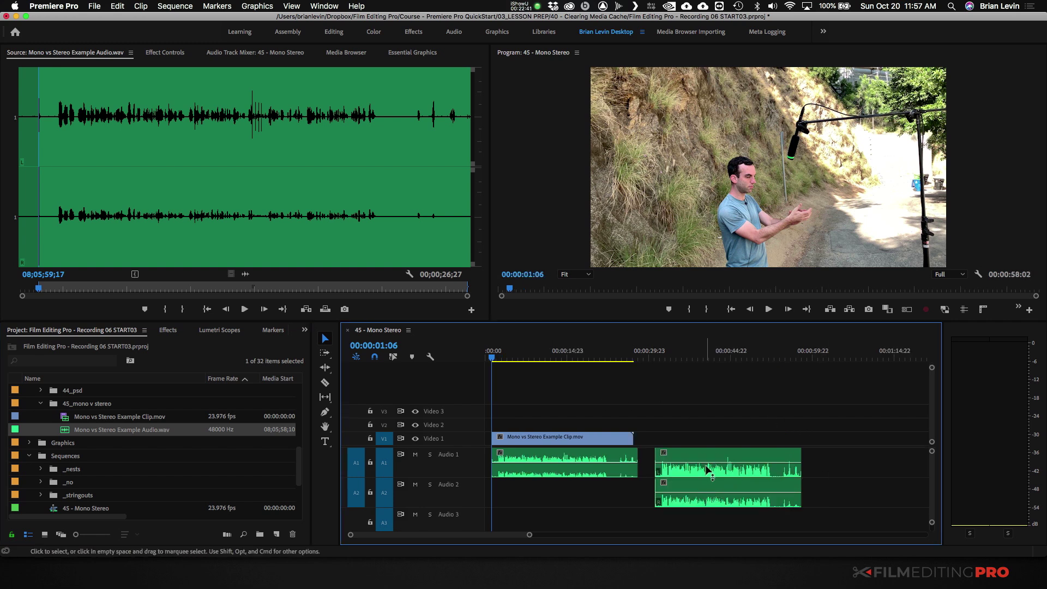
left_click(706, 475)
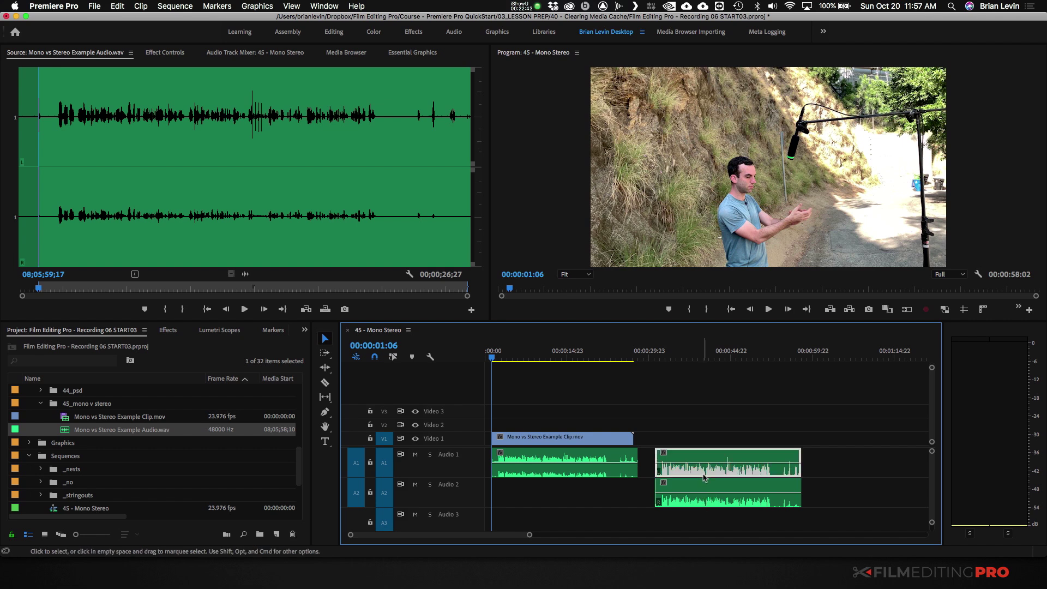
left_click(722, 489)
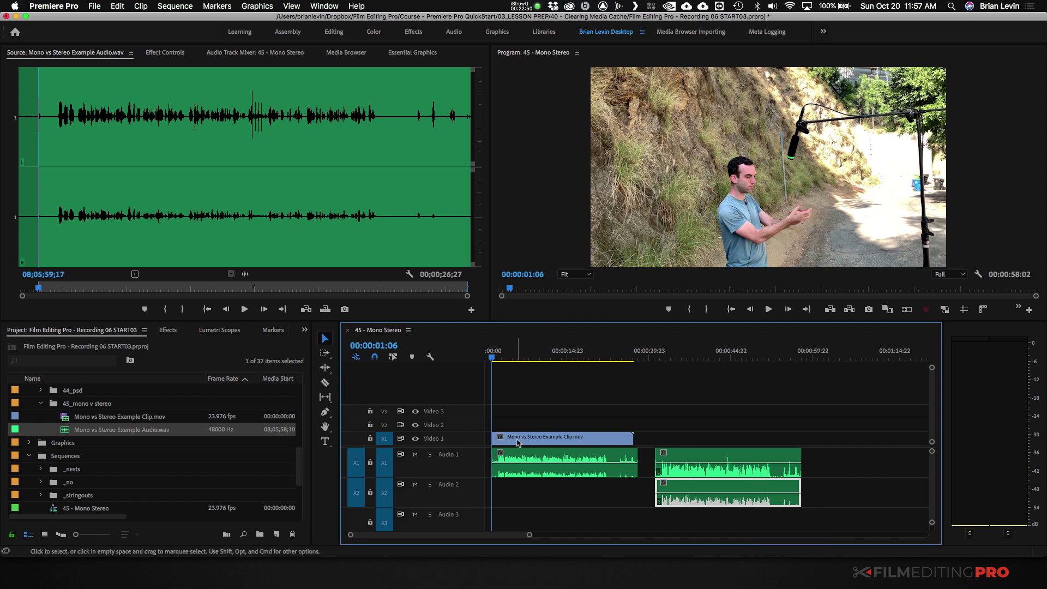
left_click_drag(519, 443, 686, 440)
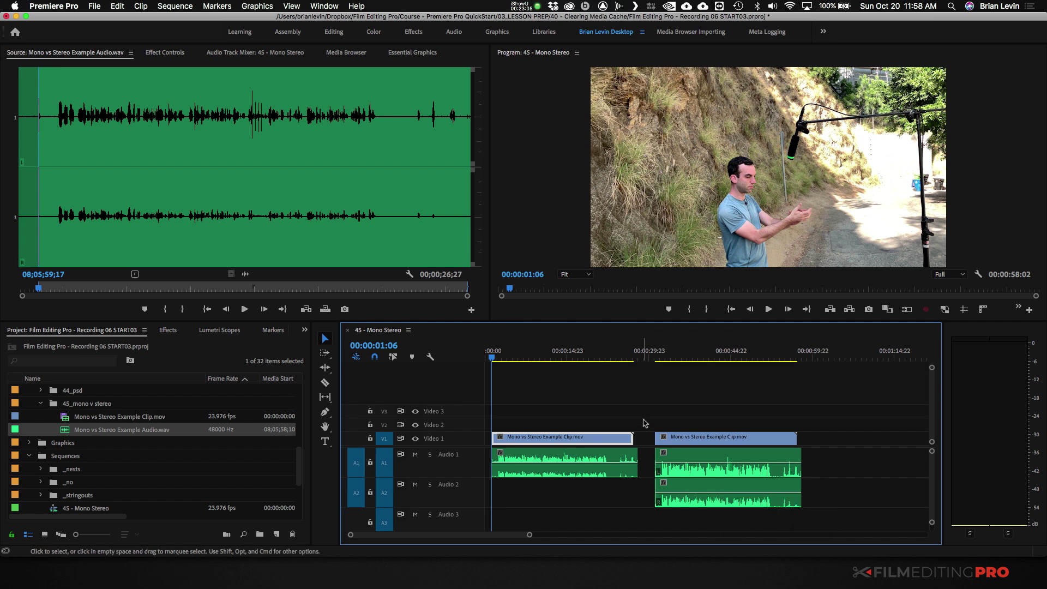
Play the new mono section from its start at 00:00:31:05 and again from 00:00:42:21, checking the channel levels
left_click(633, 396)
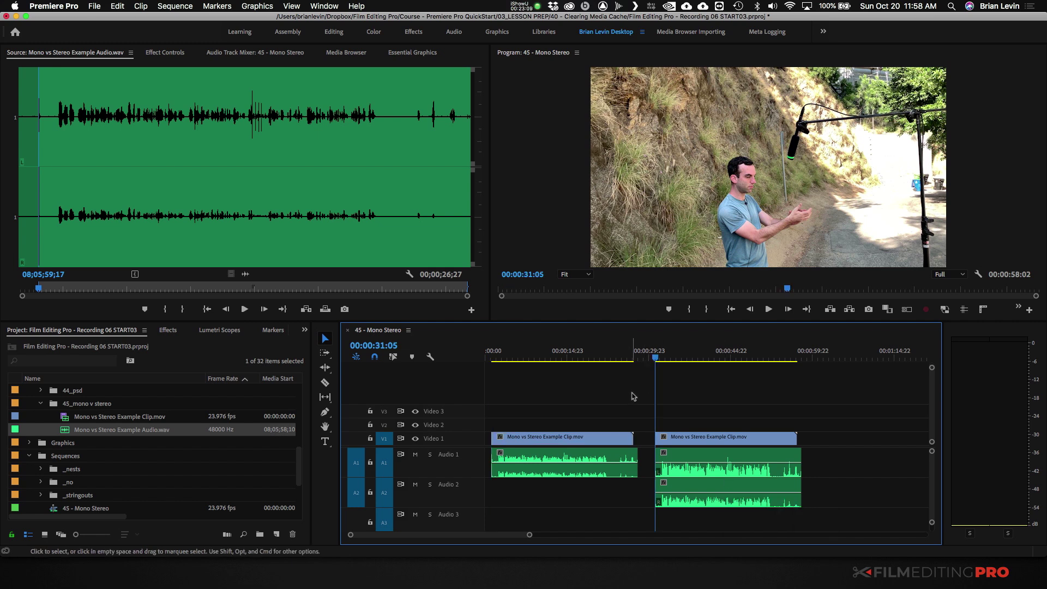
key("space")
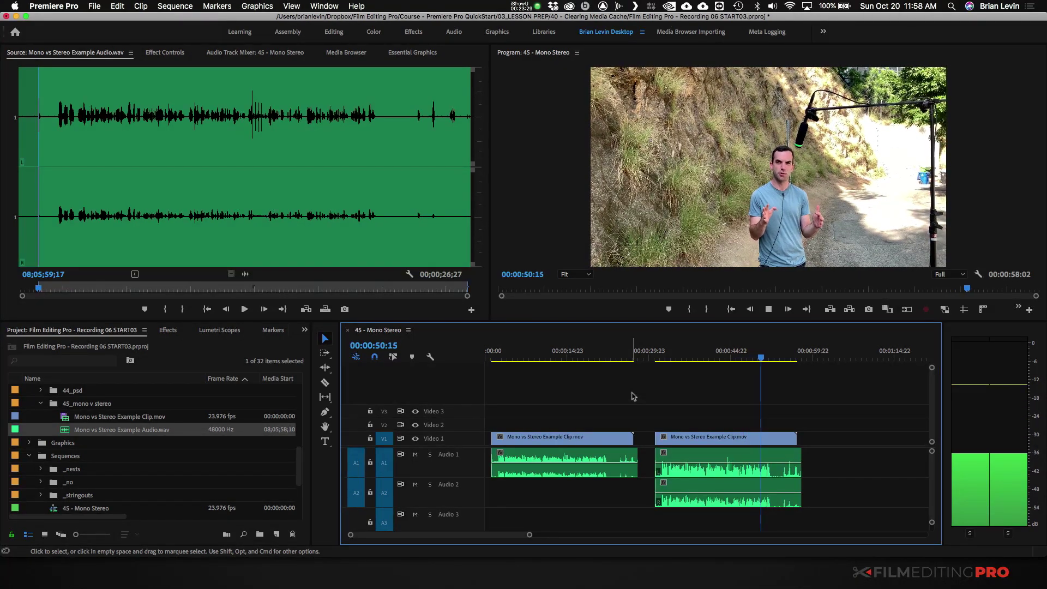
key("space")
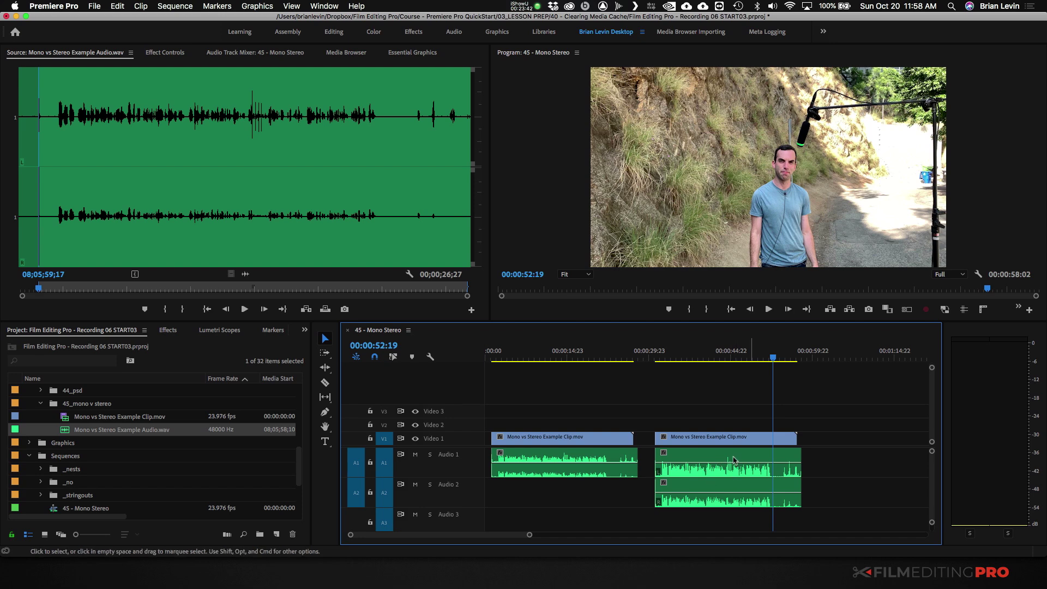
left_click(720, 353)
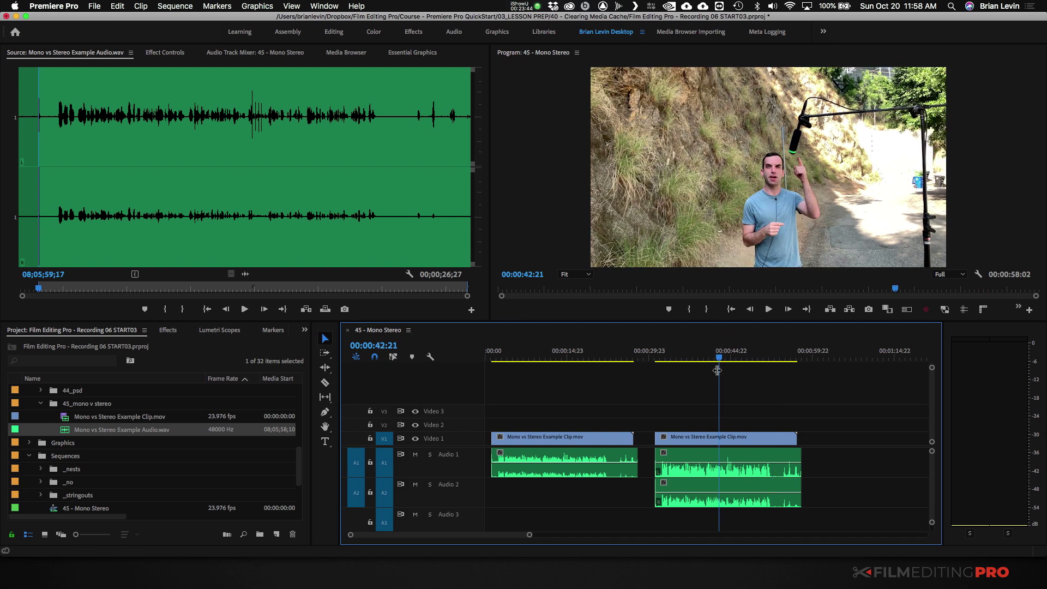
key("space")
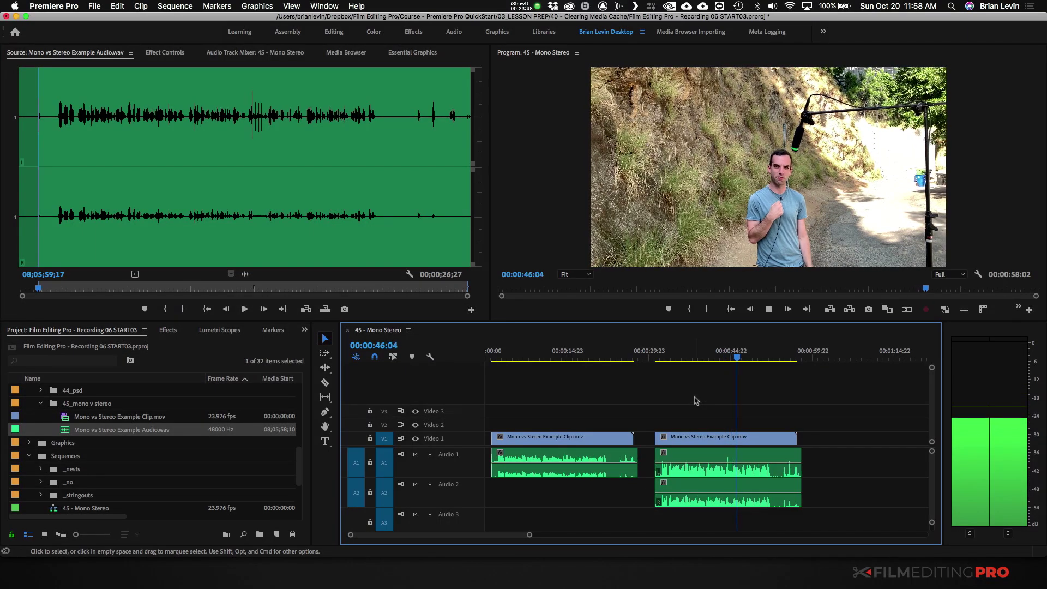
key("space")
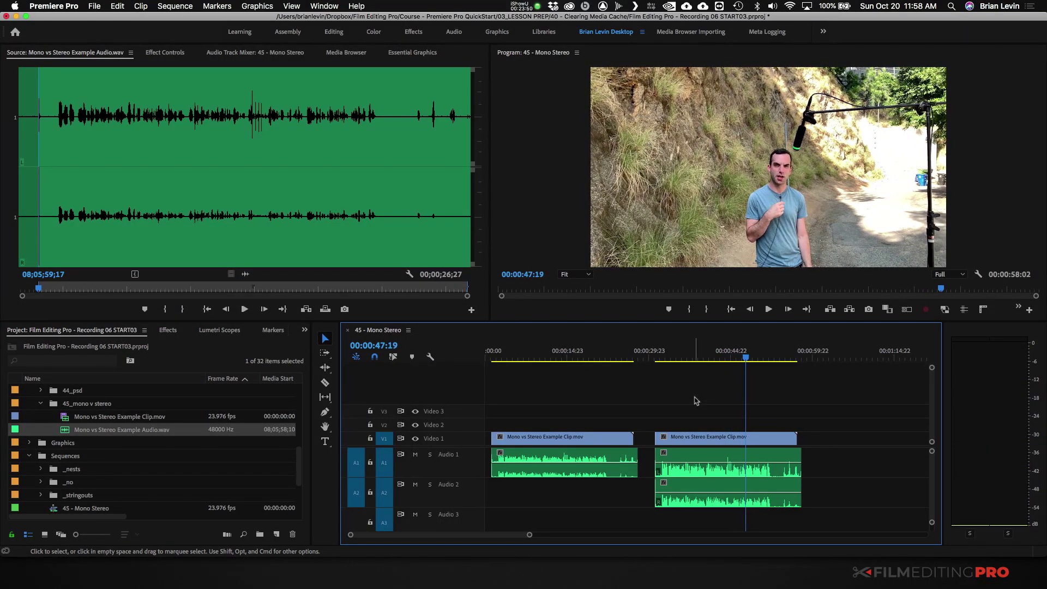
Compare the waveforms of the two separate mono clips on Audio 1 and Audio 2, selecting each in turn
key("=")
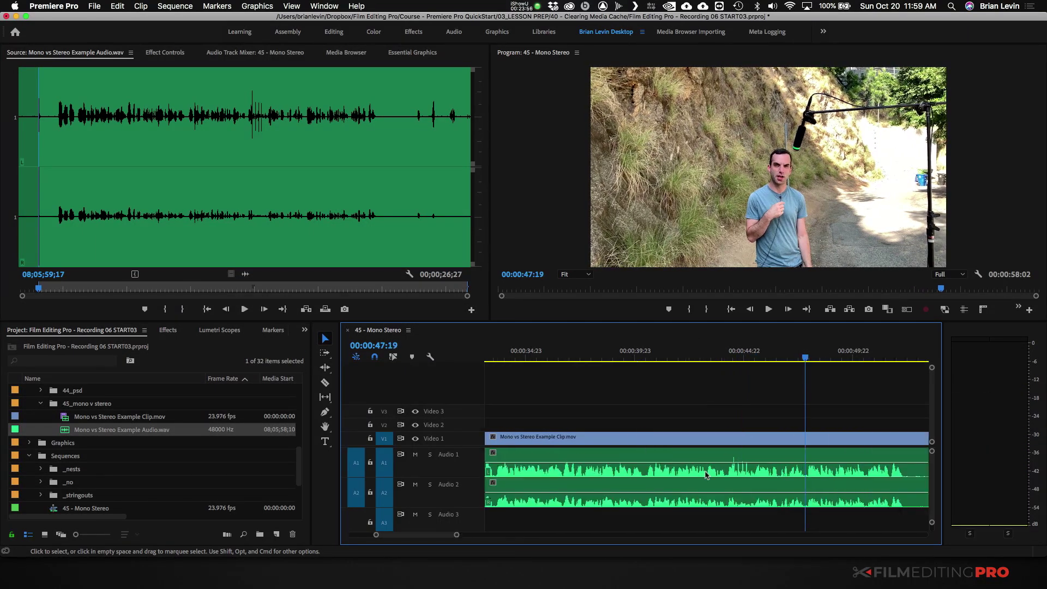
left_click(744, 475)
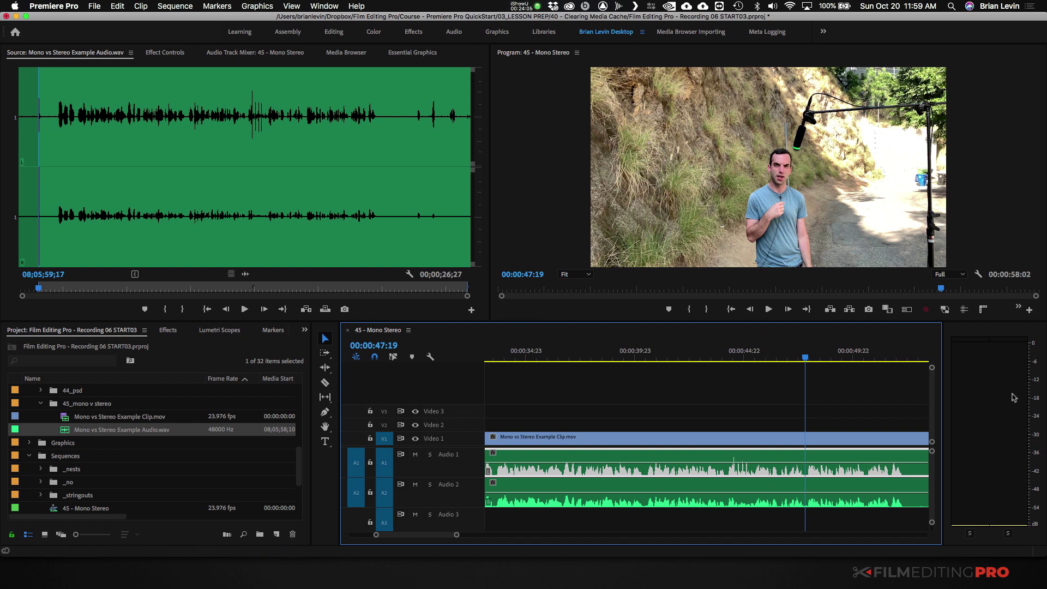
left_click(722, 486)
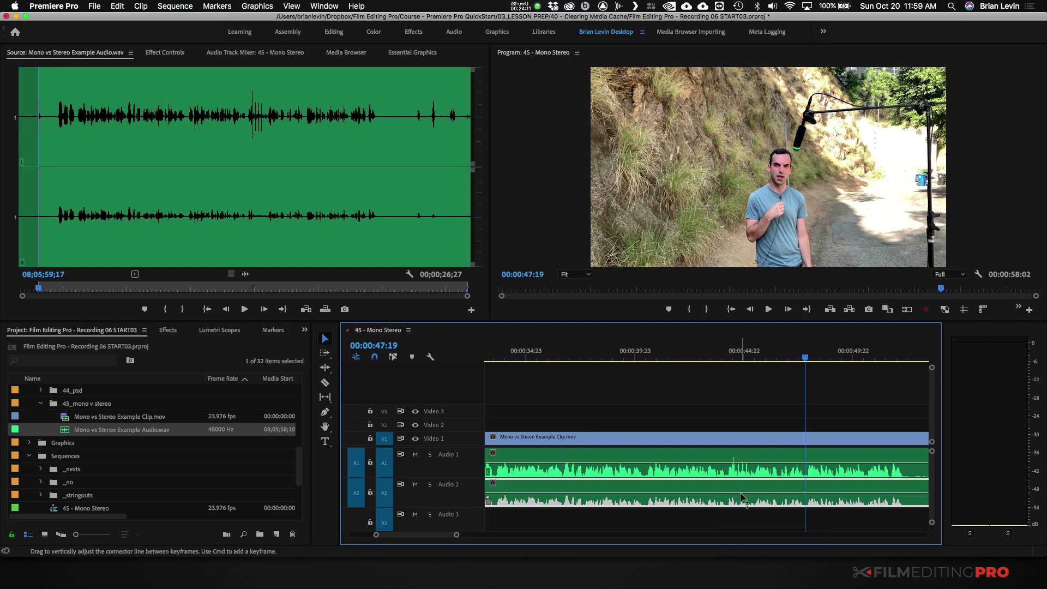
left_click(741, 494)
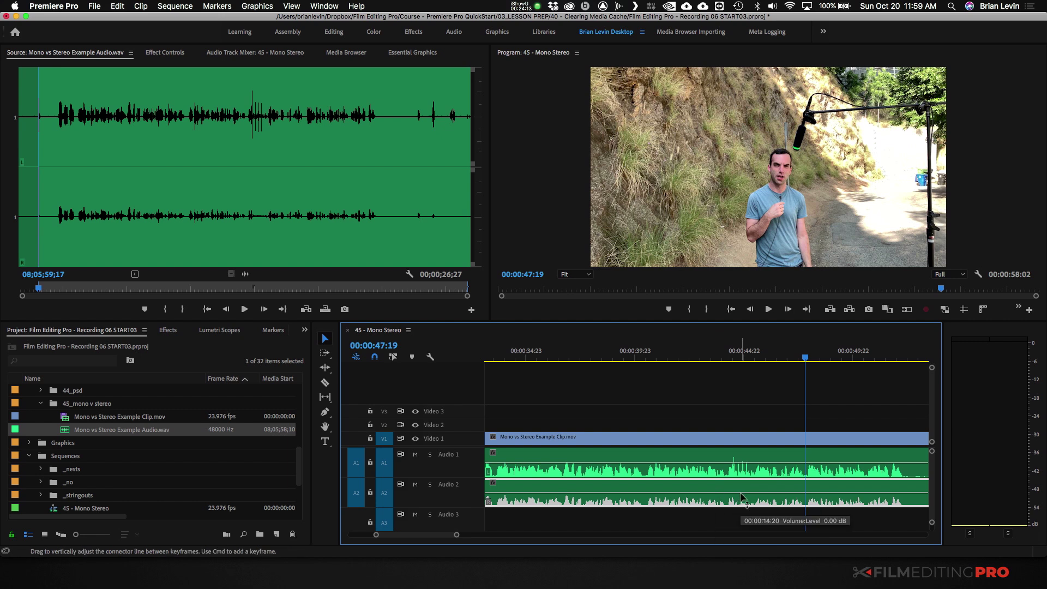
key("minus")
left_click(724, 479)
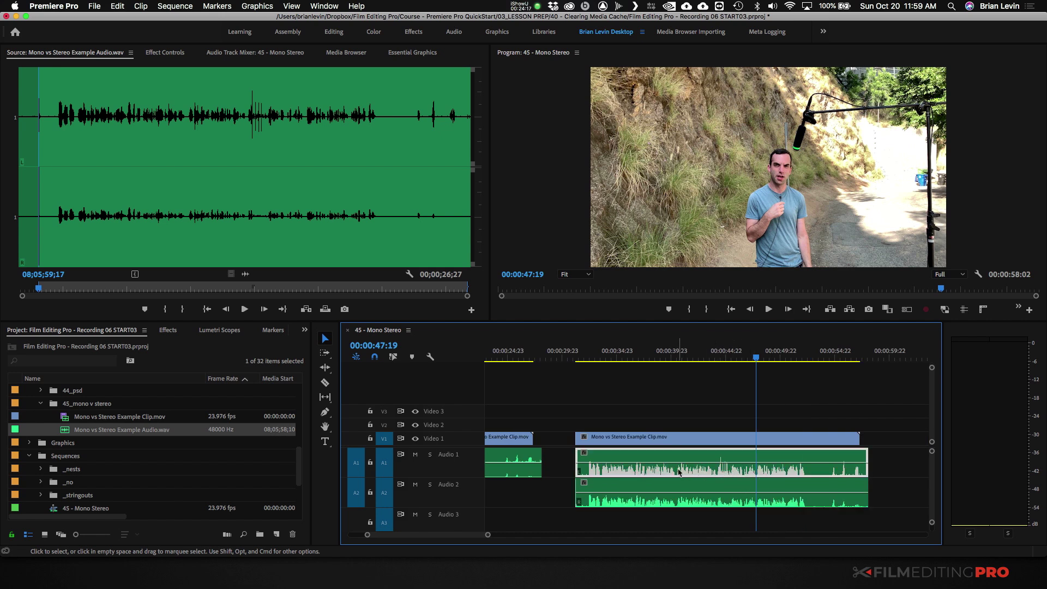
left_click(704, 491)
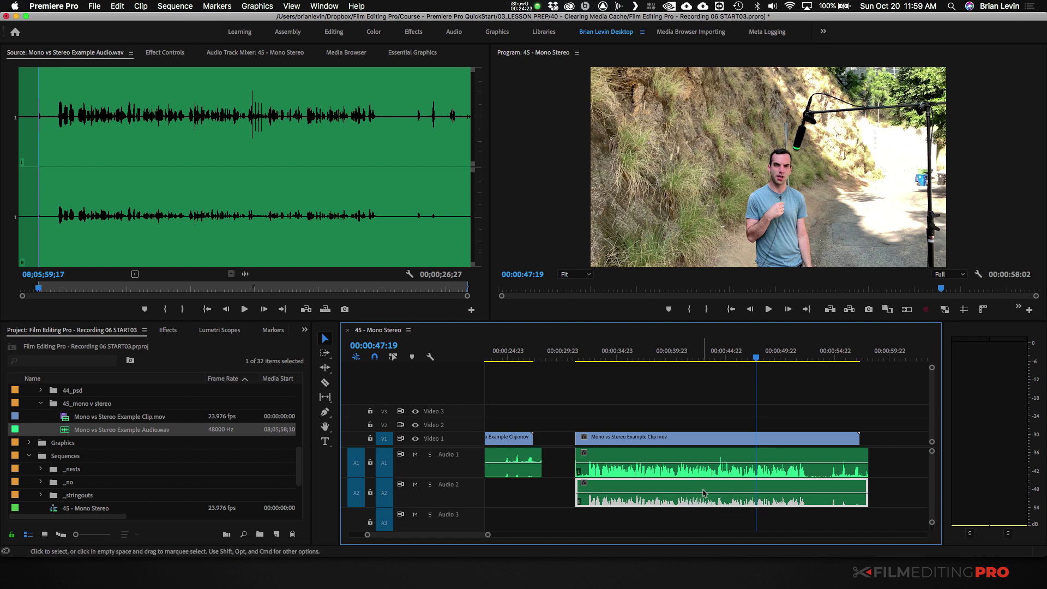
left_click(718, 471)
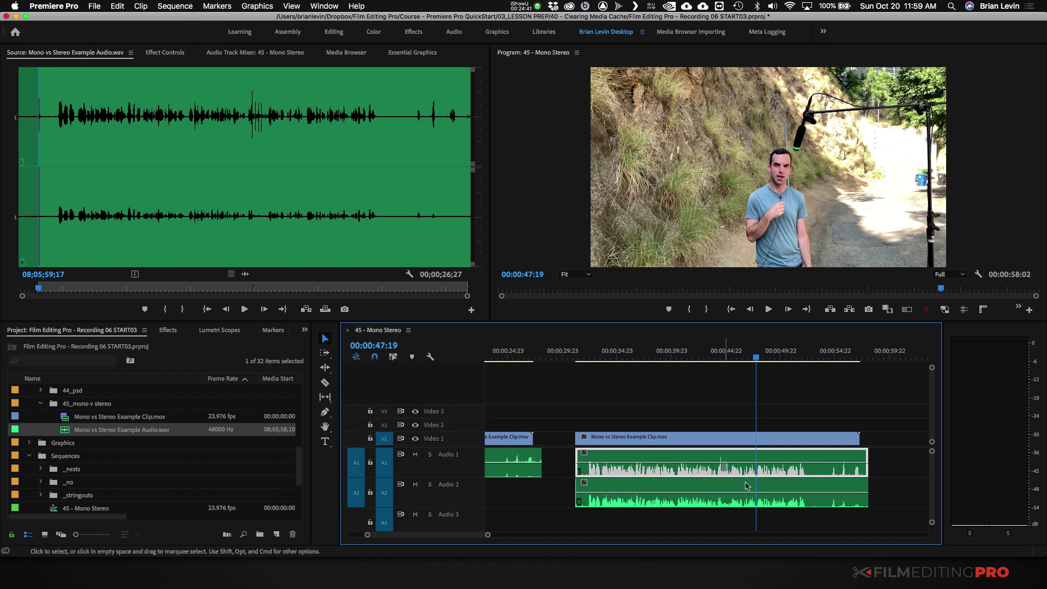
Split the mono clip on Audio 1 with the Razor tool at about 00:00:44 and 00:00:46 to isolate the noisy section
key("=")
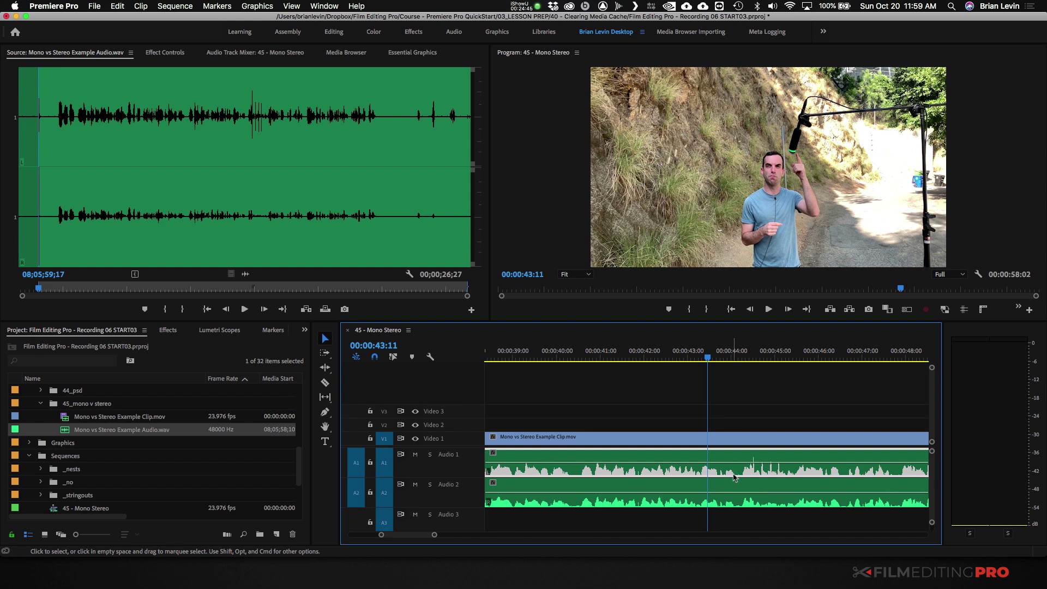
left_click(325, 382)
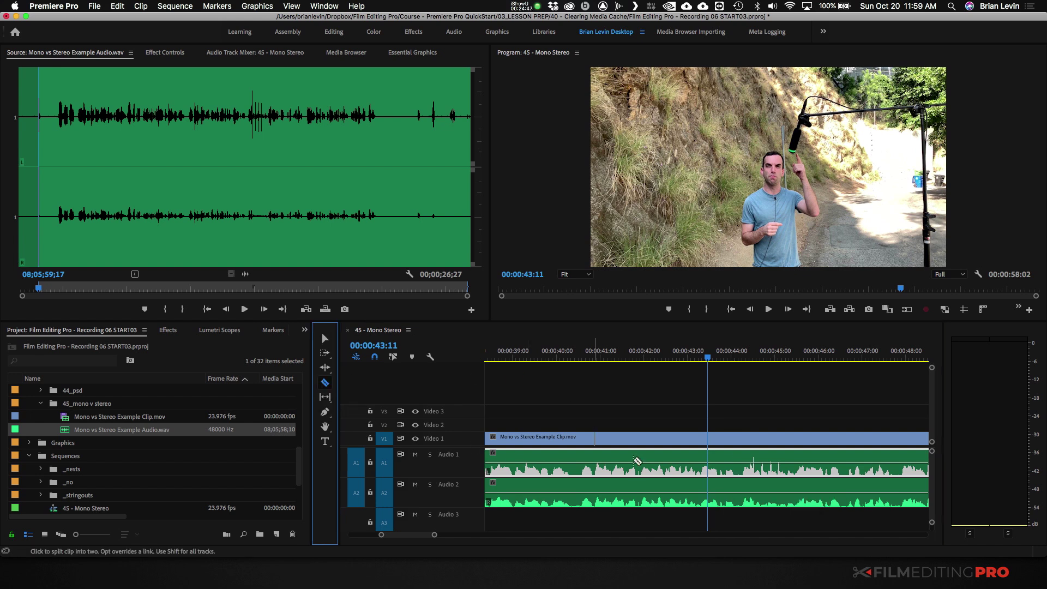
left_click(727, 464)
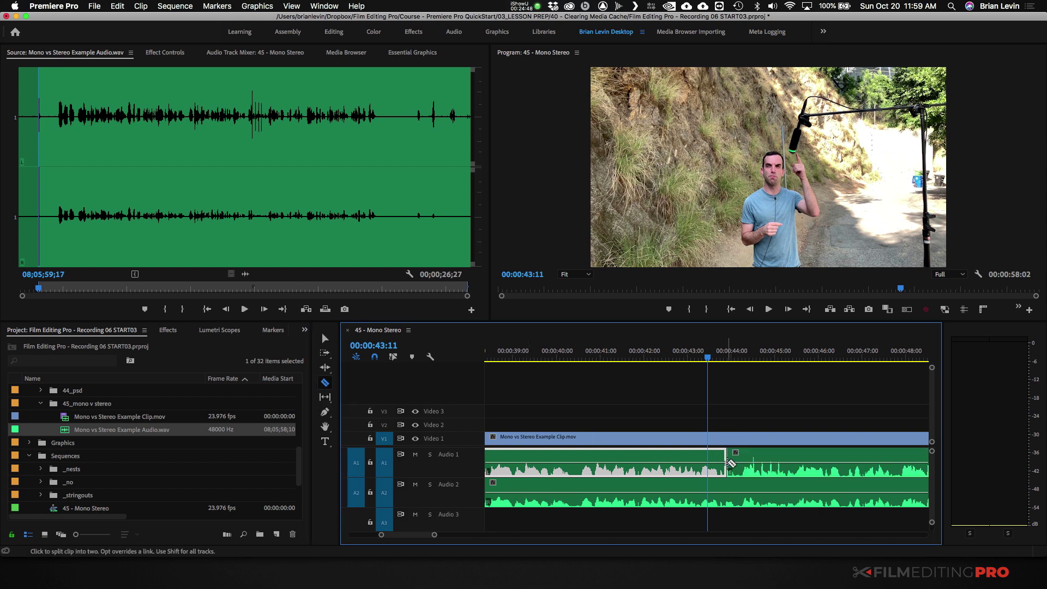
left_click(817, 463)
key("v")
Play through the isolated noisy section on Audio 1 and disable that segment
left_click(754, 462)
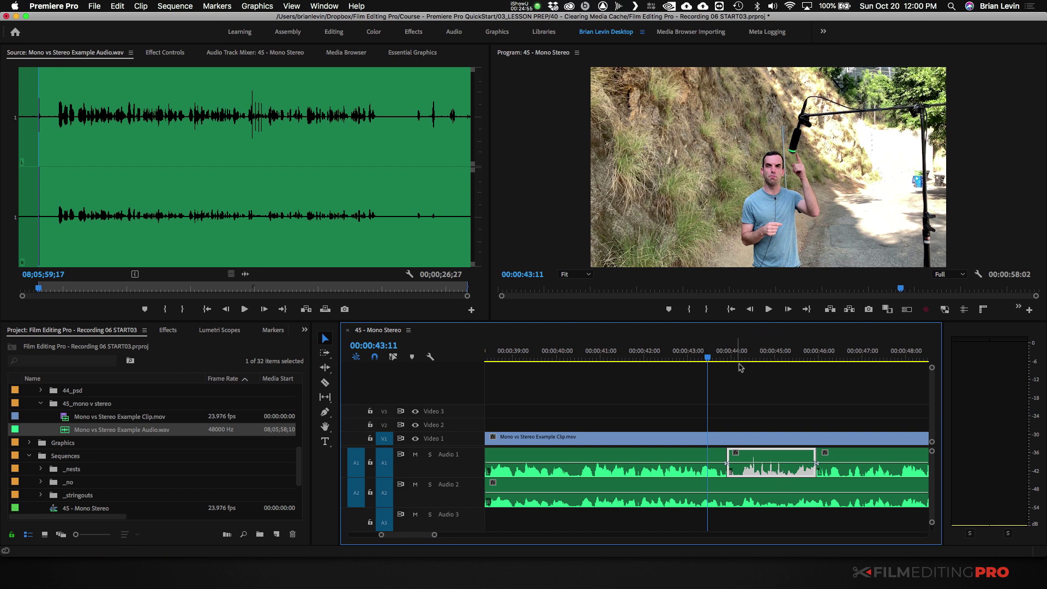
key("space")
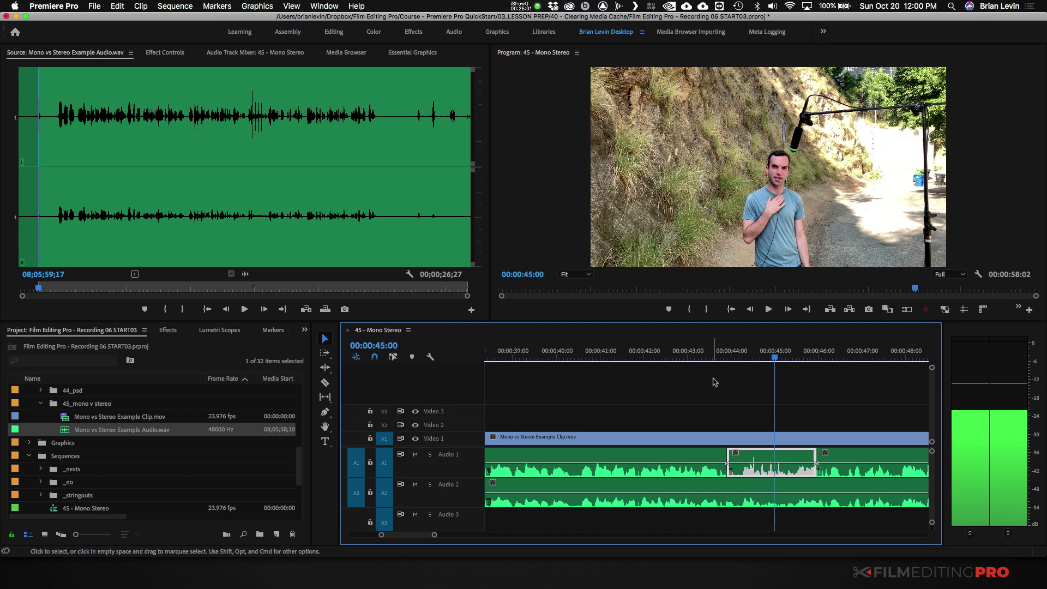
left_click(742, 356)
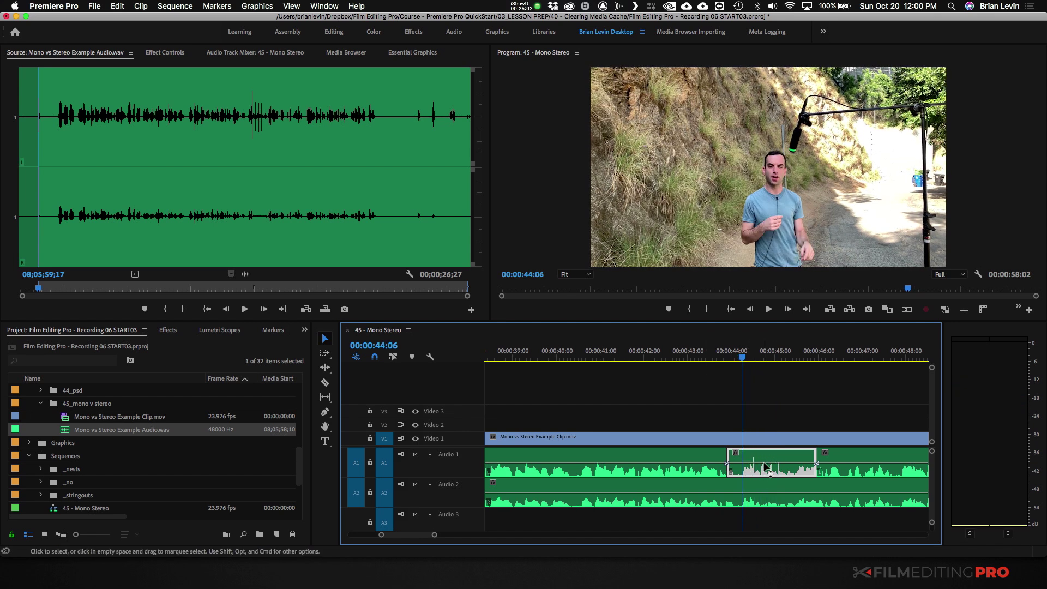
right_click(765, 460)
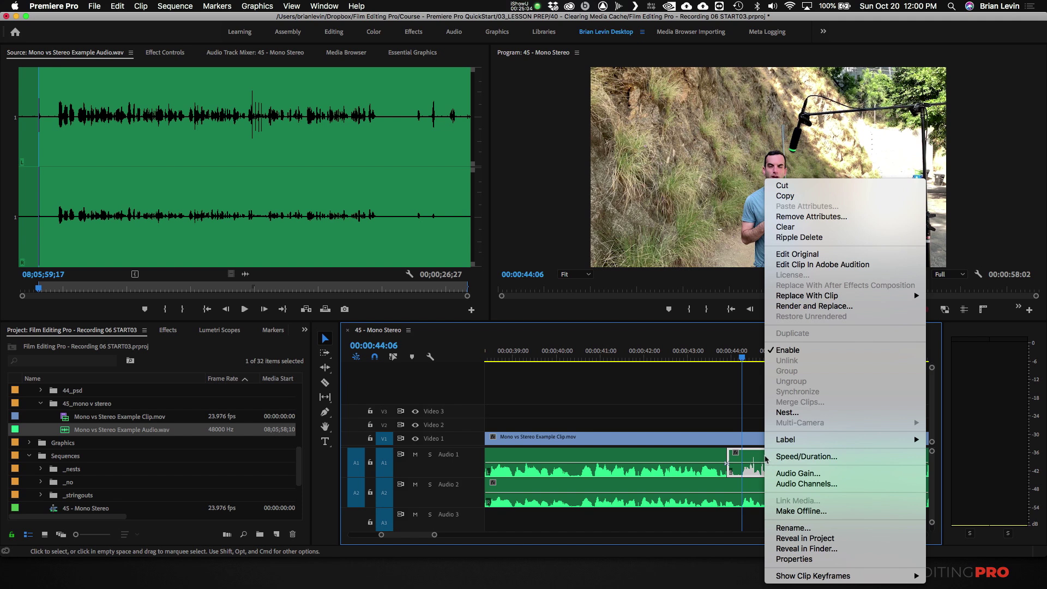
left_click(801, 354)
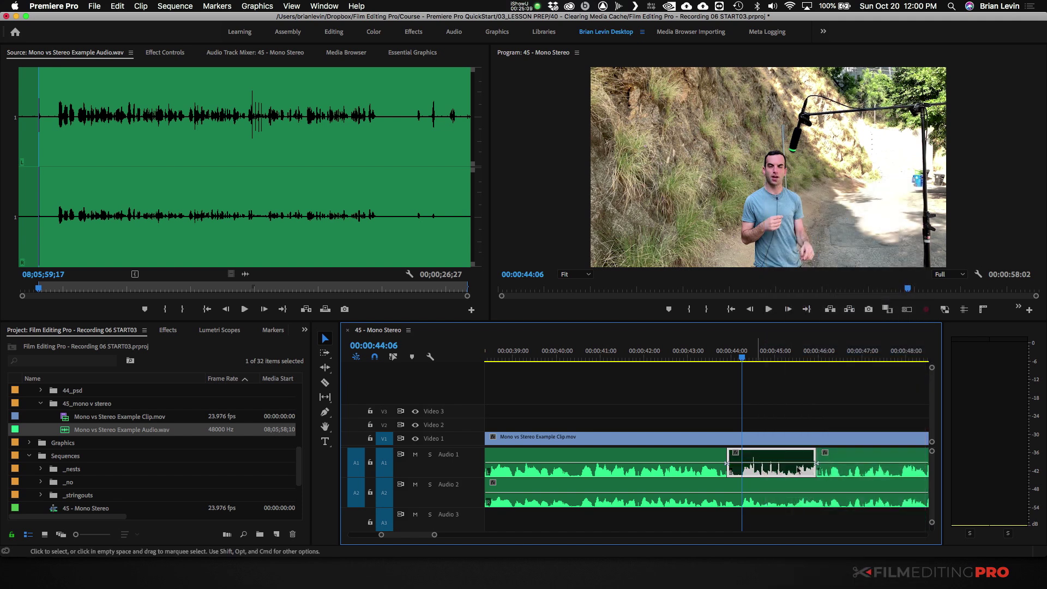
Apply the default Constant Gain crossfade at both cuts around the disabled segment on Audio 1
left_click(697, 413)
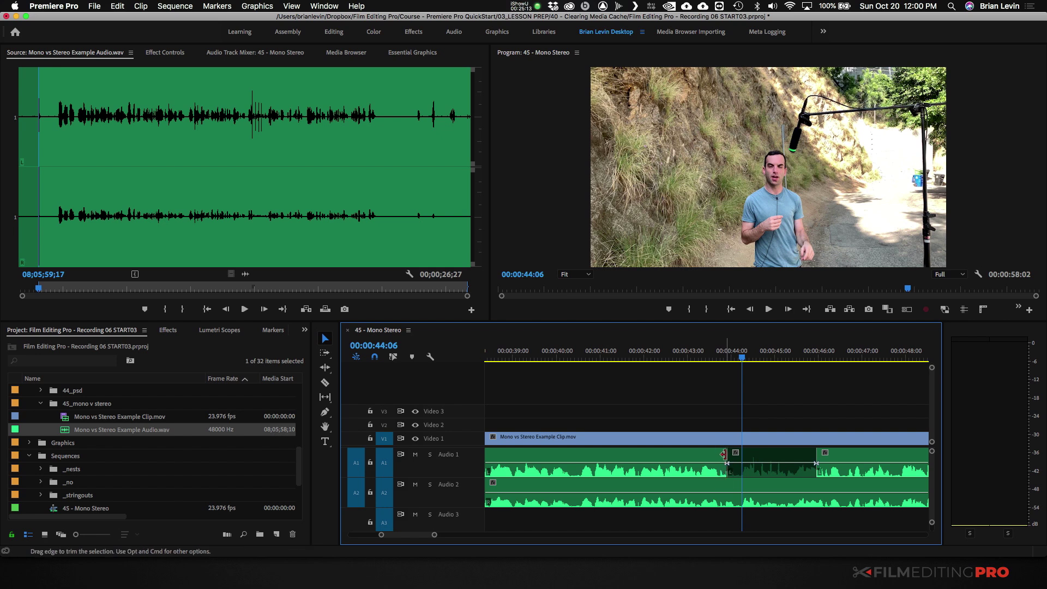
right_click(724, 454)
left_click(735, 524)
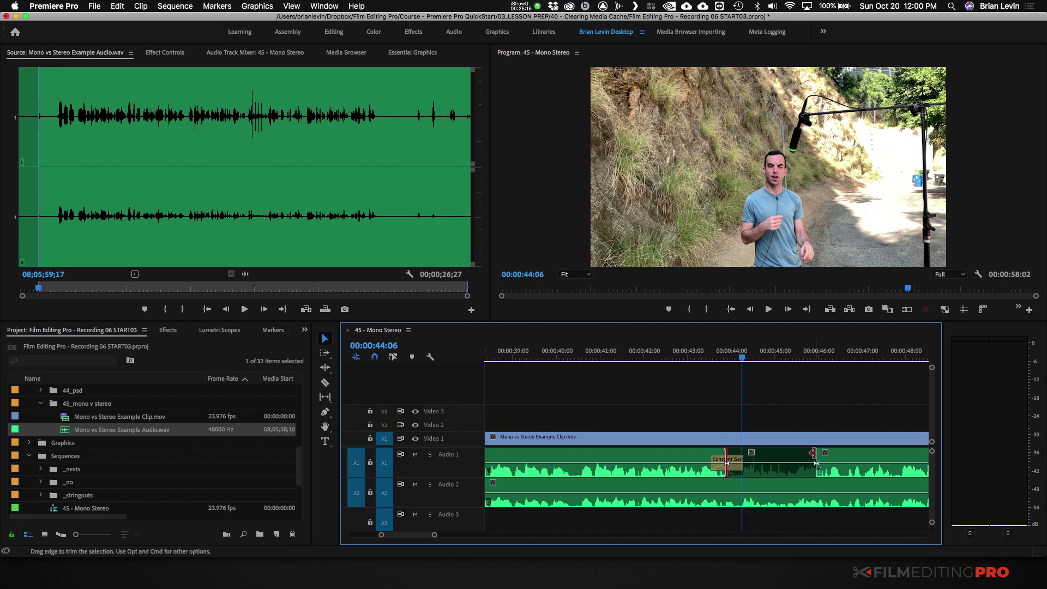
right_click(815, 458)
left_click(827, 523)
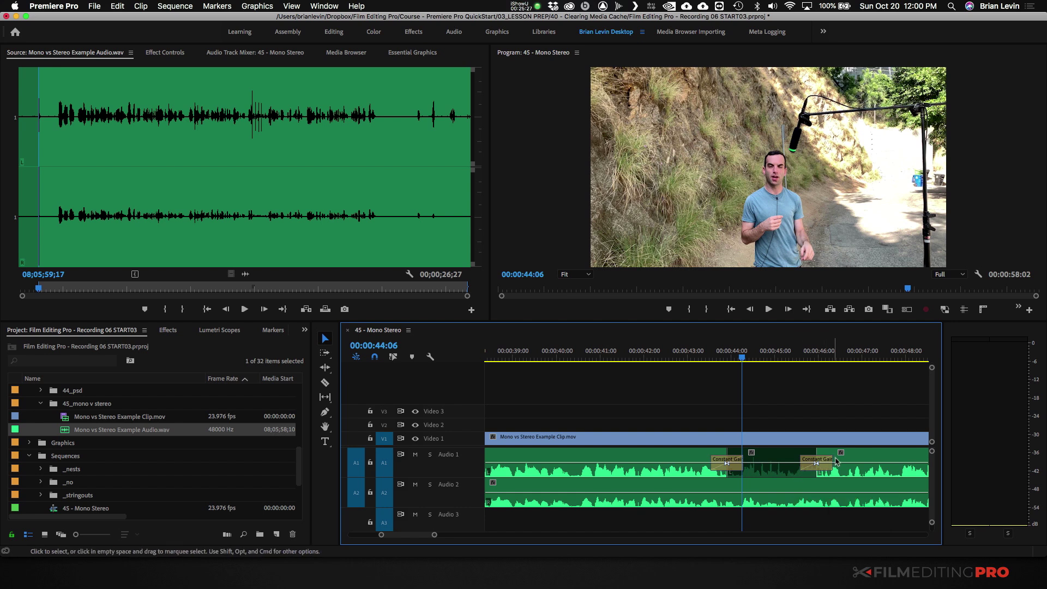
Play the mono section from about 00:00:41 through the disabled segment to check the crossfades
scroll(699, 416, "down", 2)
scroll(692, 407, "down", 1)
left_click(686, 355)
key("space")
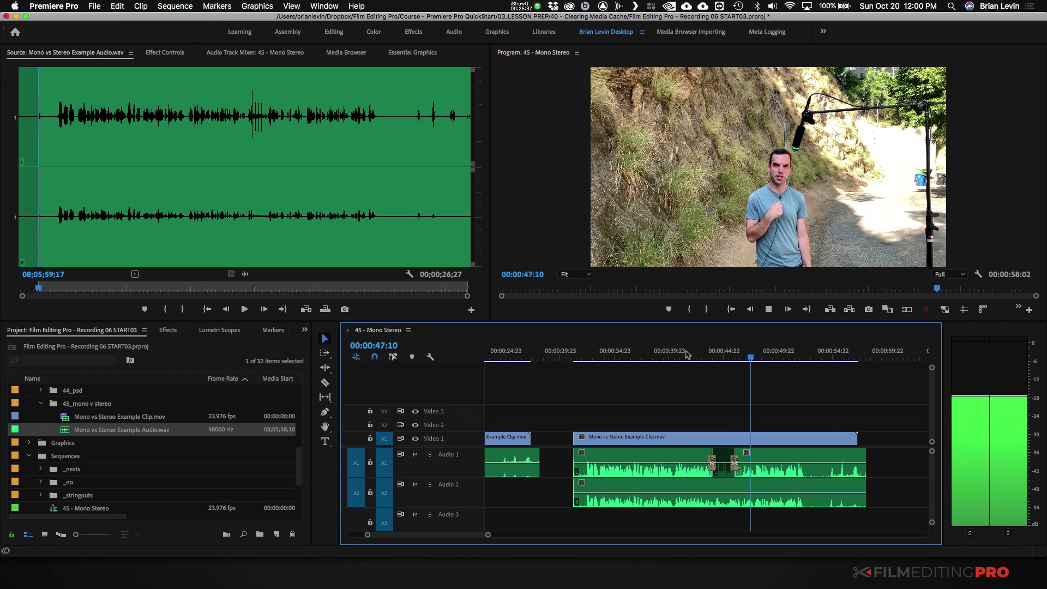
key("space")
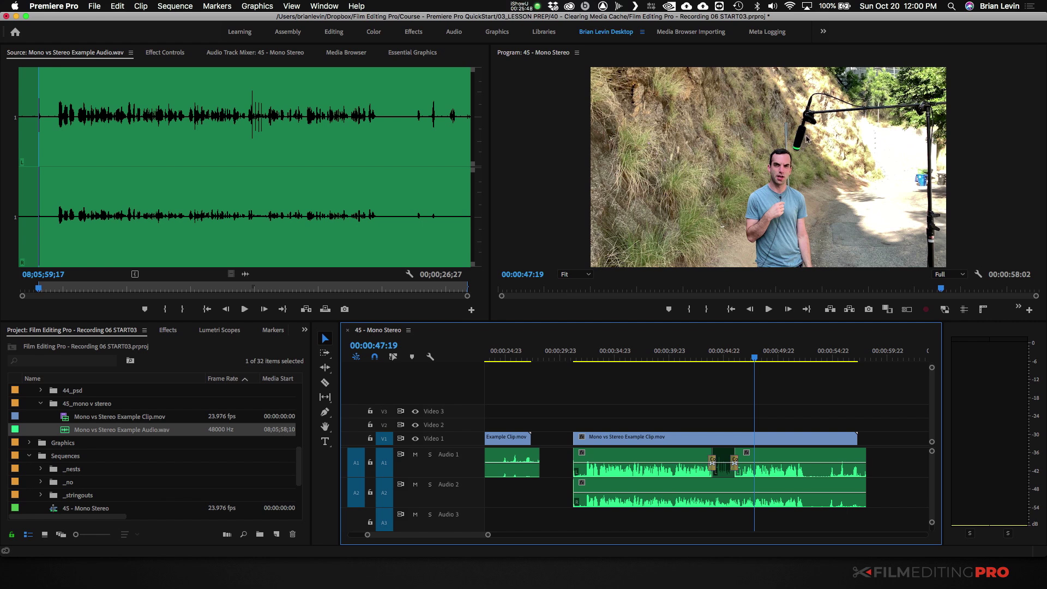
Split the Audio 2 clip at both edges of the disabled Audio 1 segment, at about 00:00:46 and at 00:00:43:22
key("equal")
key("equal")
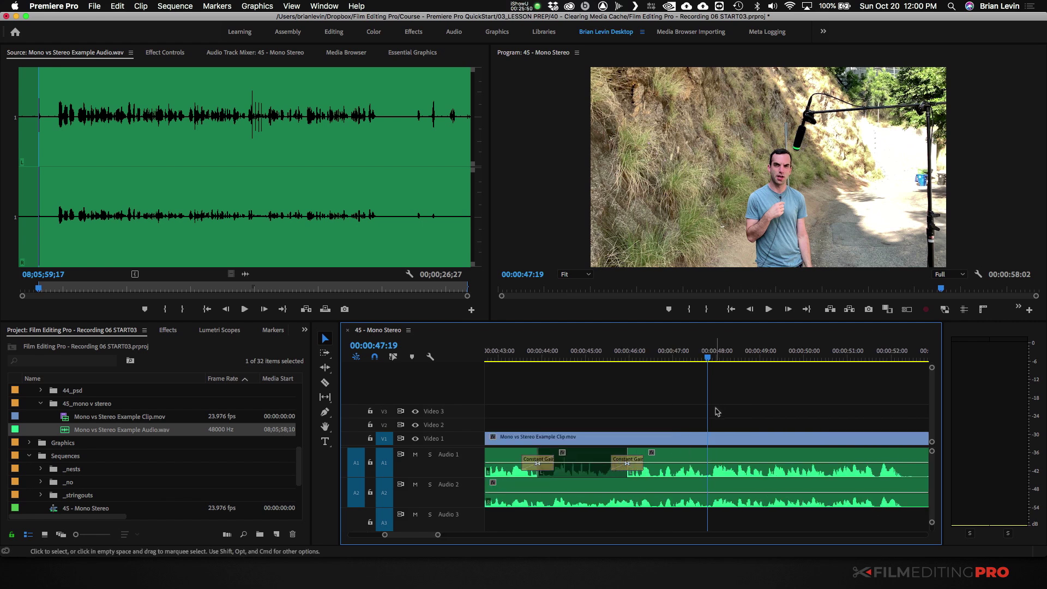
key("Up")
left_click(615, 487)
key("super+k")
left_click(594, 488)
key("Up")
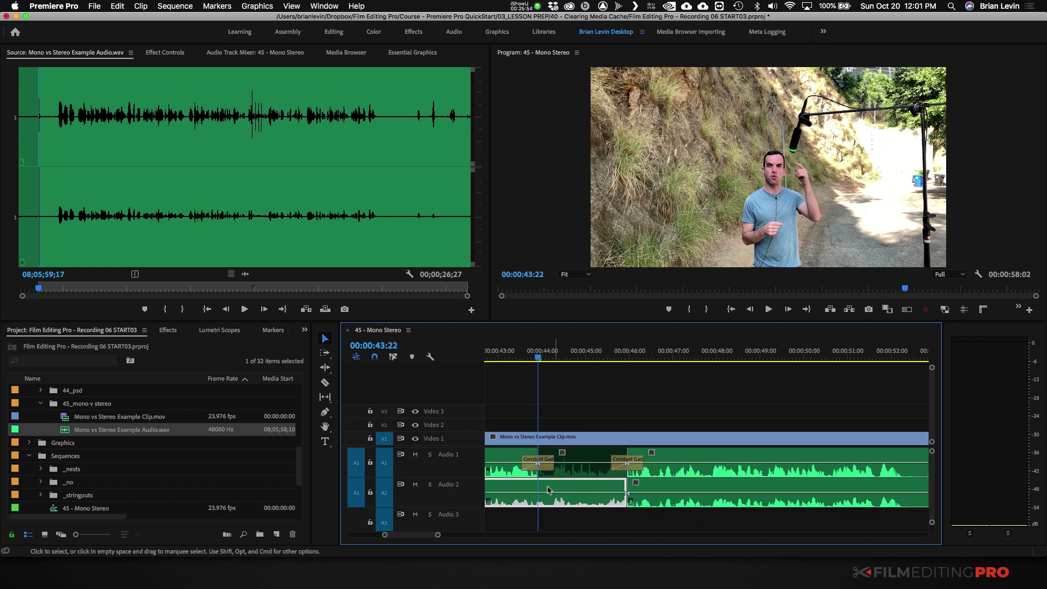
key("super+k")
Apply the default Constant Gain crossfade to both new cuts on Audio 2
left_click(536, 483)
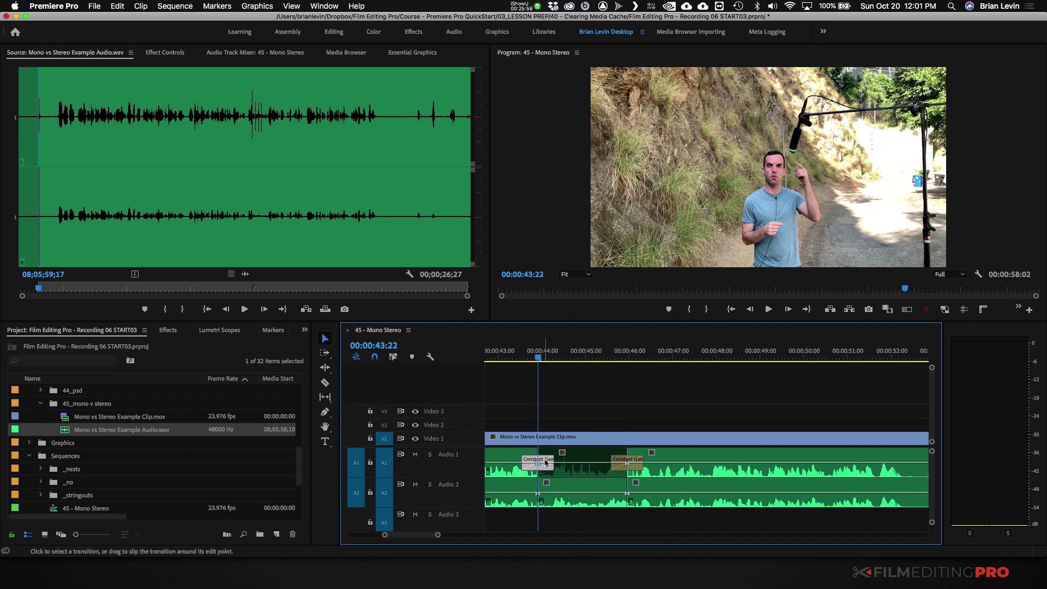
left_click(536, 484)
key("shift+super+d")
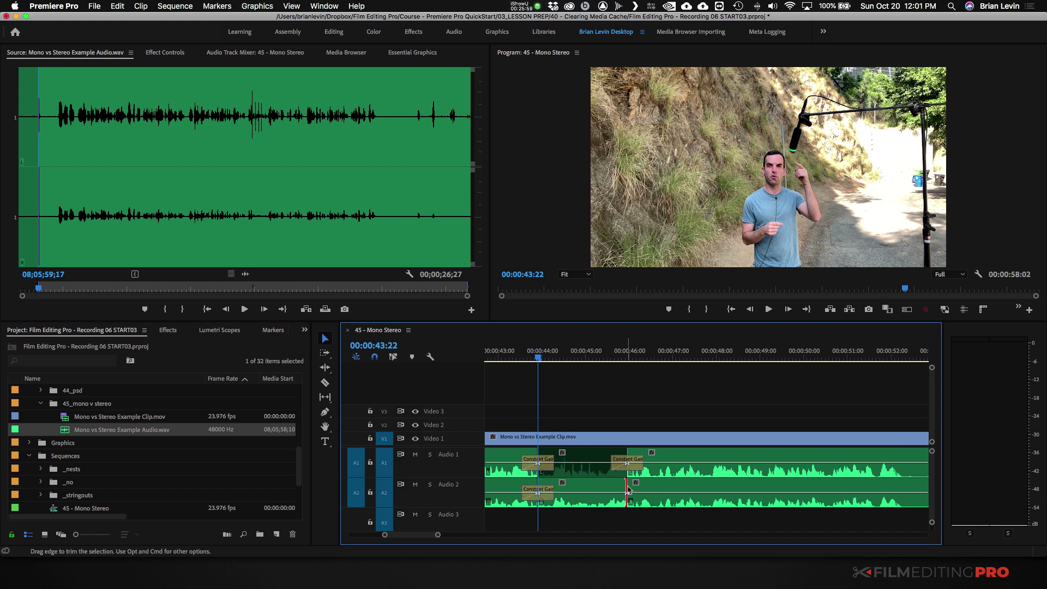
left_click(626, 489)
key("shift+super+d")
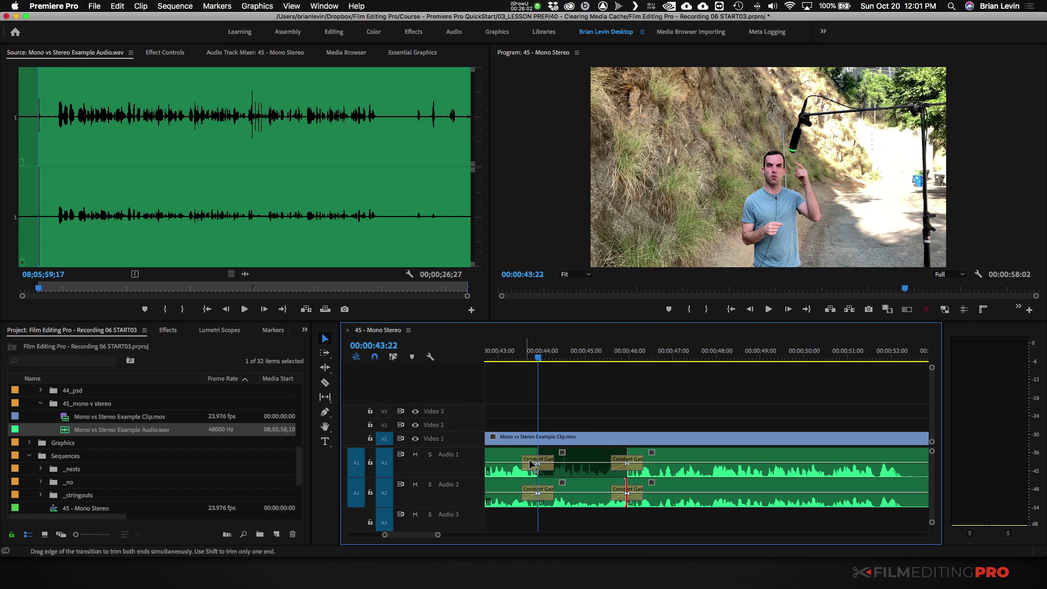
Raise the isolated Audio 2 segment by 6 dB and play across it from 00:00:41:20
left_click(589, 489)
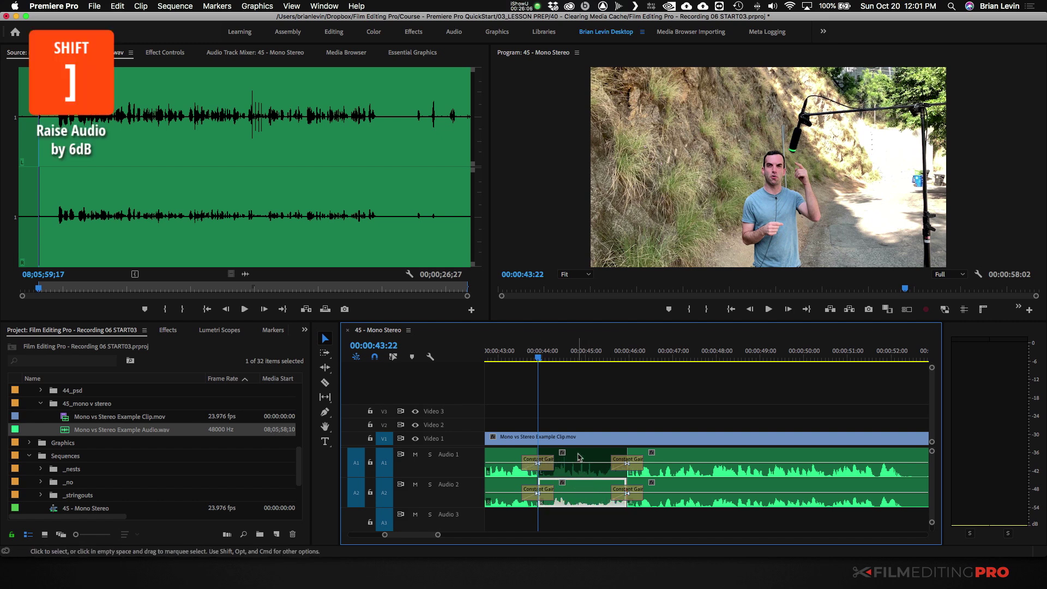
key("shift+bracketright")
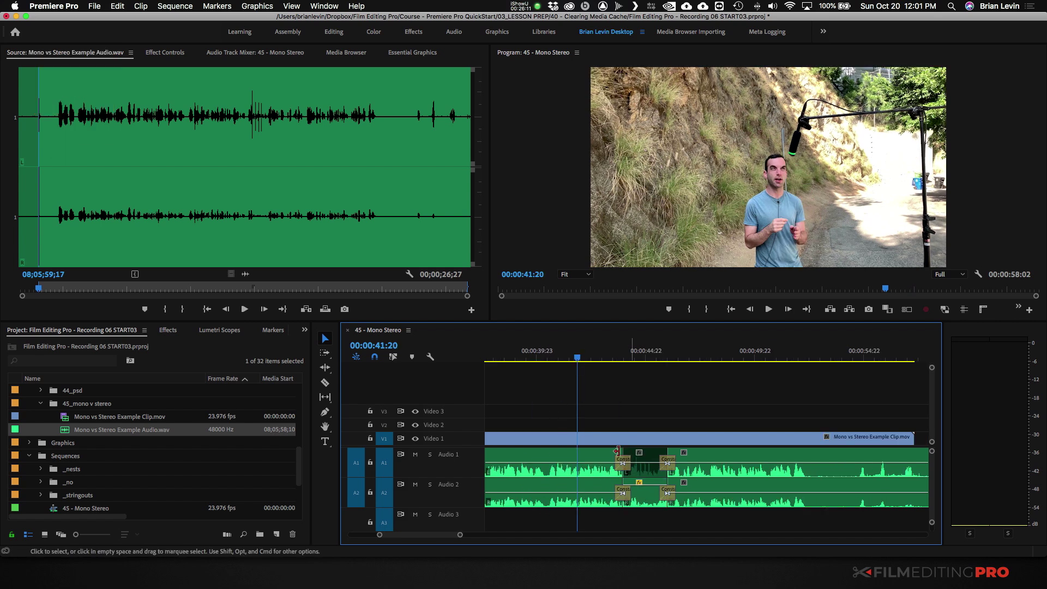
key("shift+k")
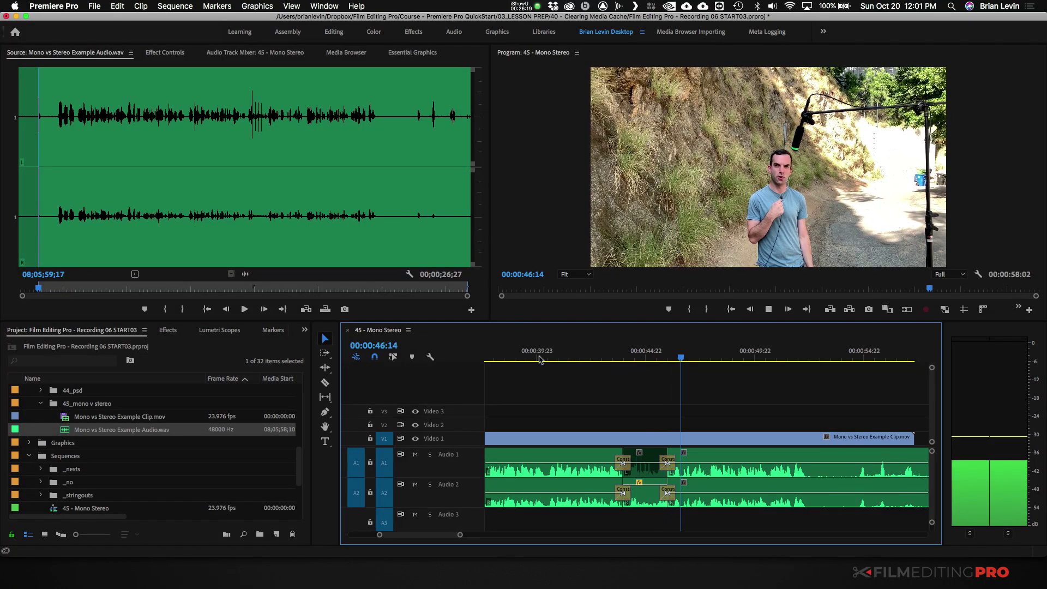
key("space")
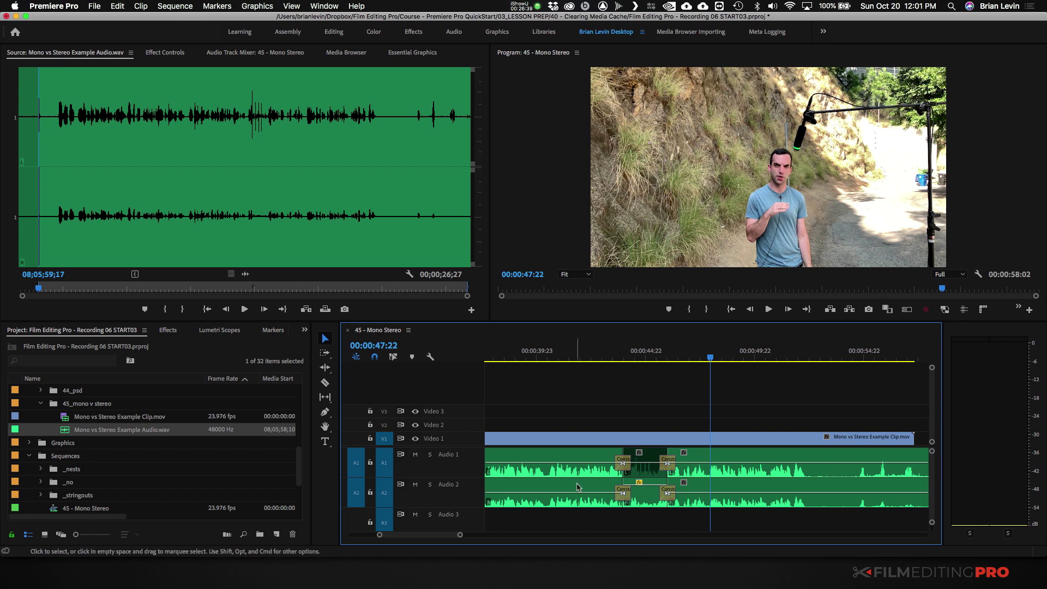
Delete the entire mono section, both its video clip and the clips on Audio 1 and Audio 2
key("minus")
key("minus")
key("minus")
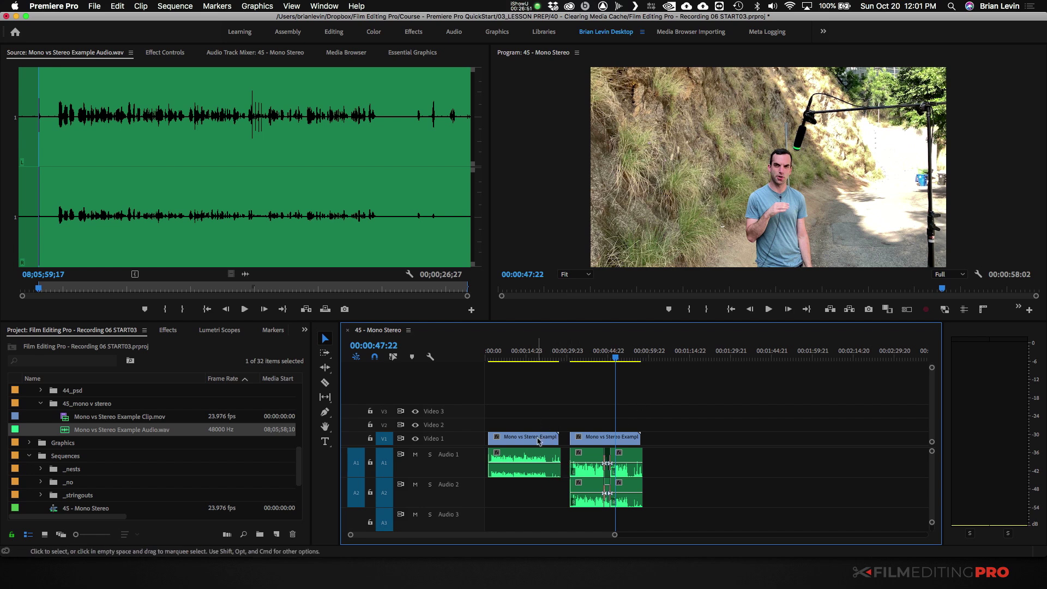
left_click_drag(581, 416, 649, 510)
key("Delete")
Ripple-trim the start of the remaining stereo section's video and audio up to 00:00:02:08
key("Up")
key("Up")
key("=")
key("=")
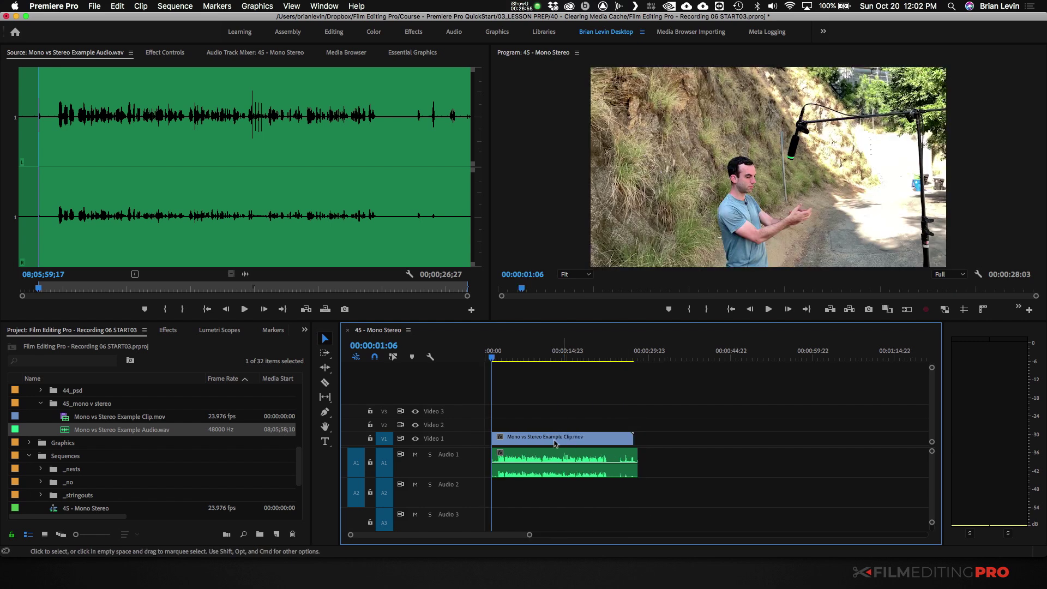
left_click(506, 359)
key("=")
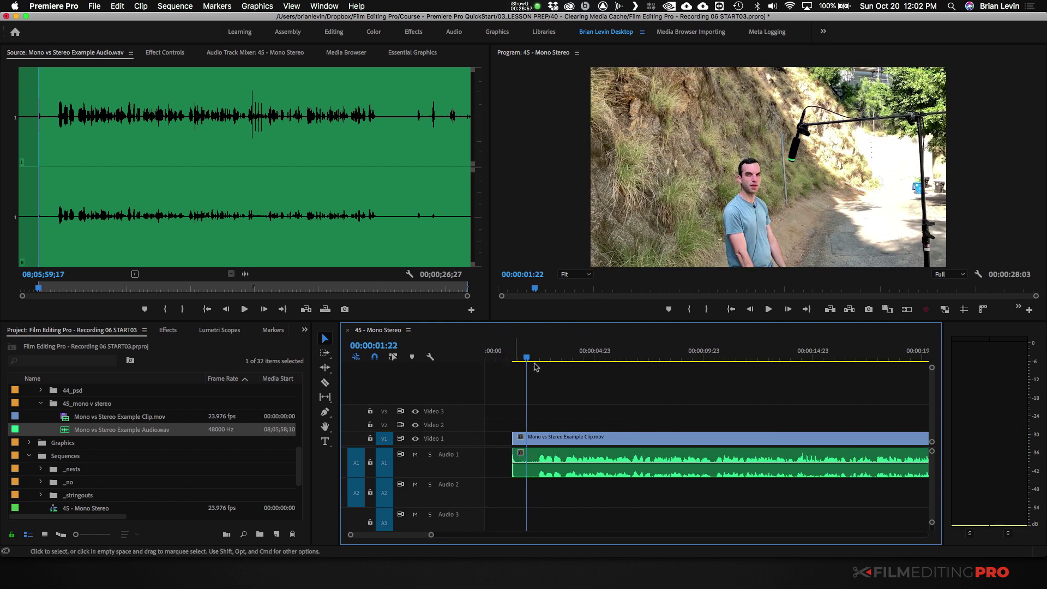
key("space")
key("space")
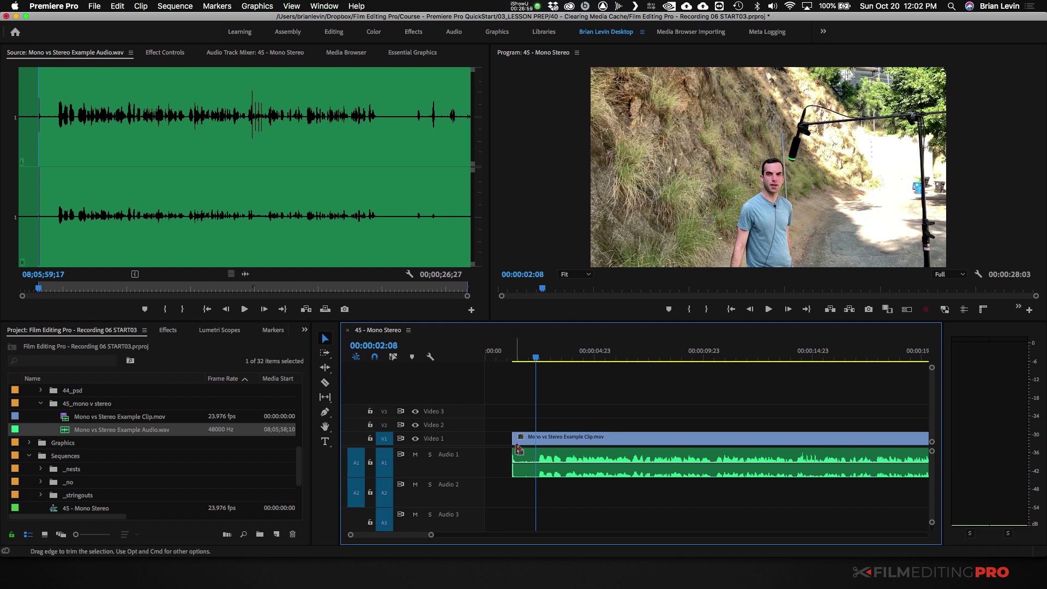
key("Up")
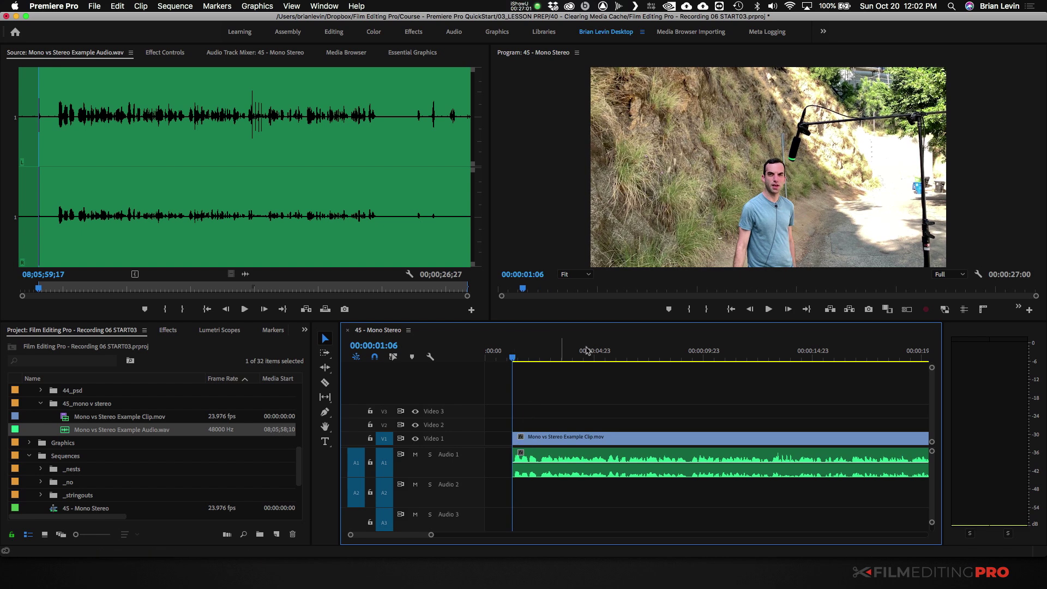
Split the stereo section at about 00:00:09 and move its second part to start at 00:00:18:10
left_click_drag(673, 351, 687, 351)
key("cmd+k")
key("minus")
left_click(616, 443)
left_click_drag(616, 443, 715, 443)
key("Down")
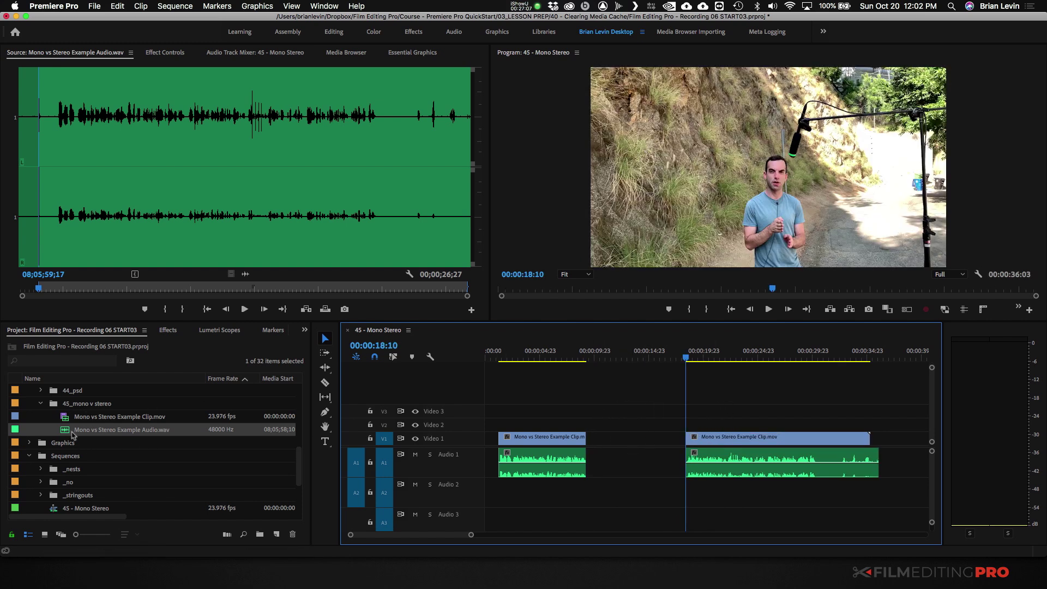
Place A028_05051736_C004.mov after the first talking clip, end it at 00:00:12:08 and bring the remaining interview footage directly behind it
scroll(74, 434, "up", 3)
left_click_drag(65, 419, 595, 444)
key("Up")
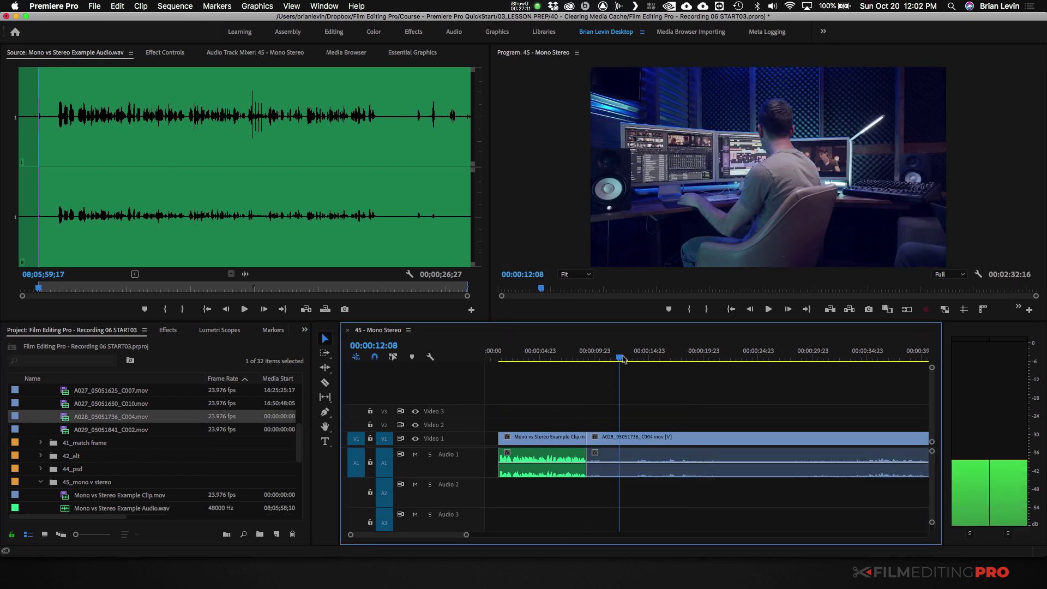
left_click(636, 439)
key("Delete")
Split the second talking clip at 00:00:16:03 and move everything after the cut about 11 seconds down the timeline
left_click_drag(622, 360, 664, 364)
key("super+k")
key("a")
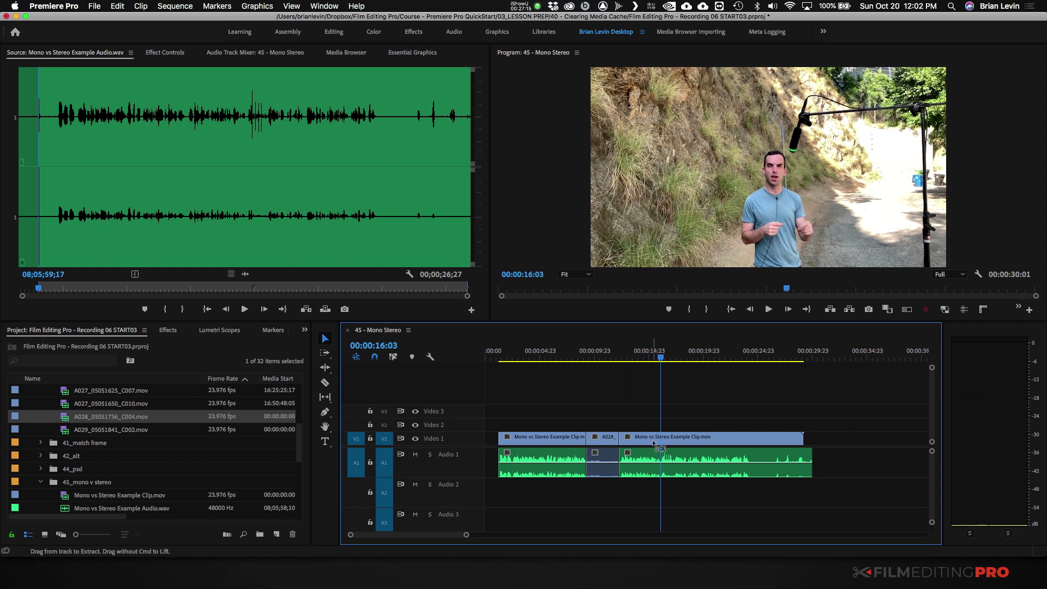
left_click_drag(681, 442, 802, 442)
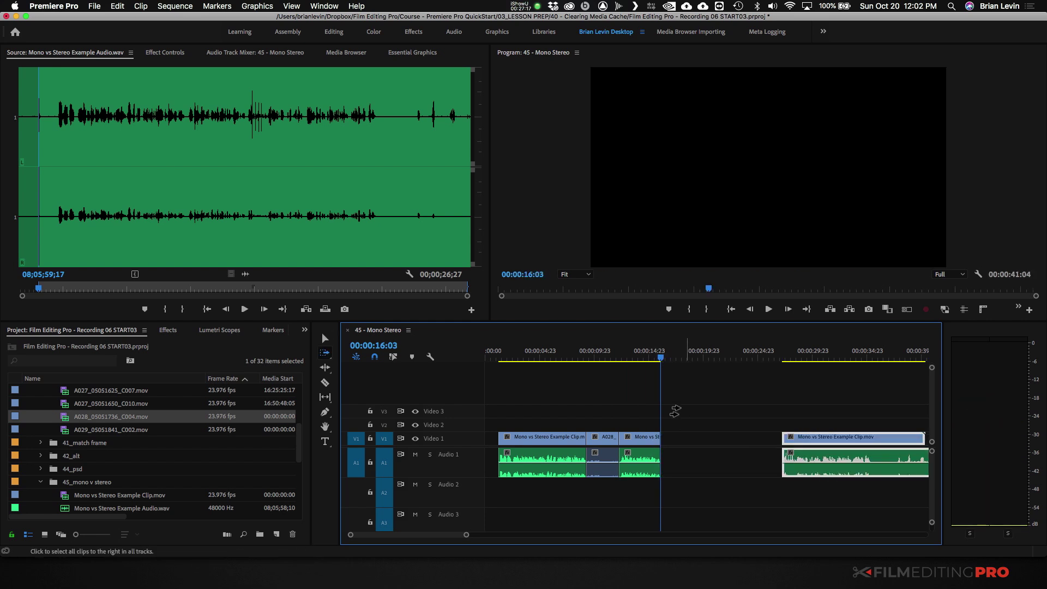
key("v")
Mark a 00:00:04:04 range of A025_05051216_C022.mov ending at 12:17:25:00 and insert it in the sequence at 00:00:16:03
scroll(63, 418, "up", 5)
double_click(66, 417)
left_click(221, 289)
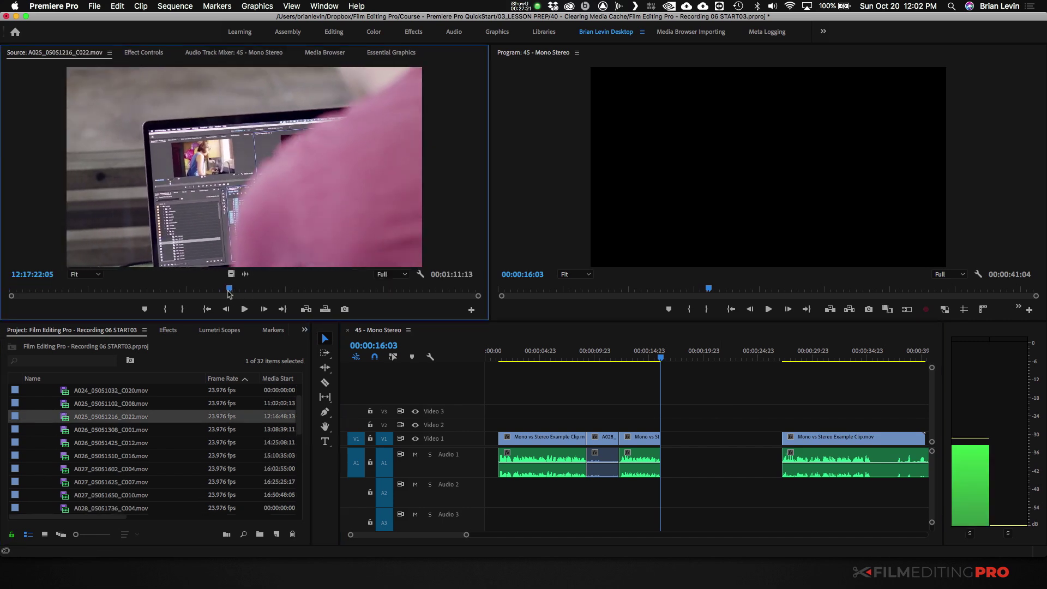
key("i")
left_click_drag(223, 289, 247, 289)
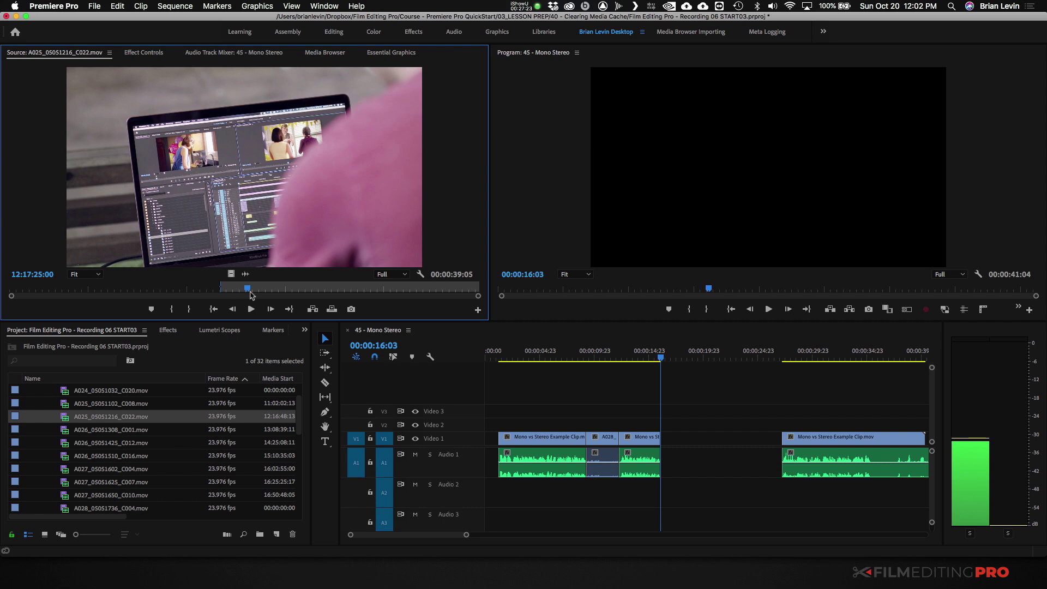
key("o")
left_click_drag(702, 218, 757, 169)
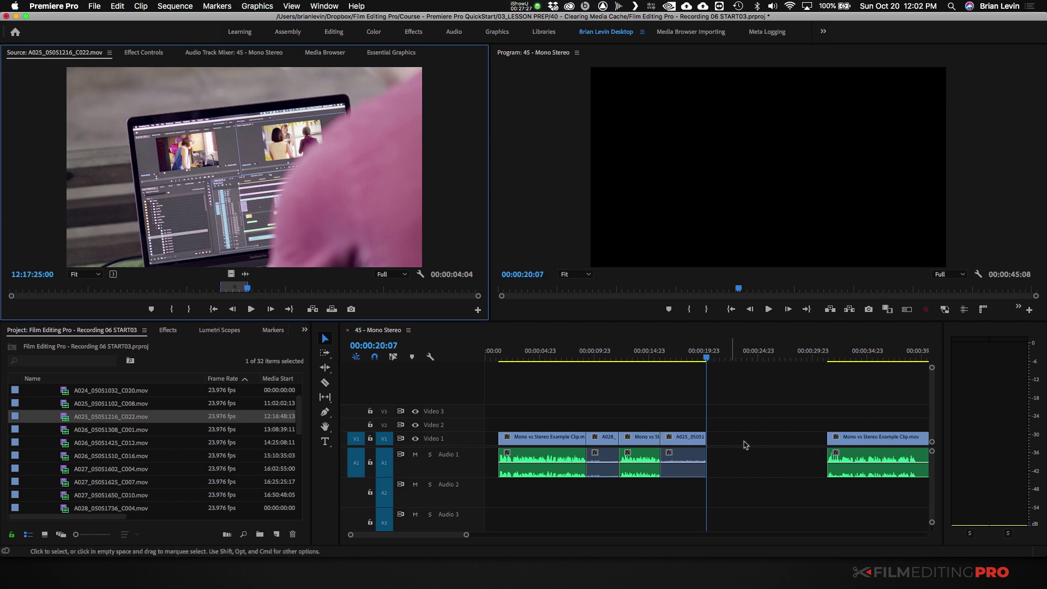
Close the gap behind the A025 clip and split the following talking clip at 00:00:28:13
key("space")
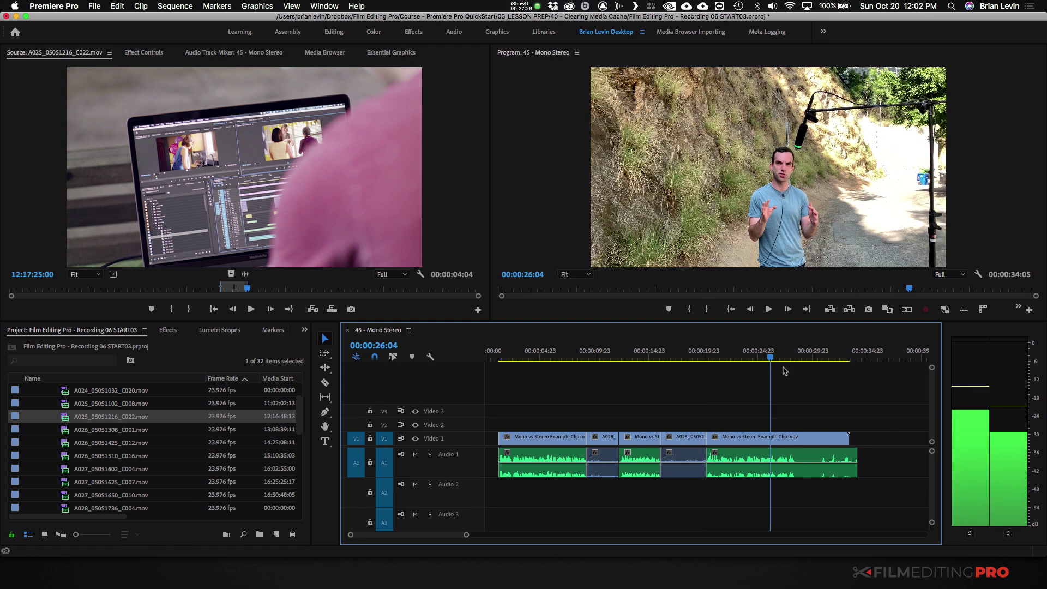
key("space")
key("super+k")
left_click(833, 473)
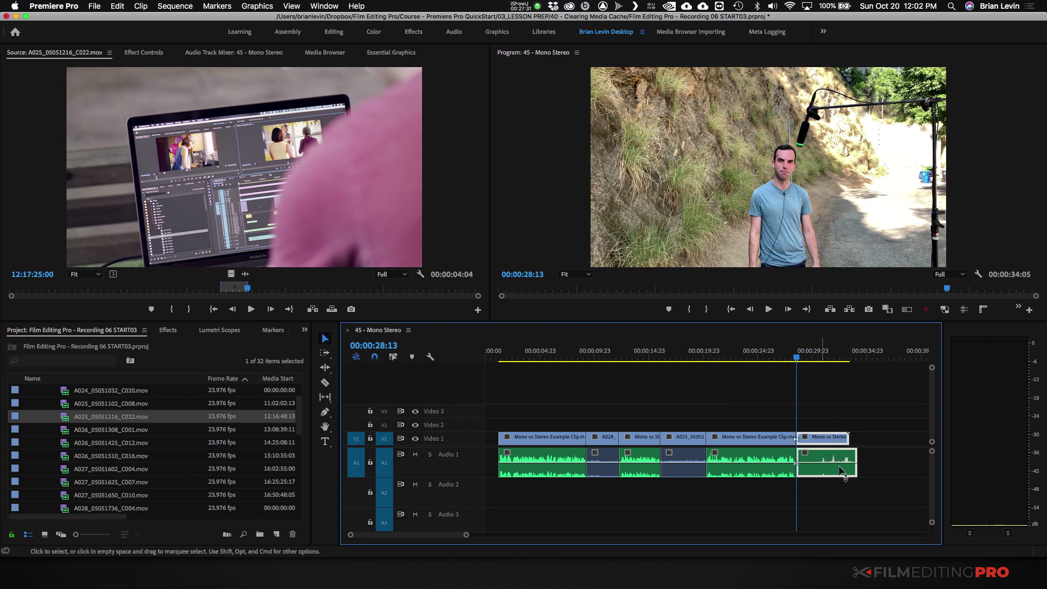
Move the last talking piece away from the cut and insert the marked 00:00:04:01 range of A026_05051510_C016.mov at 00:00:28:13
left_click_drag(821, 438, 901, 439)
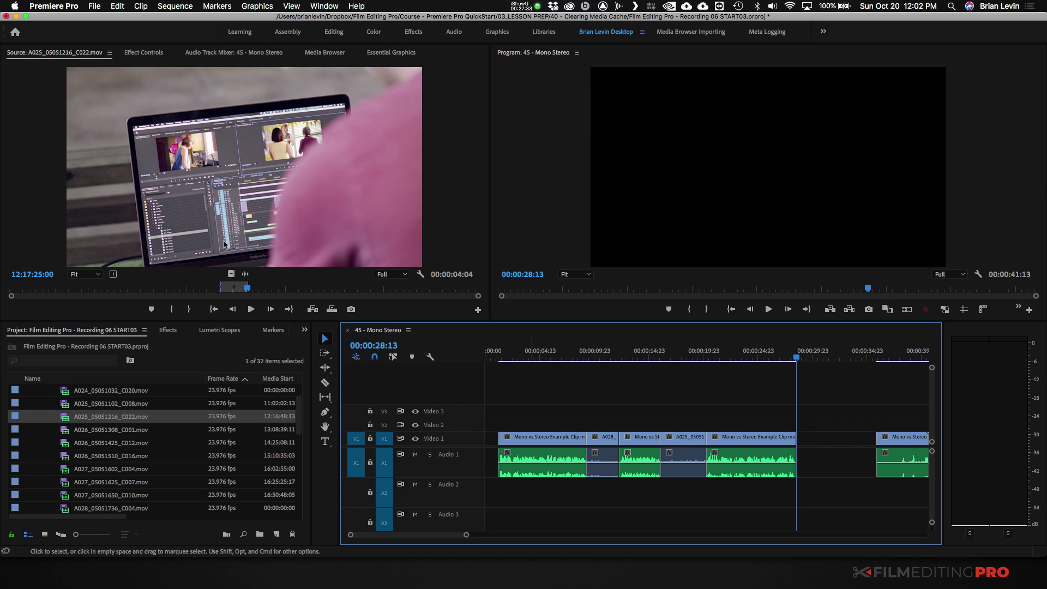
left_click_drag(70, 460, 310, 133)
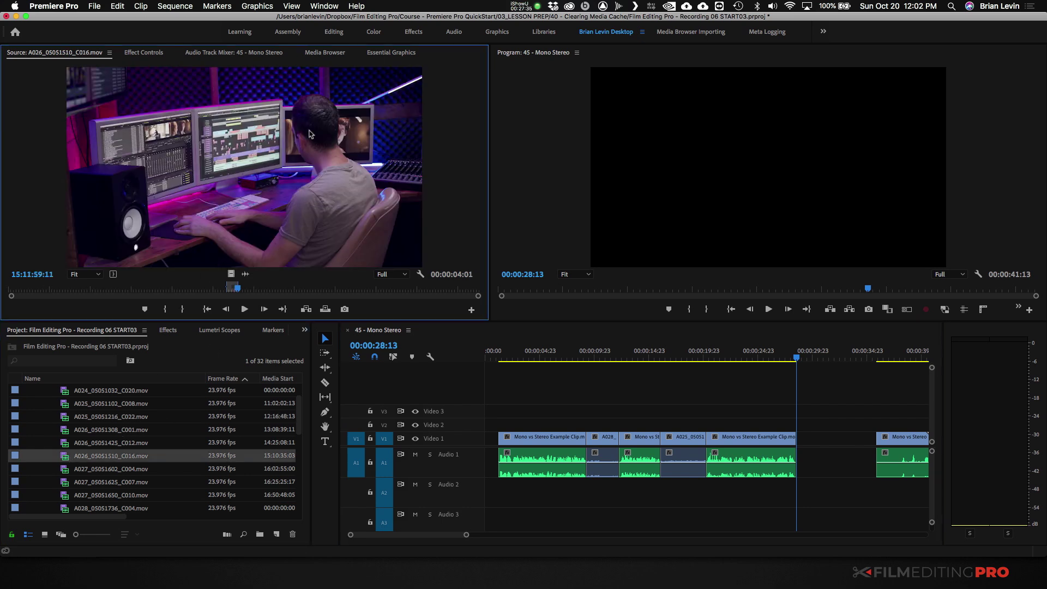
left_click_drag(371, 212, 800, 170)
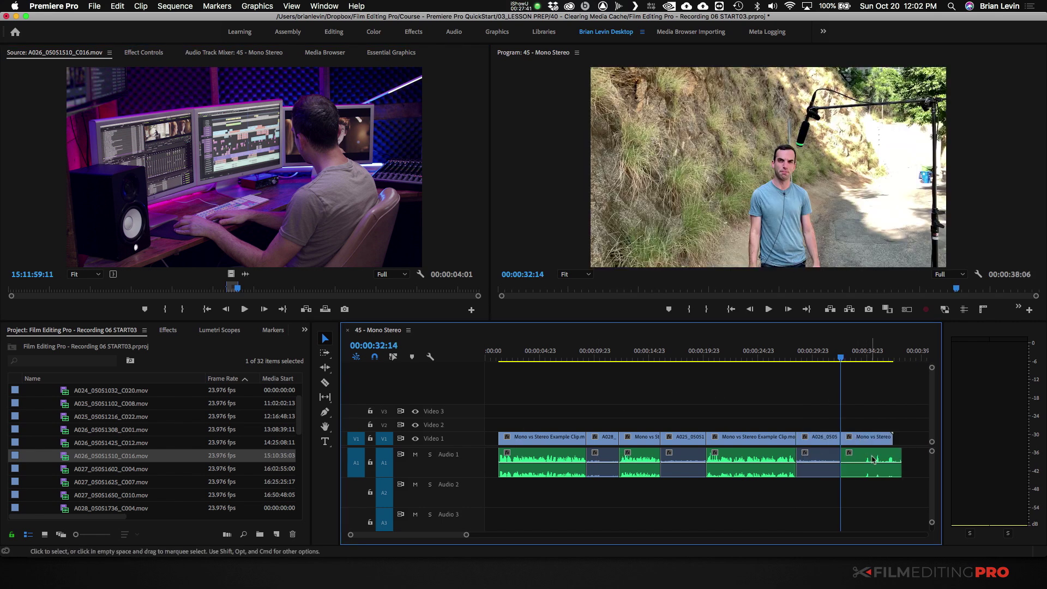
Add Mono vs Stereo Example Audio.wav to Audio 1 and Audio 2 beyond the edited clips at 00:00:46:01 and select it
scroll(56, 453, "up", 5)
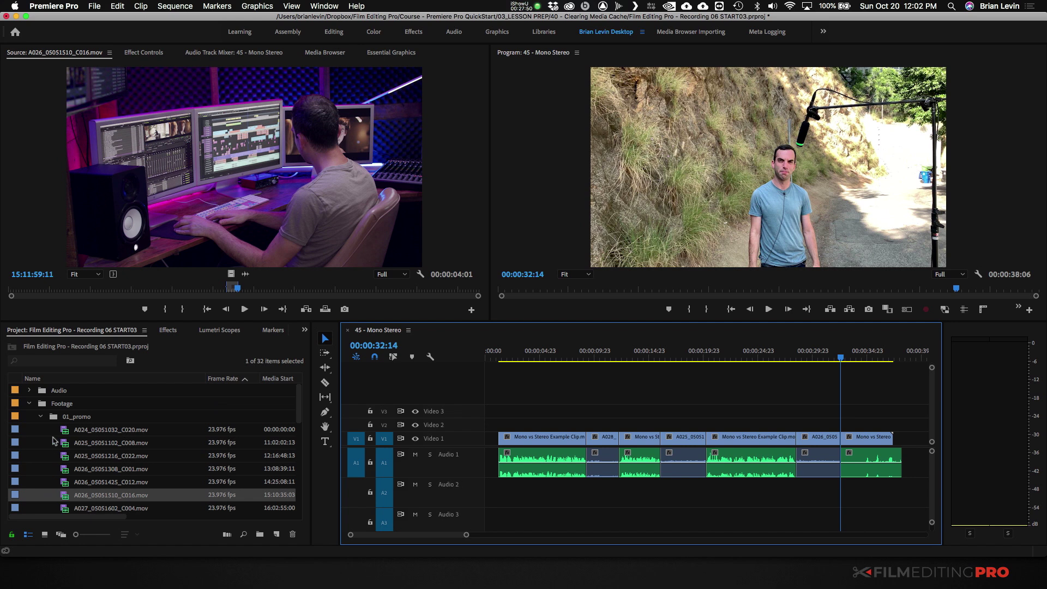
left_click(40, 429)
left_click(61, 480)
left_click(70, 496)
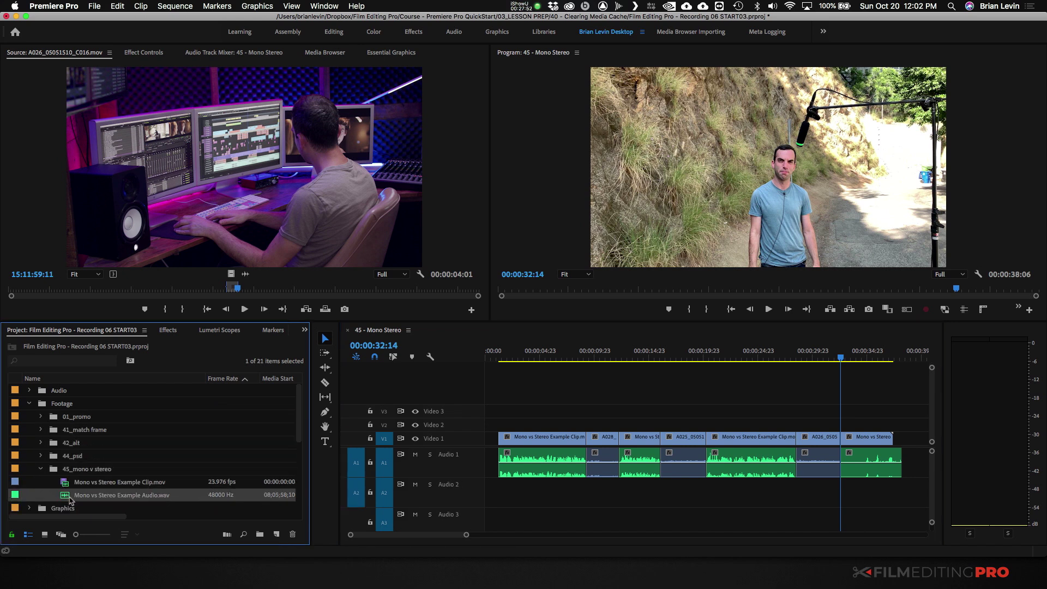
left_click_drag(72, 499, 737, 463)
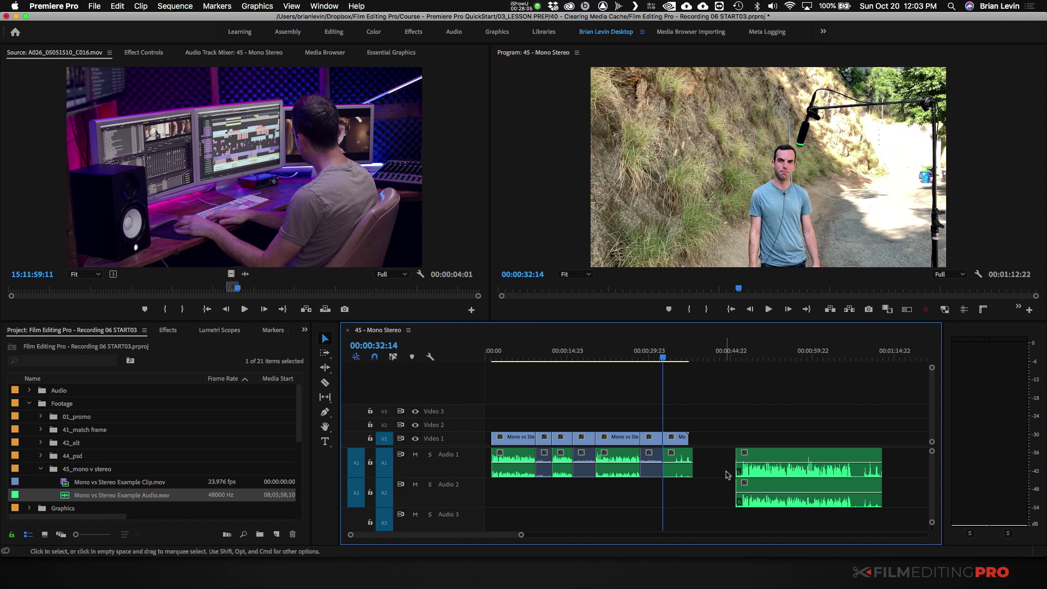
left_click(770, 500)
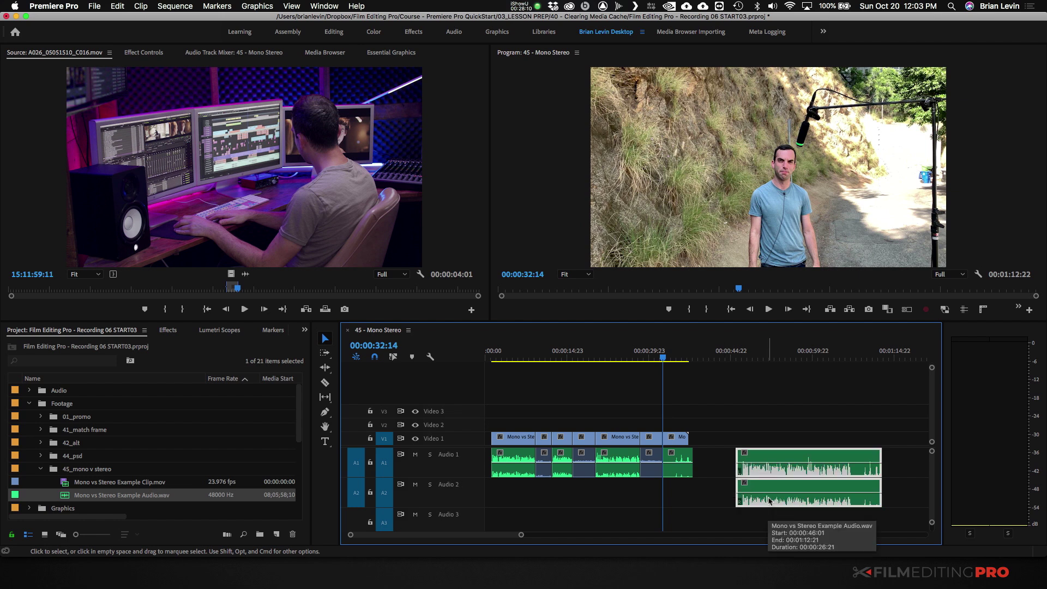
Delete the Mono vs Stereo Example Audio.wav clips beyond the edit from Audio 1 and Audio 2
key("Delete")
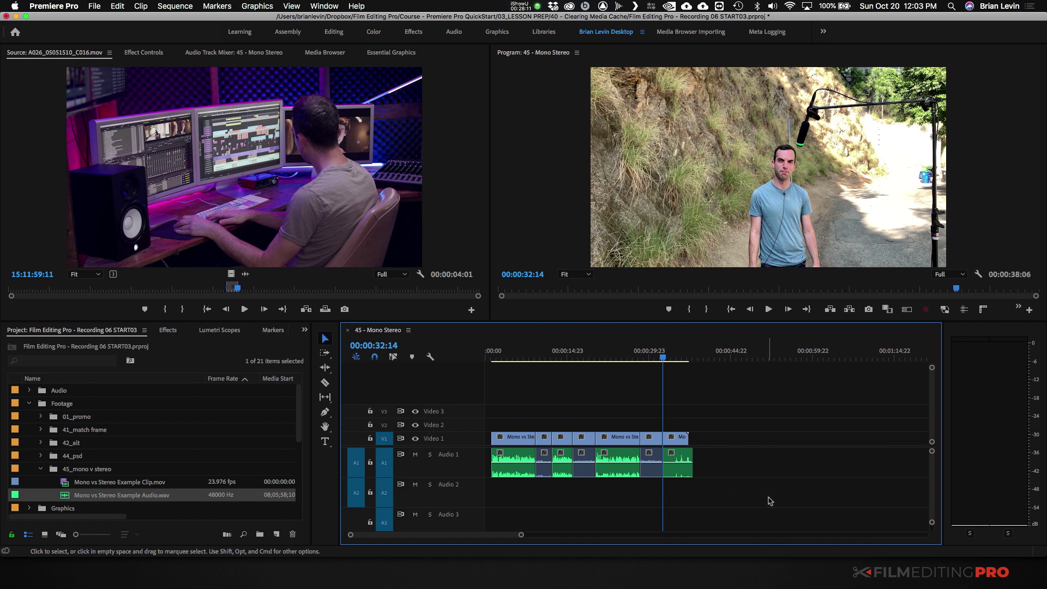
Review the Default Audio Tracks settings in the Timeline preferences, keeping them as they are
left_click(54, 6)
mouse_move(55, 36)
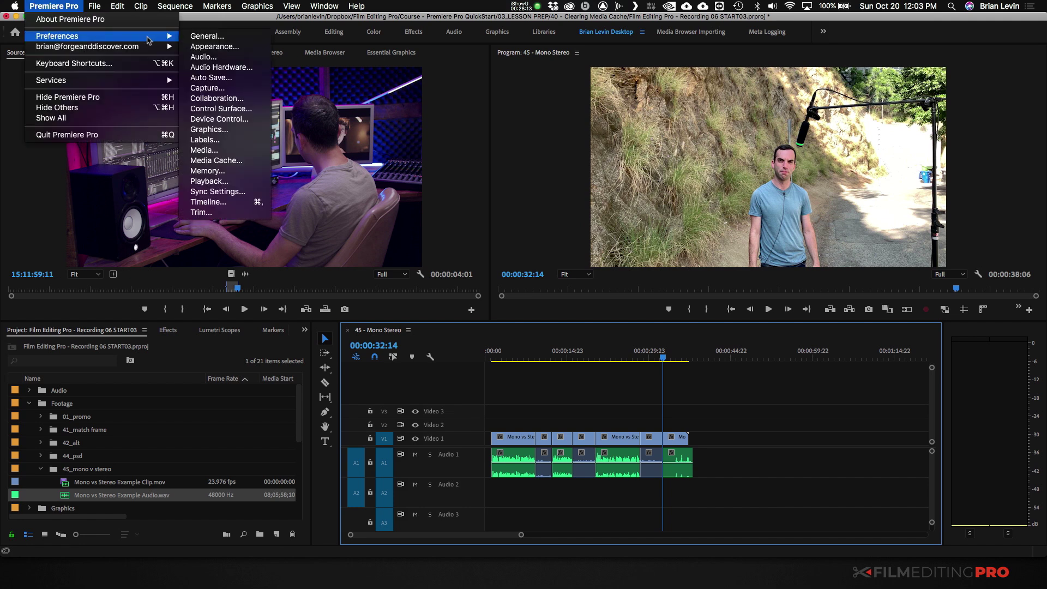
left_click(219, 203)
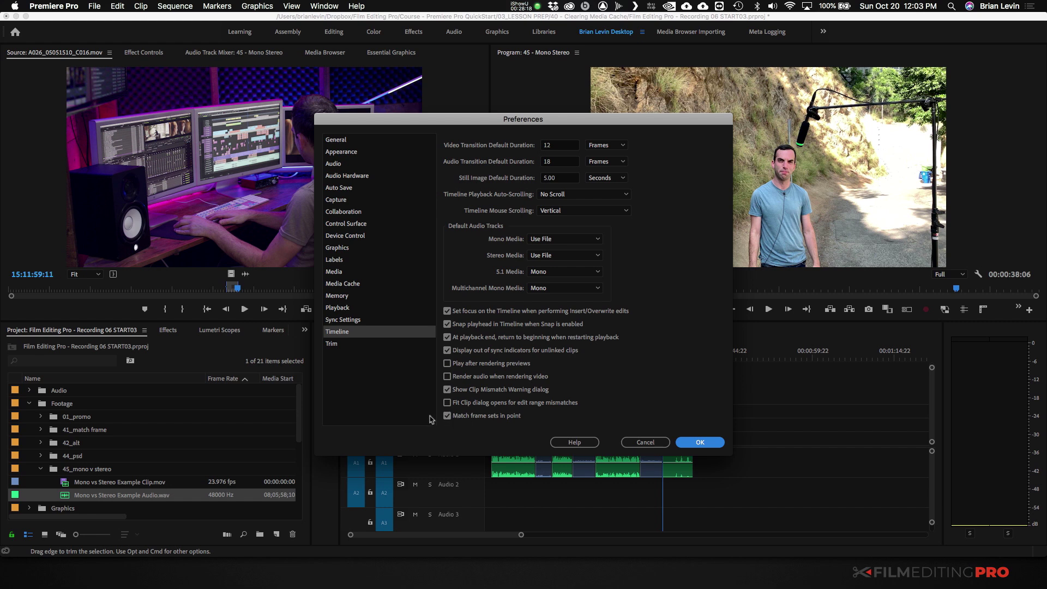
left_click(691, 441)
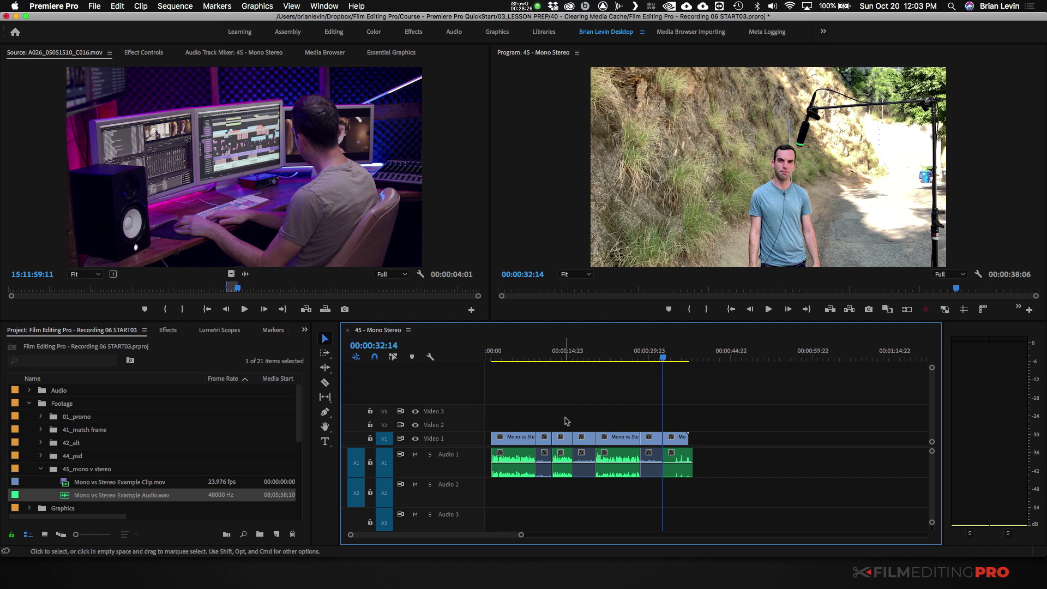
Return to the start of the edit at 00:00:01:06 and duplicate the first talking clip's audio onto Audio 2
left_click(499, 356)
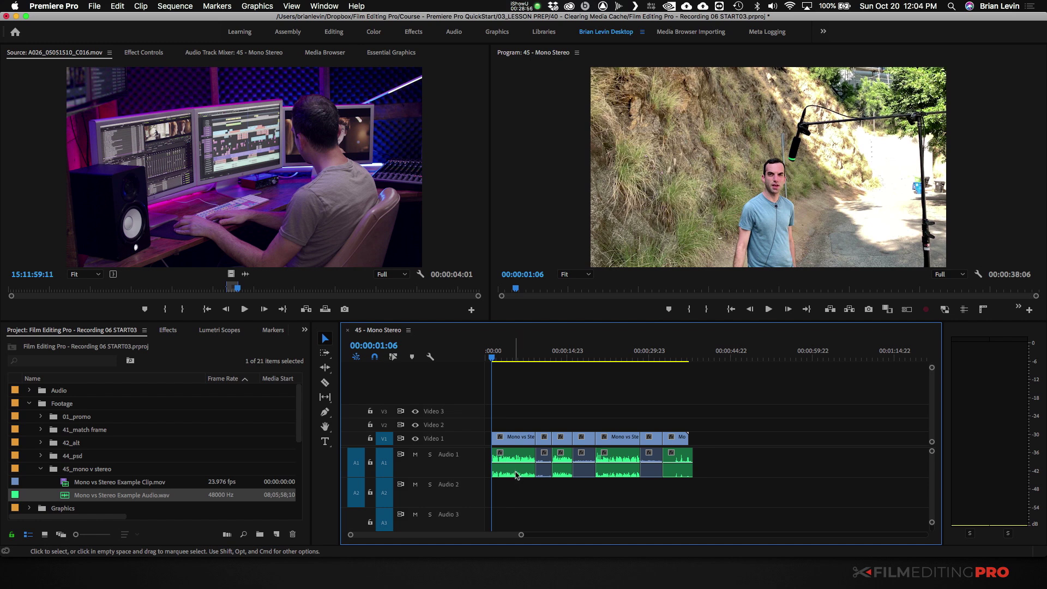
left_click_drag(516, 475, 516, 485)
key("backslash")
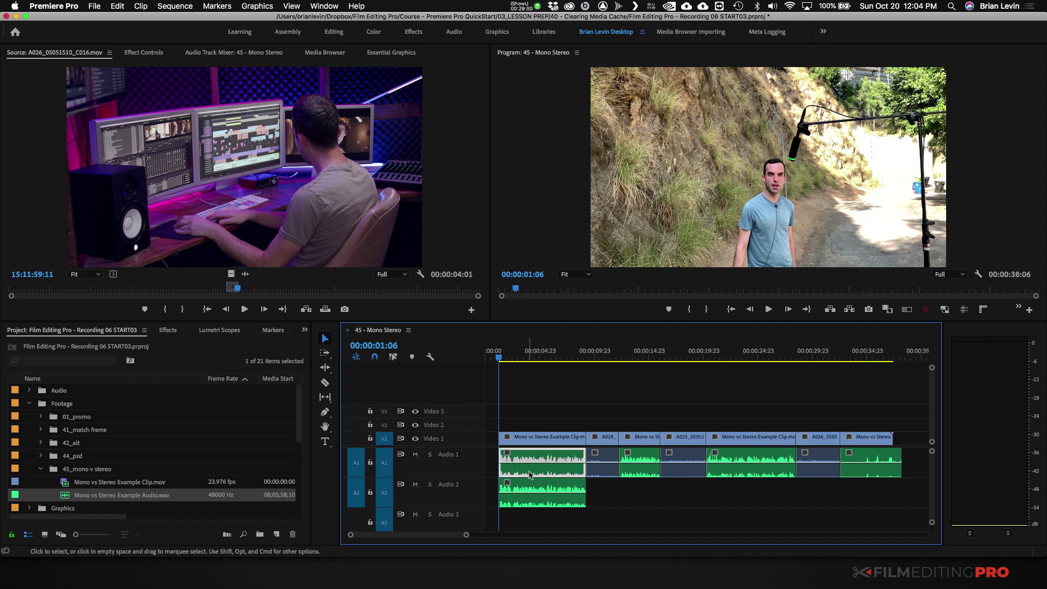
Apply Fill Left with Right to the first talking clip's audio on Audio 1 and Fill Right with Left to its Audio 2 copy
left_click(168, 331)
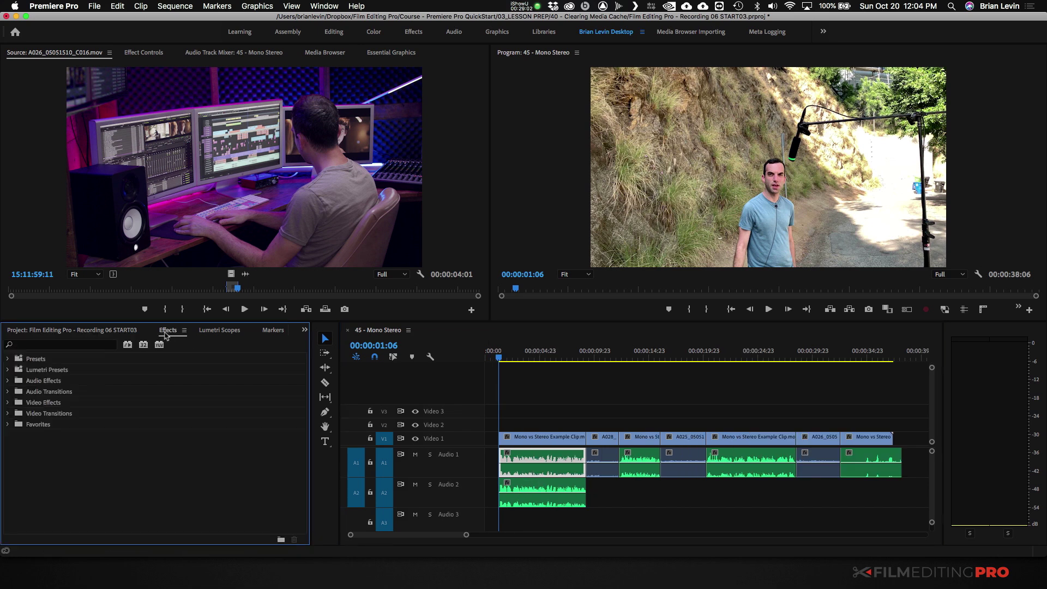
left_click(8, 381)
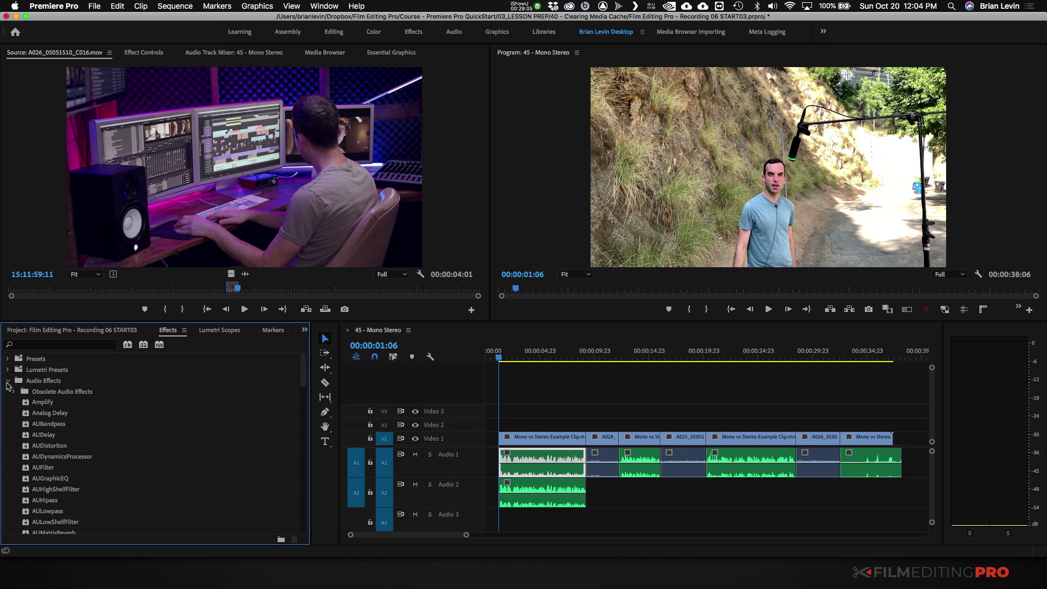
scroll(44, 409, "down", 5)
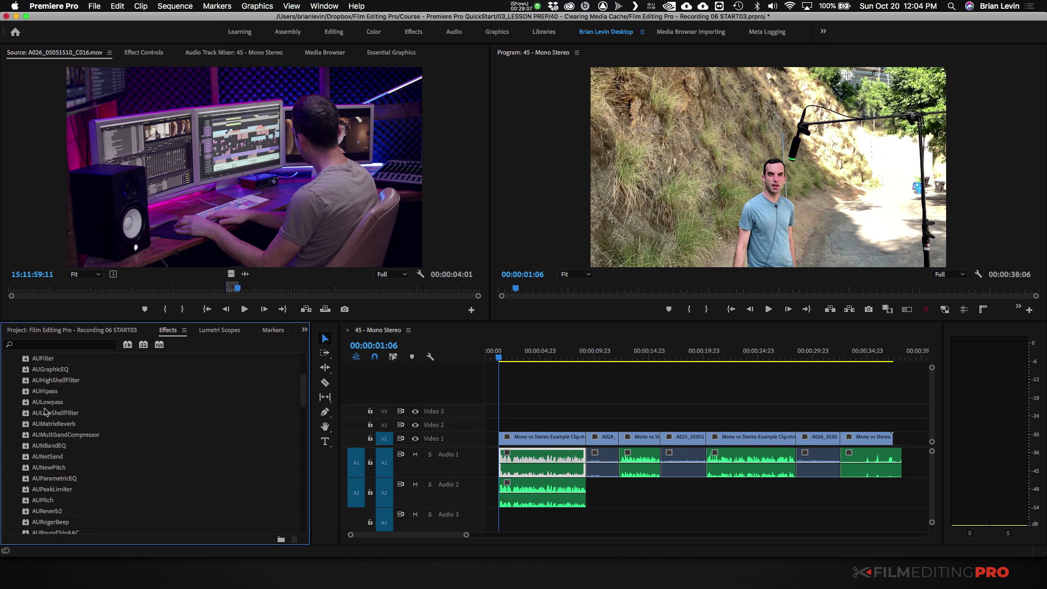
scroll(46, 420, "down", 4)
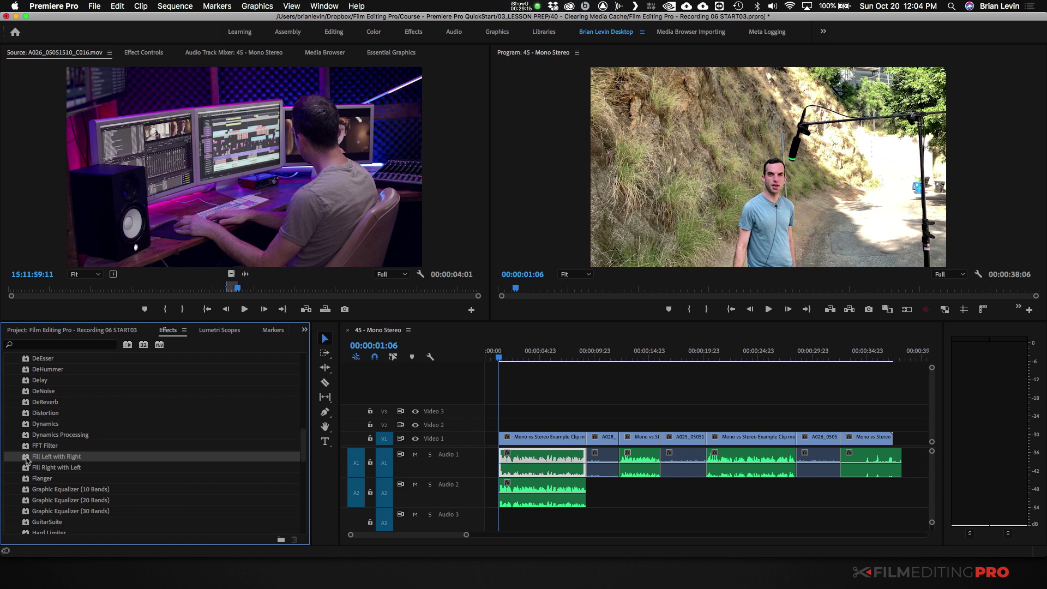
left_click_drag(27, 459, 546, 464)
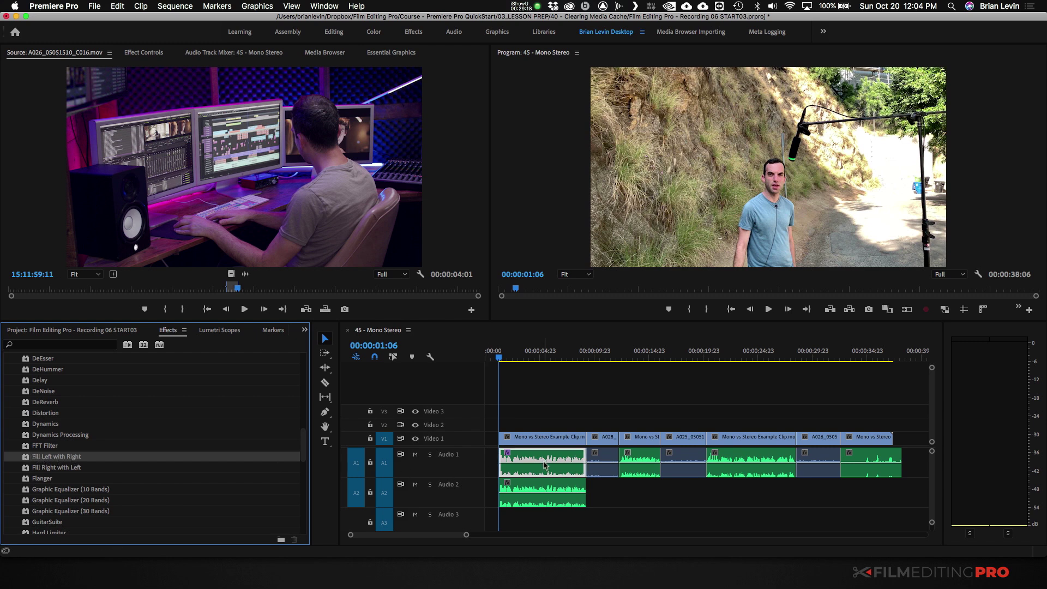
left_click(30, 469)
left_click_drag(27, 470, 526, 491)
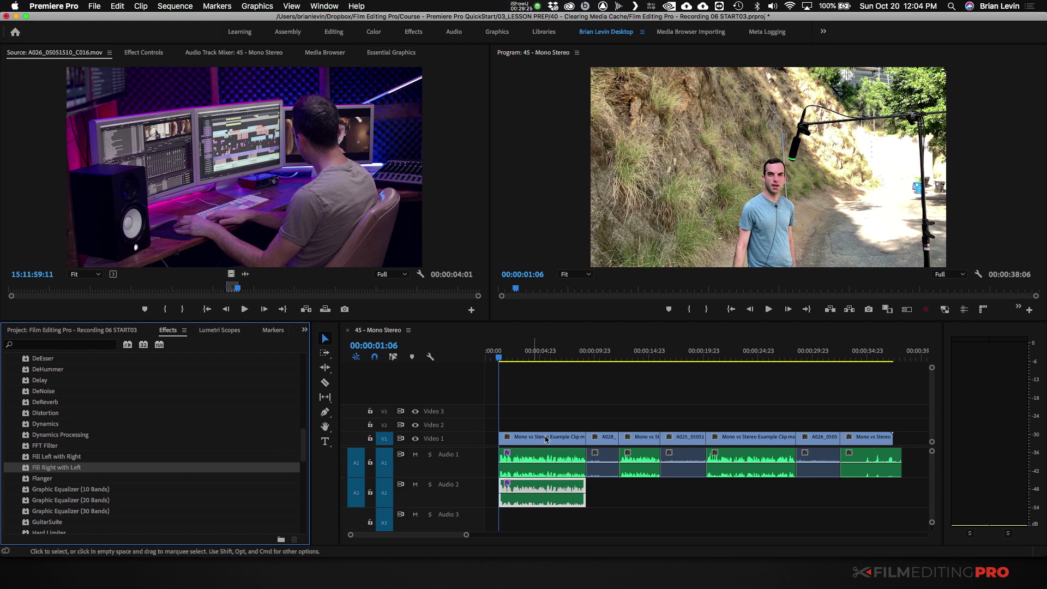
Play the sequence from 00:00:01:06 to about 00:00:08:18 to hear both filled audio tracks
left_click(542, 400)
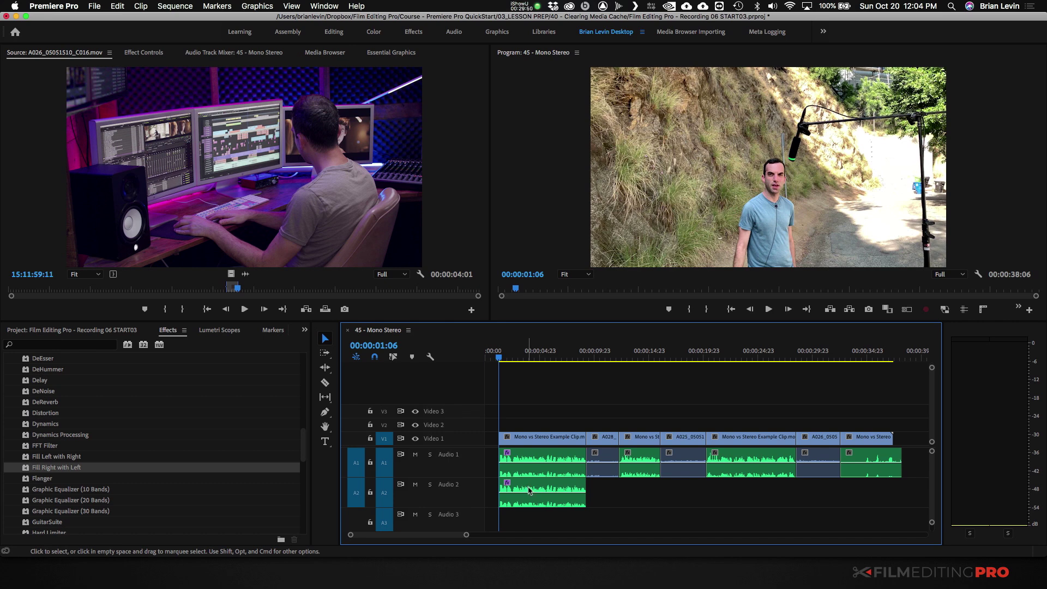
key("space")
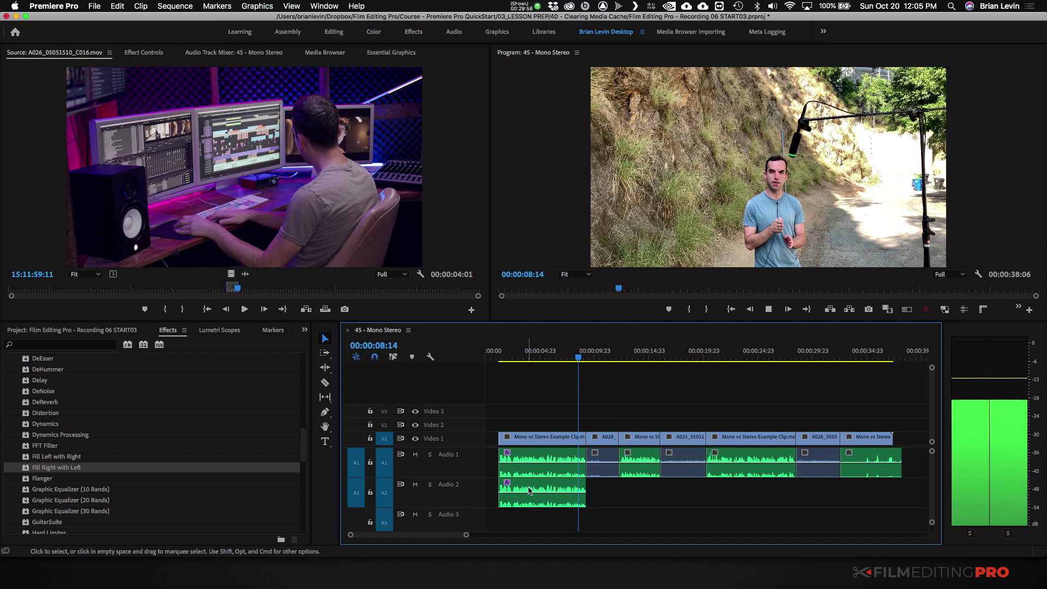
key("space")
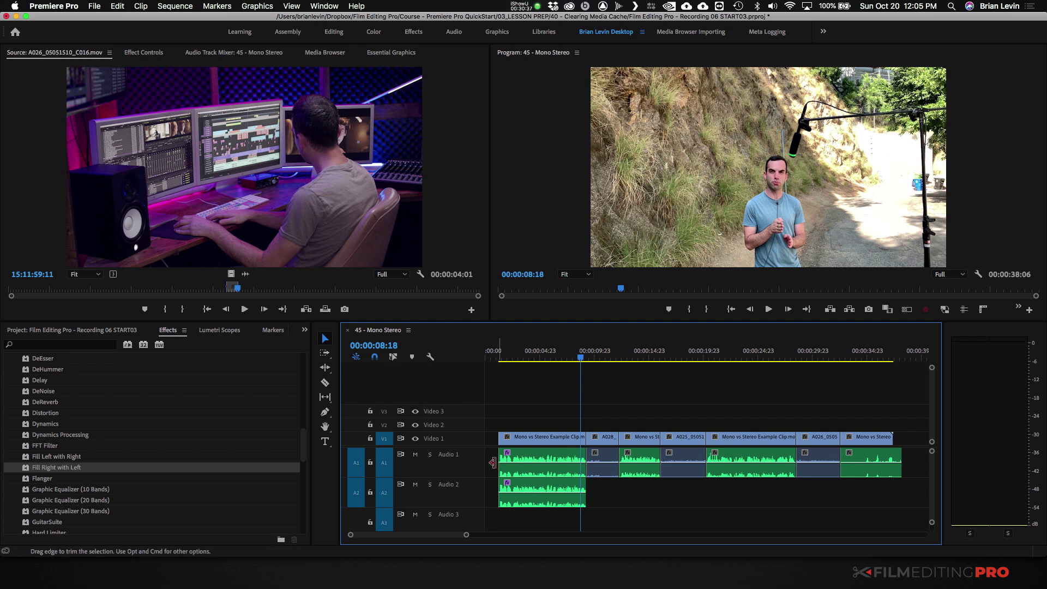
Remove only the two Fill effects from the first talking clip's Audio 1 and Audio 2 pieces, excluding Volume, Channel Volume and Panner
left_click(525, 499)
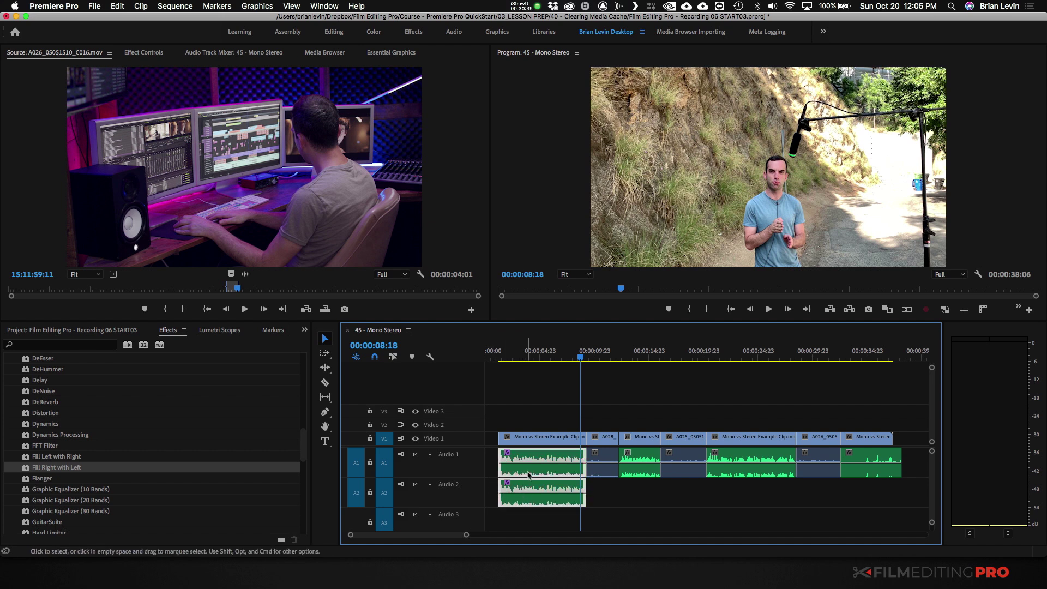
right_click(525, 500)
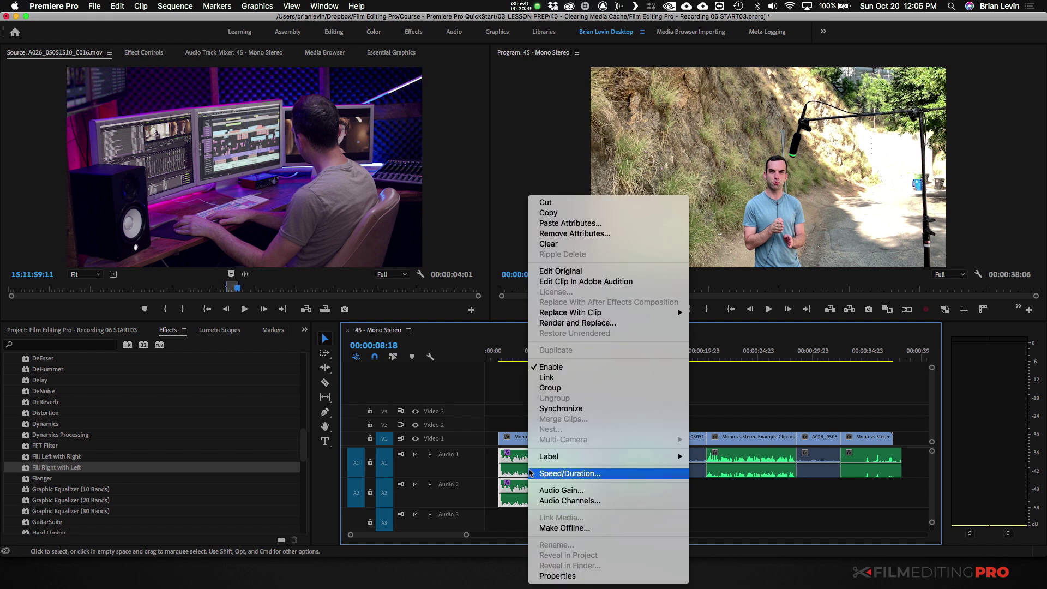
left_click(562, 234)
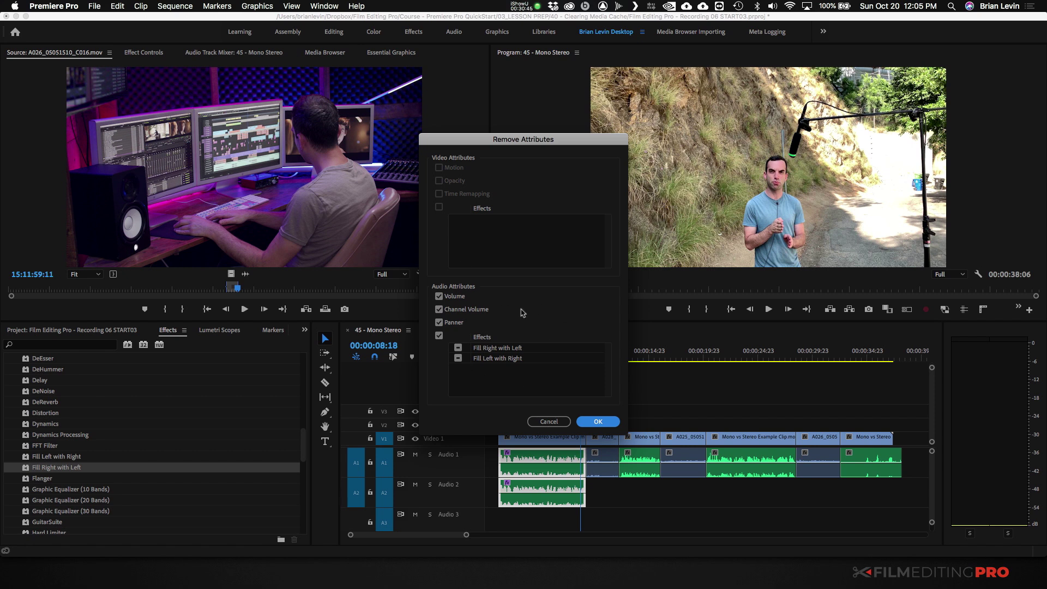
left_click(440, 298)
left_click(440, 310)
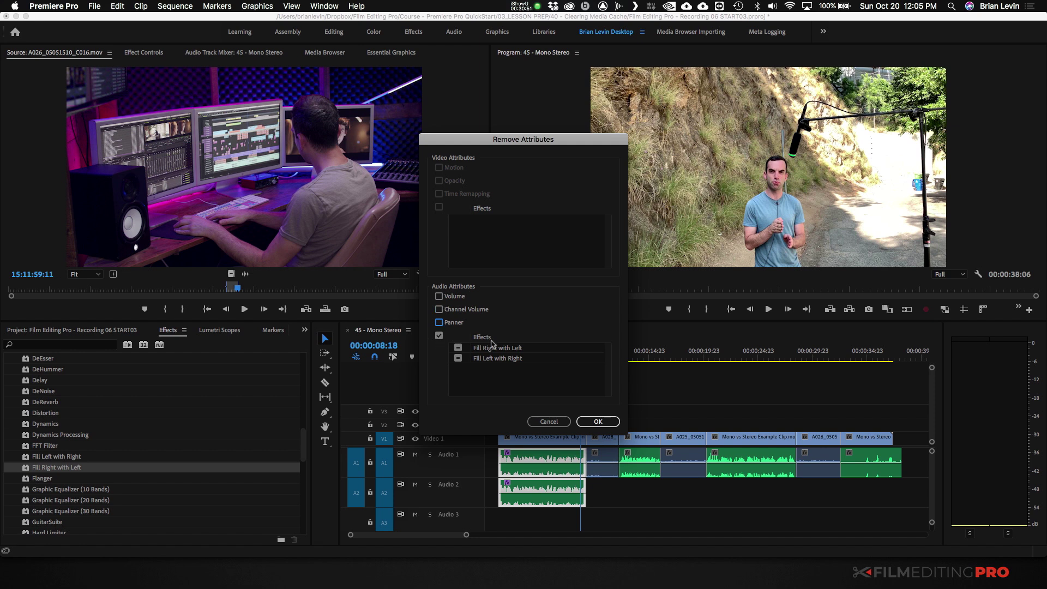
left_click(598, 421)
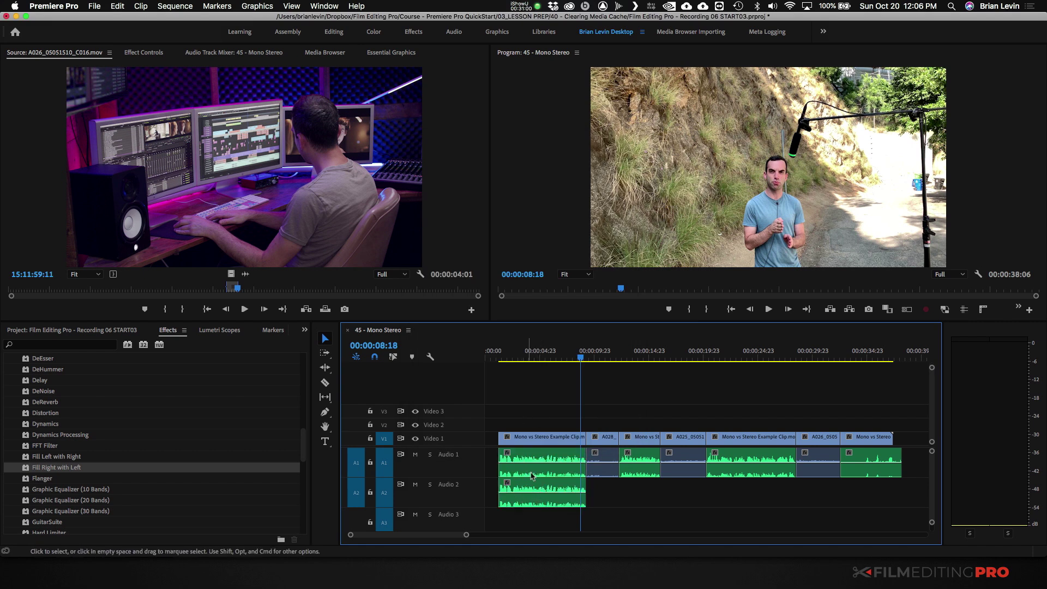
Turn off the right source channel in the audio channel mapping of the first talking clip on Audio 1
right_click(532, 475)
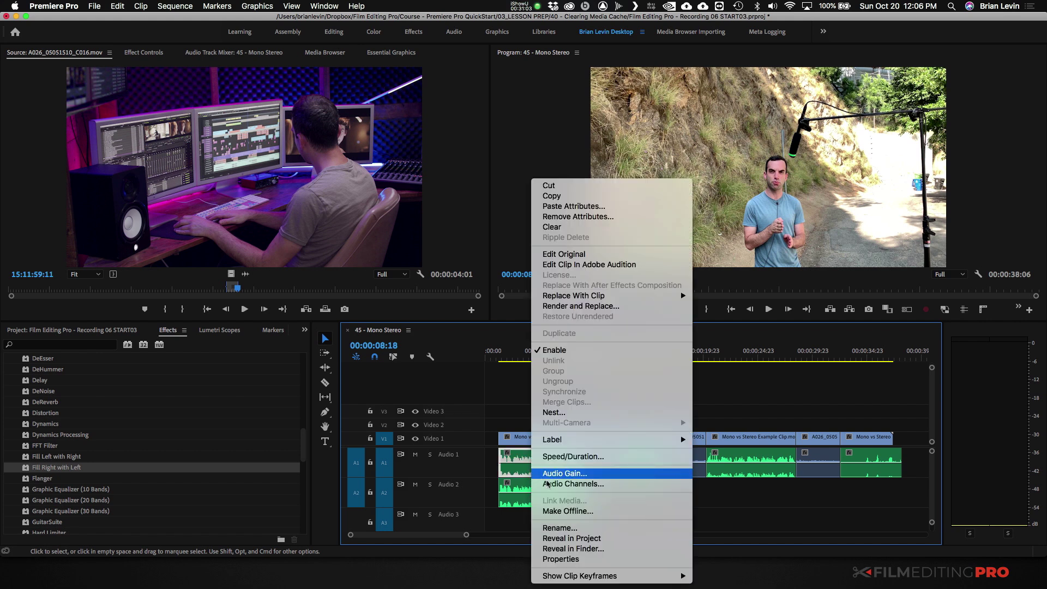
left_click(563, 486)
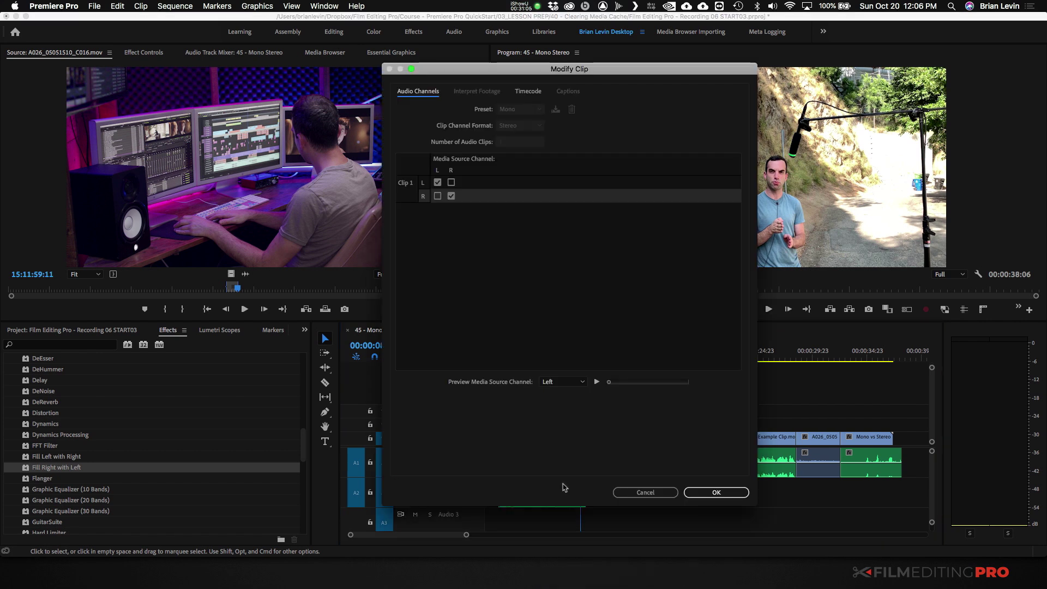
left_click(452, 196)
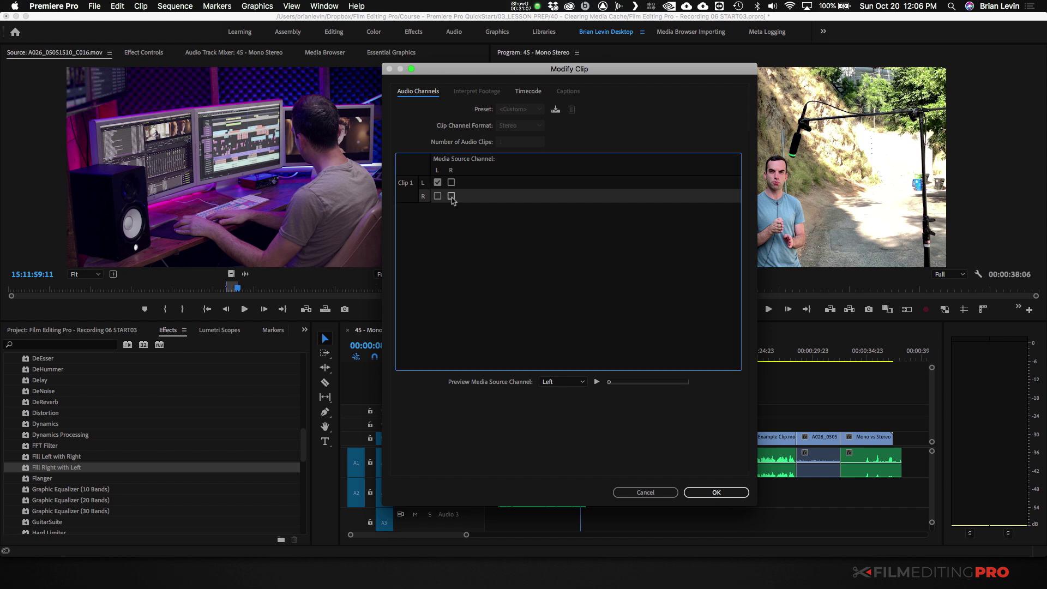
left_click(702, 492)
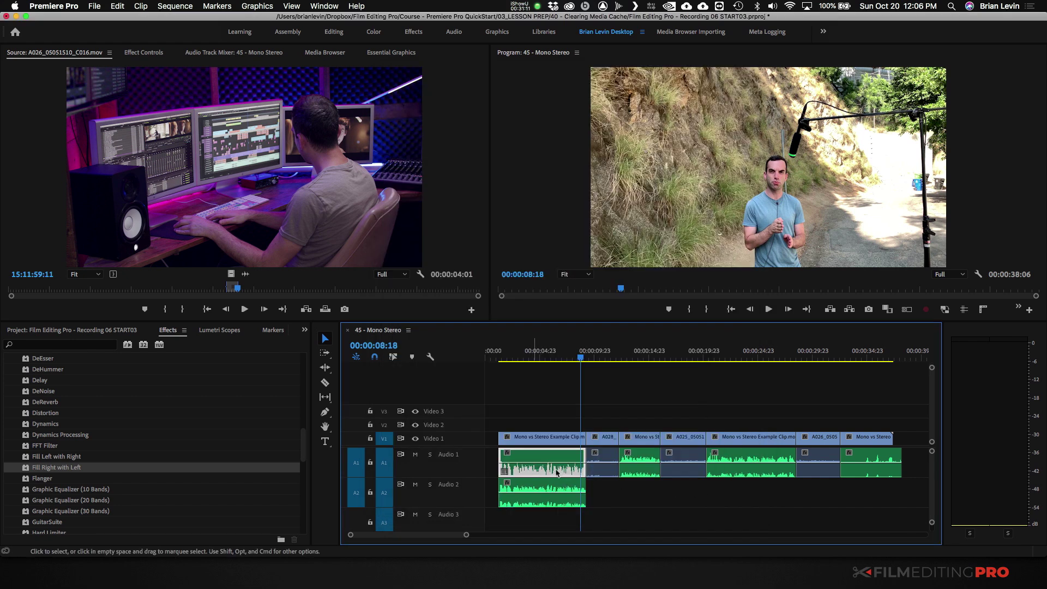
Turn off the left source channel in the audio channel mapping of the first clip's copy on Audio 2
right_click(540, 489)
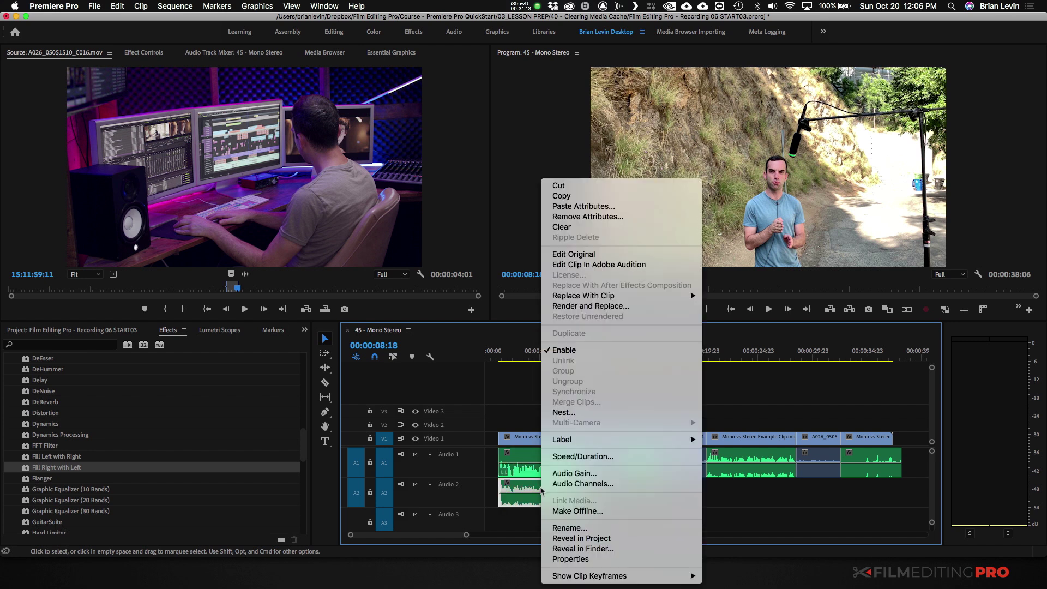
left_click(577, 487)
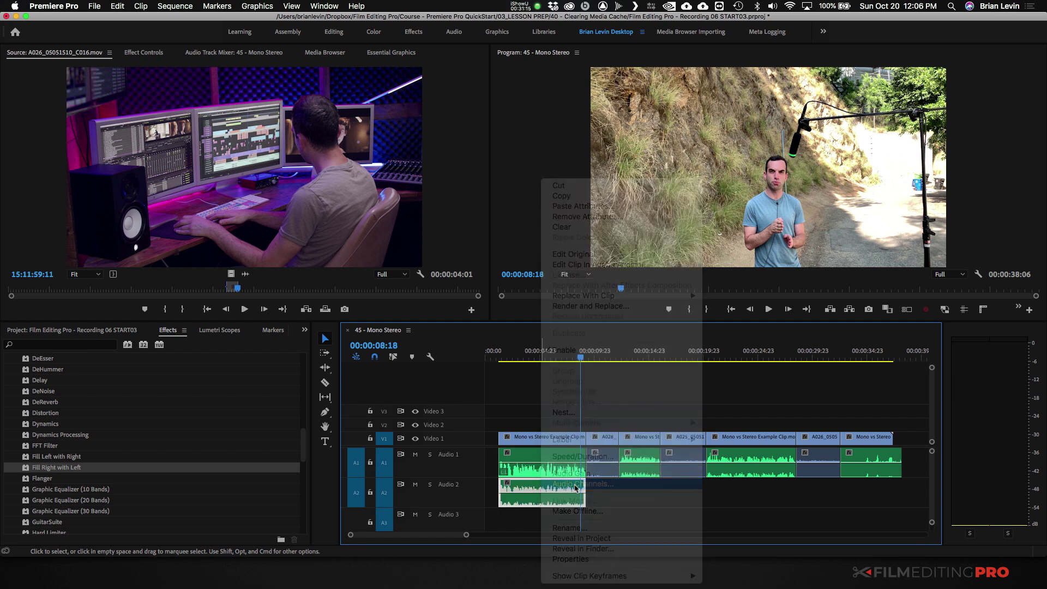
left_click(436, 182)
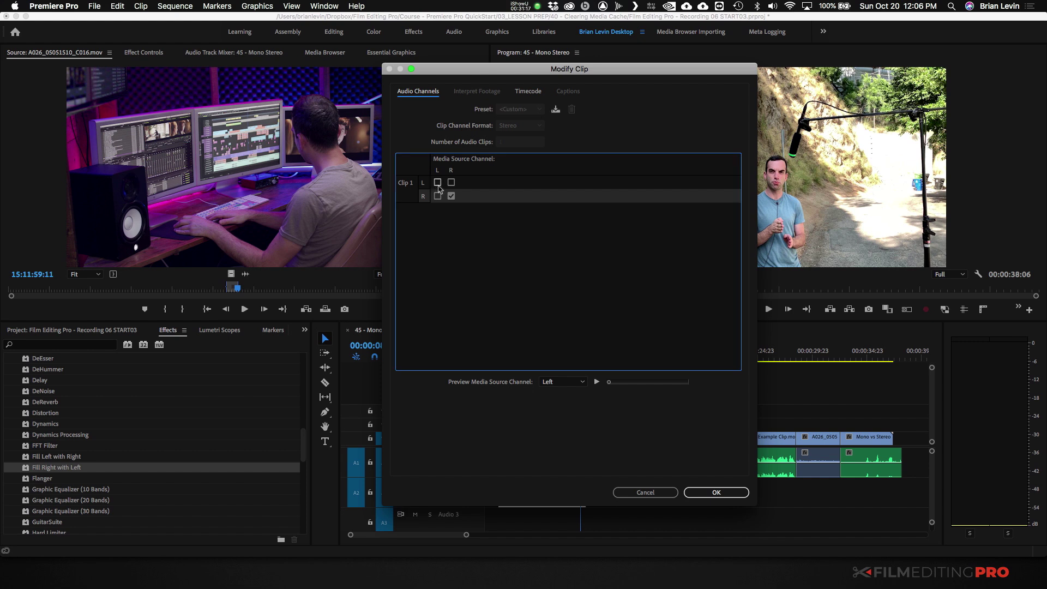
left_click(707, 492)
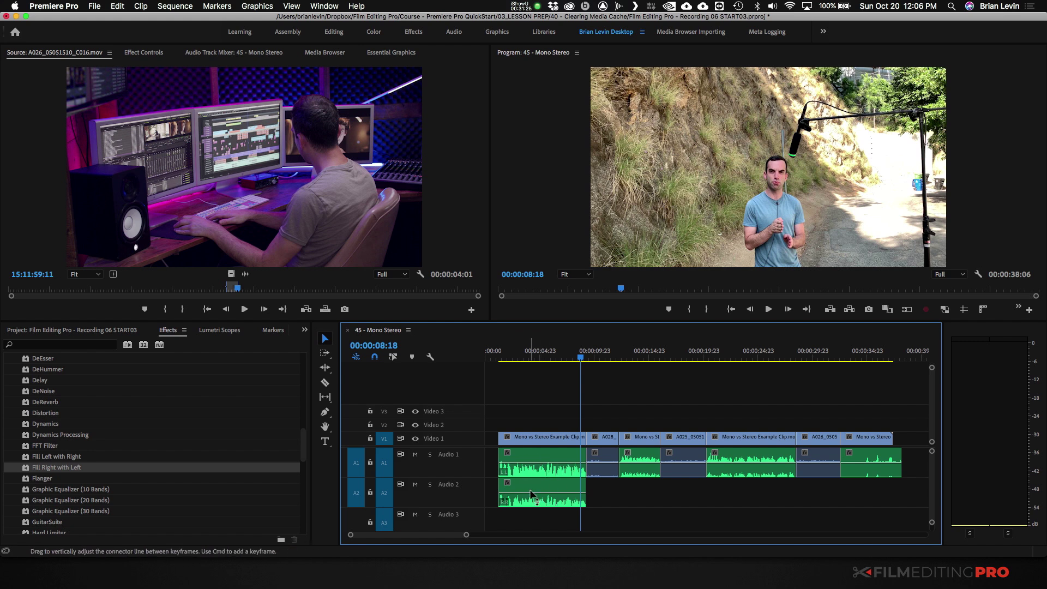
Duplicate the other three talking clips' audio onto Audio 2 and inspect the copies' shared audio channel mapping without changing it
left_click_drag(639, 462, 639, 494)
left_click_drag(730, 475, 734, 491)
left_click_drag(870, 463, 869, 484)
left_click_drag(592, 489, 903, 510)
right_click(642, 491)
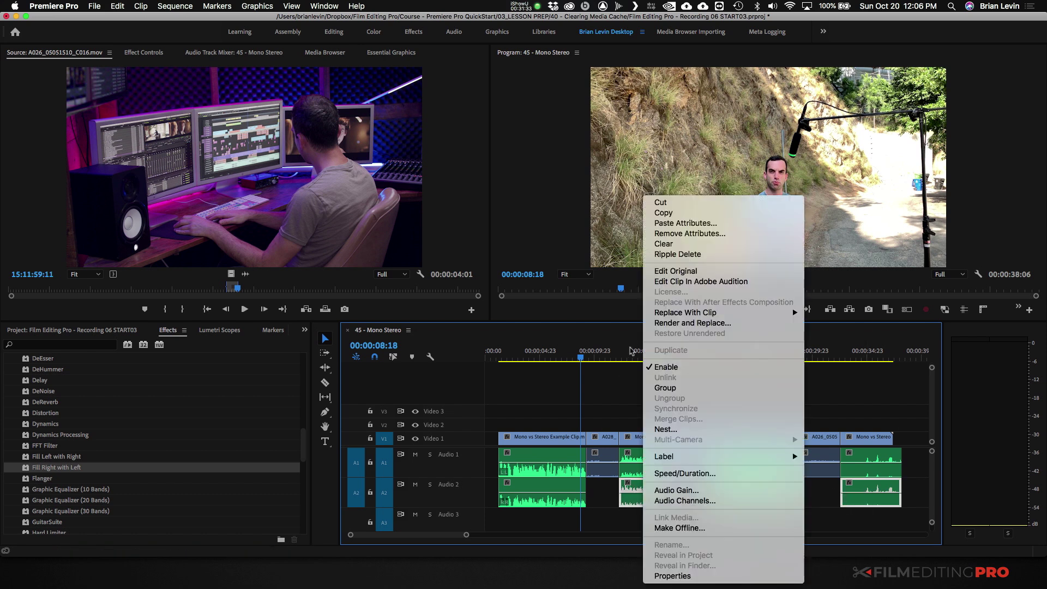
left_click(688, 501)
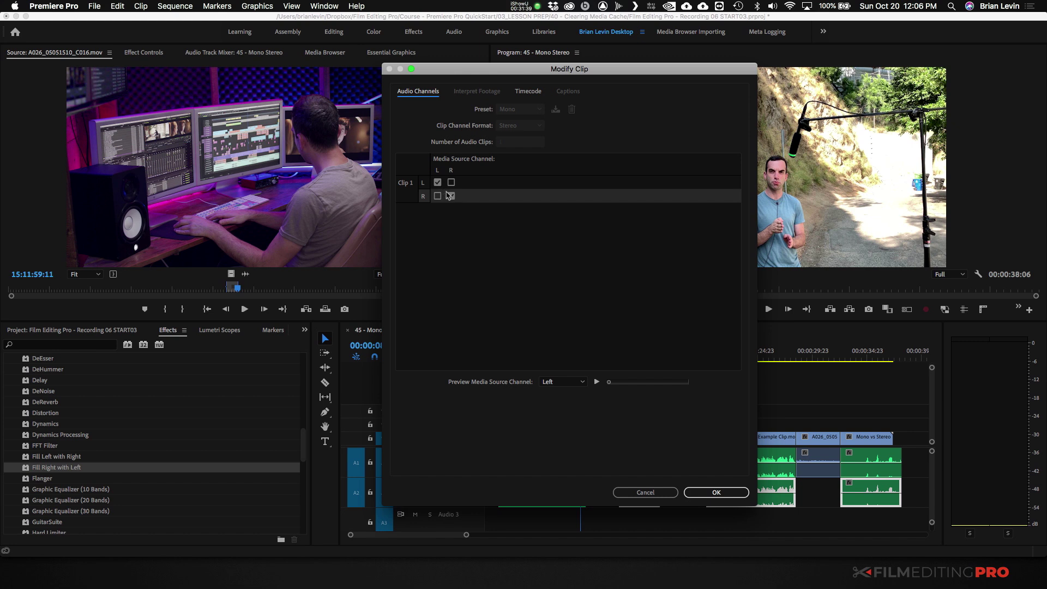
left_click(644, 493)
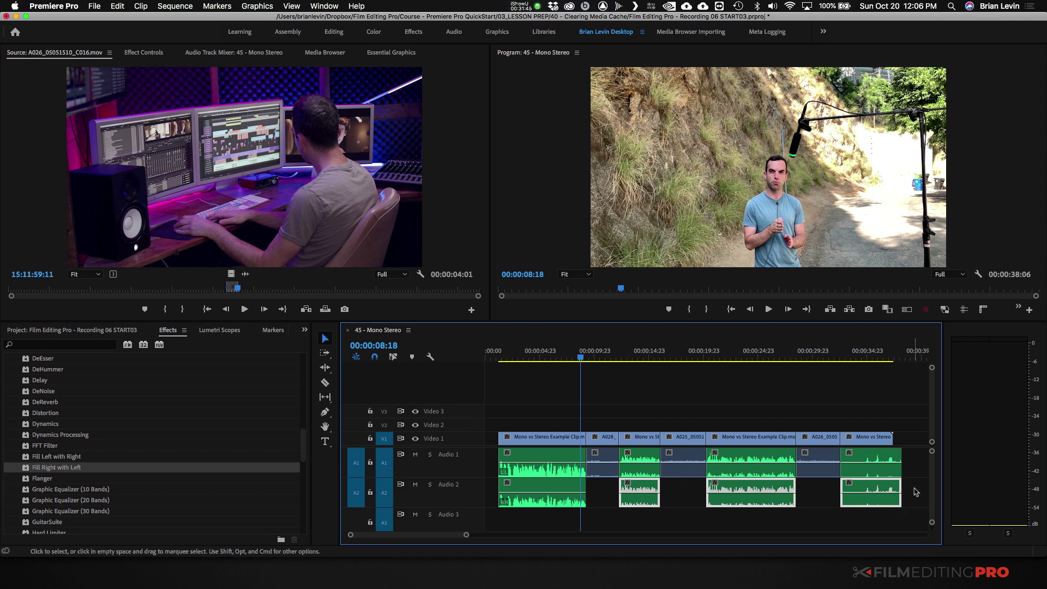
Undo the channel remapping, Fill effects and all audio copies on Audio 2
key("super+z")
key("super+z")
key("super+z")
key("super+z")
key("super+z")
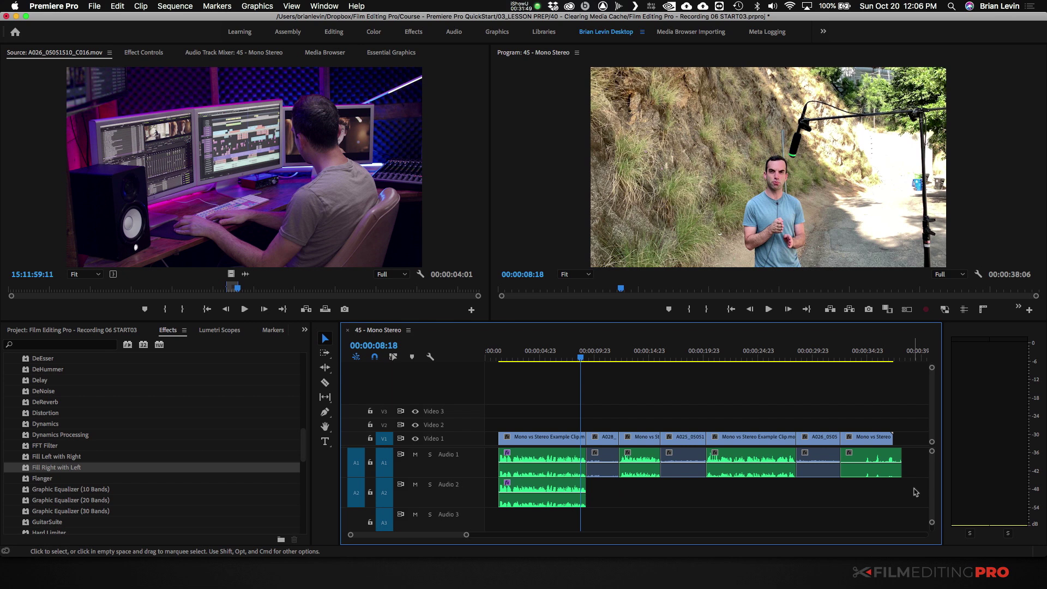
key("super+z")
key("super+z")
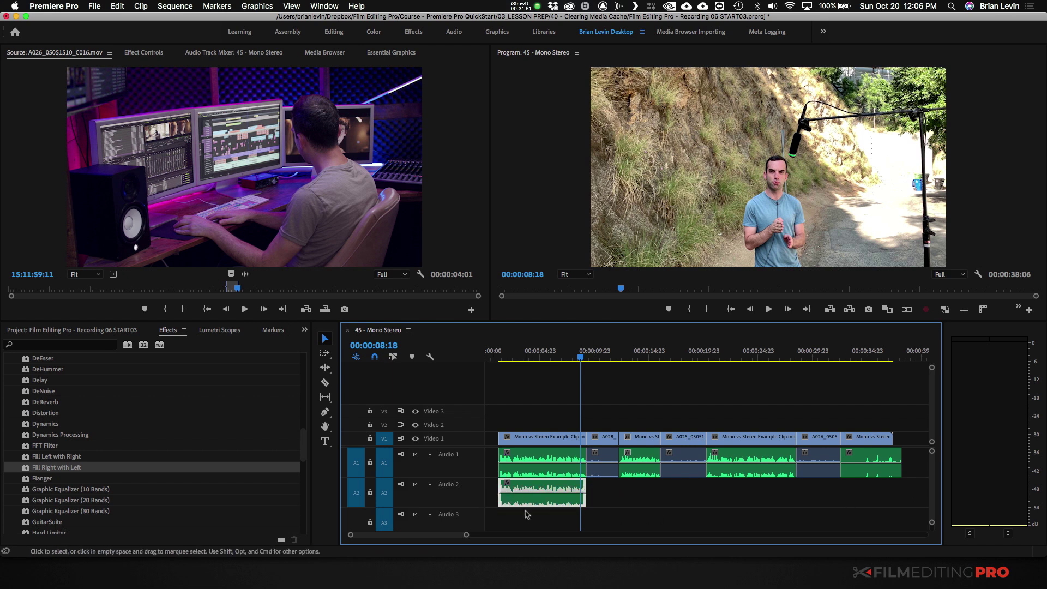
Match the first talking clip's audio to its source and overwrite it with separate mono channels on Audio 1 and Audio 2
key("Up")
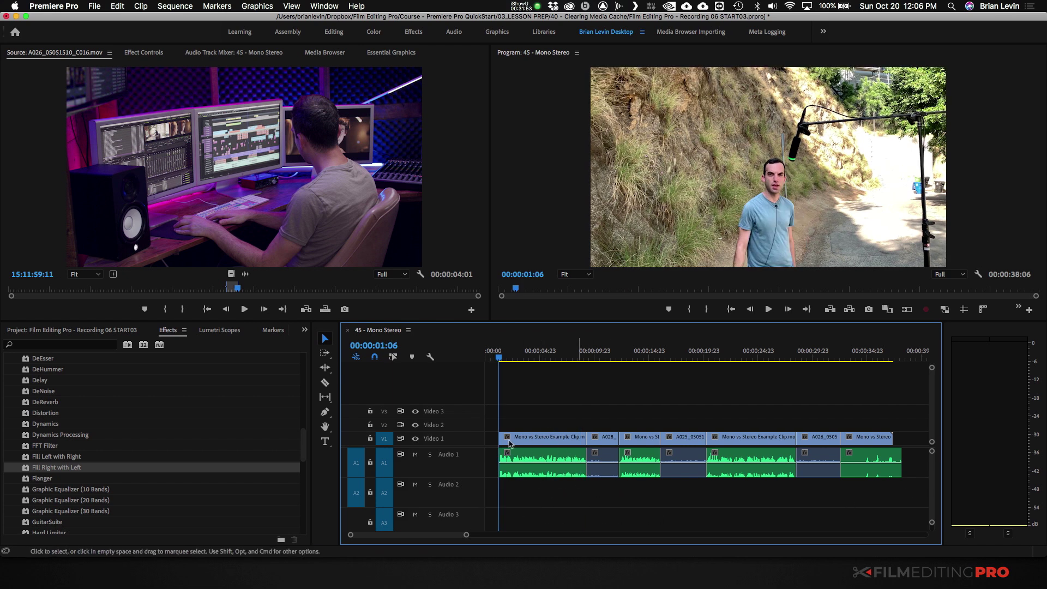
left_click(533, 457)
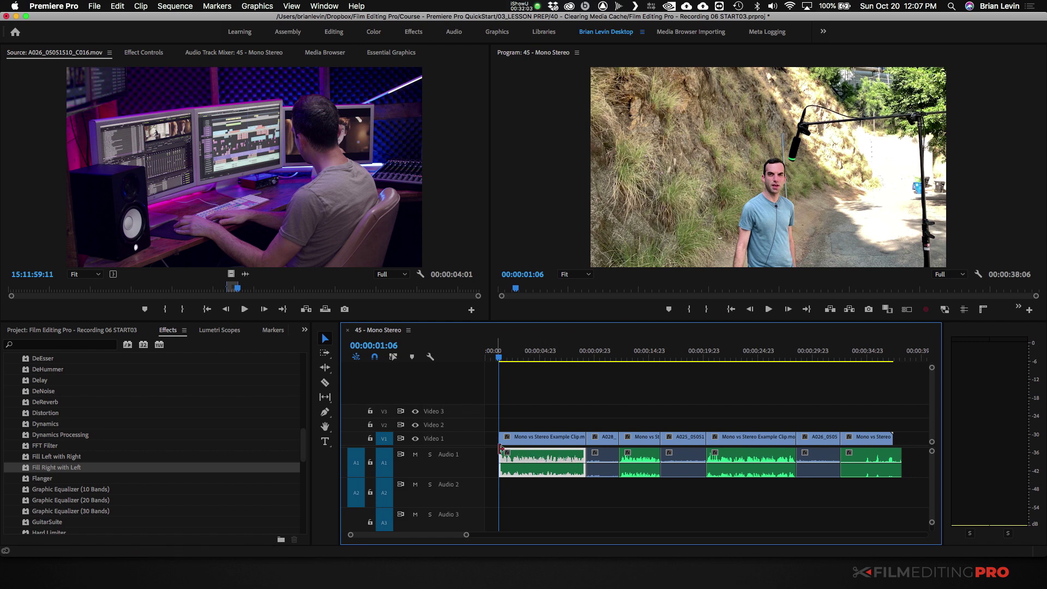
double_click(496, 476)
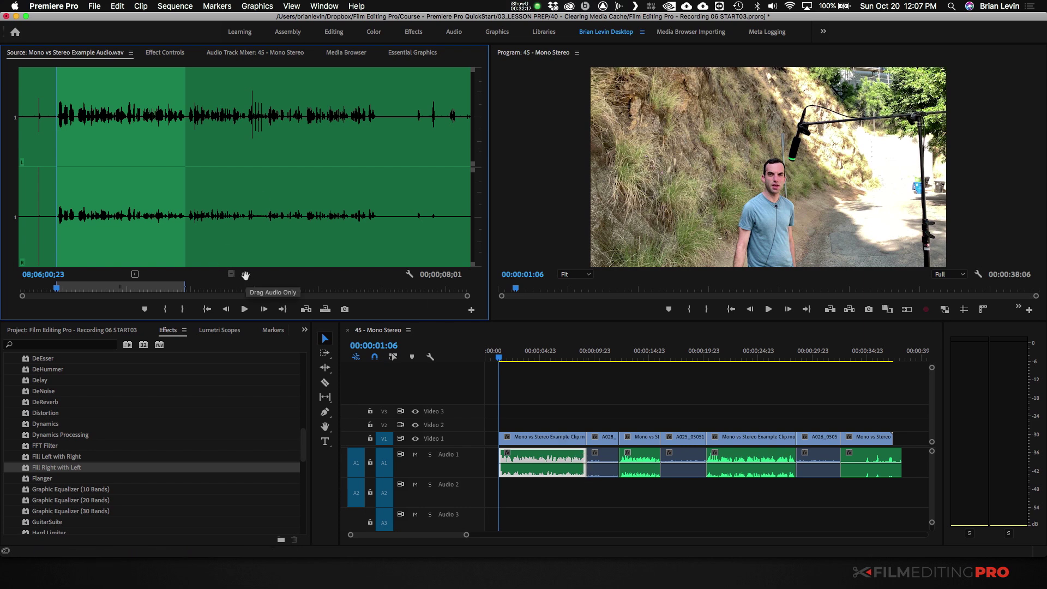
left_click_drag(245, 274, 501, 464)
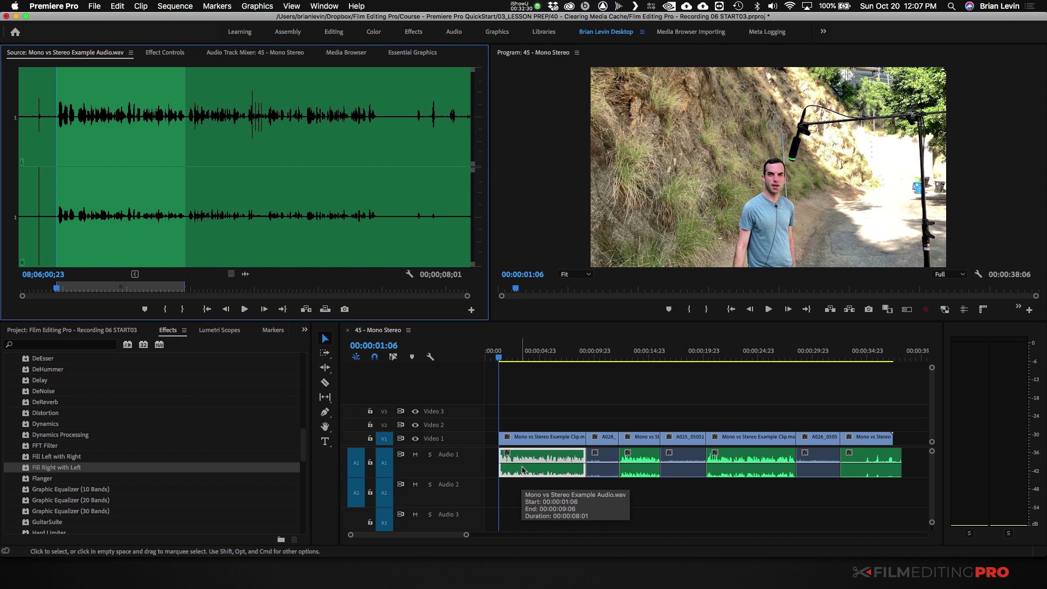
key(".")
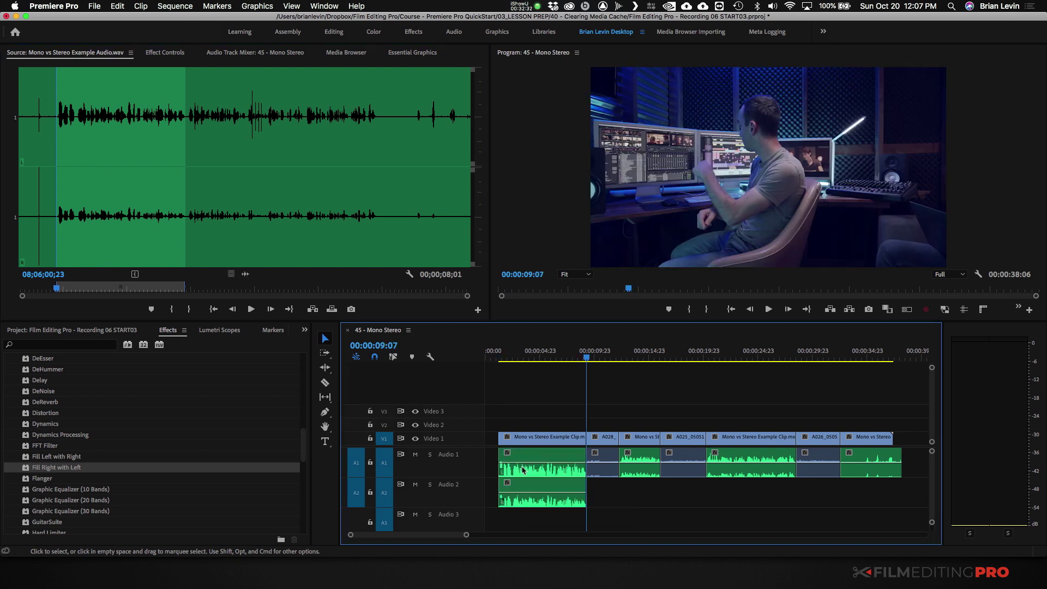
Overwrite the second talking clip's audio with the matching source range as mono channels on Audio 1 and Audio 2
left_click(607, 455)
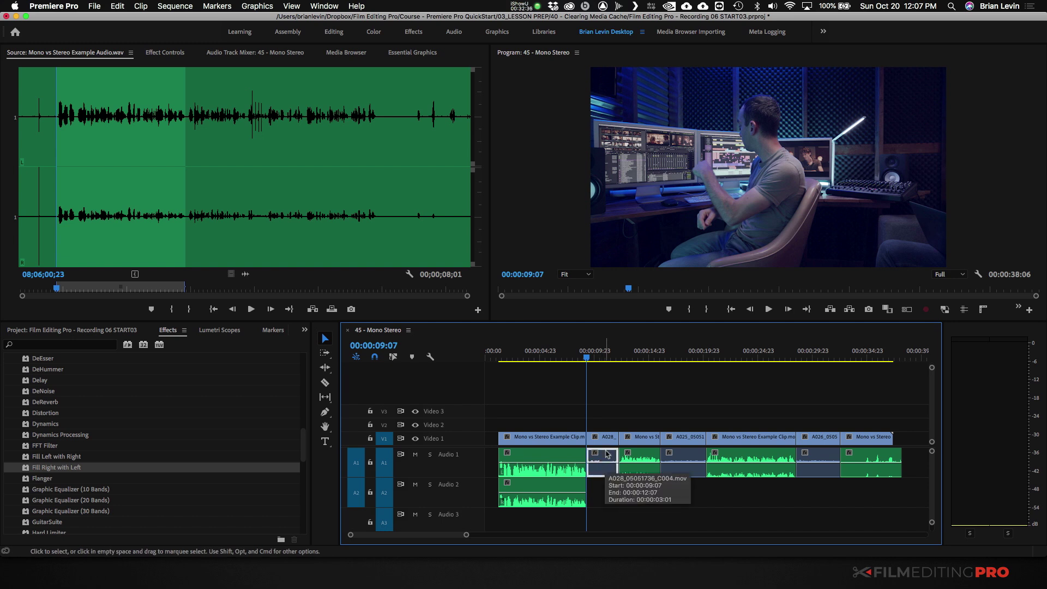
key("Down")
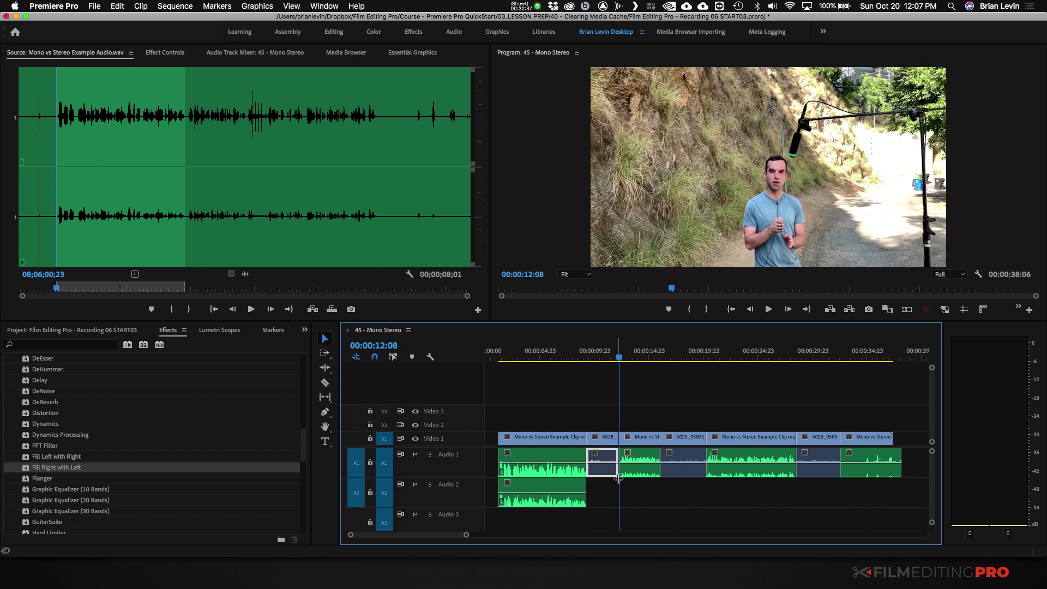
left_click(637, 457)
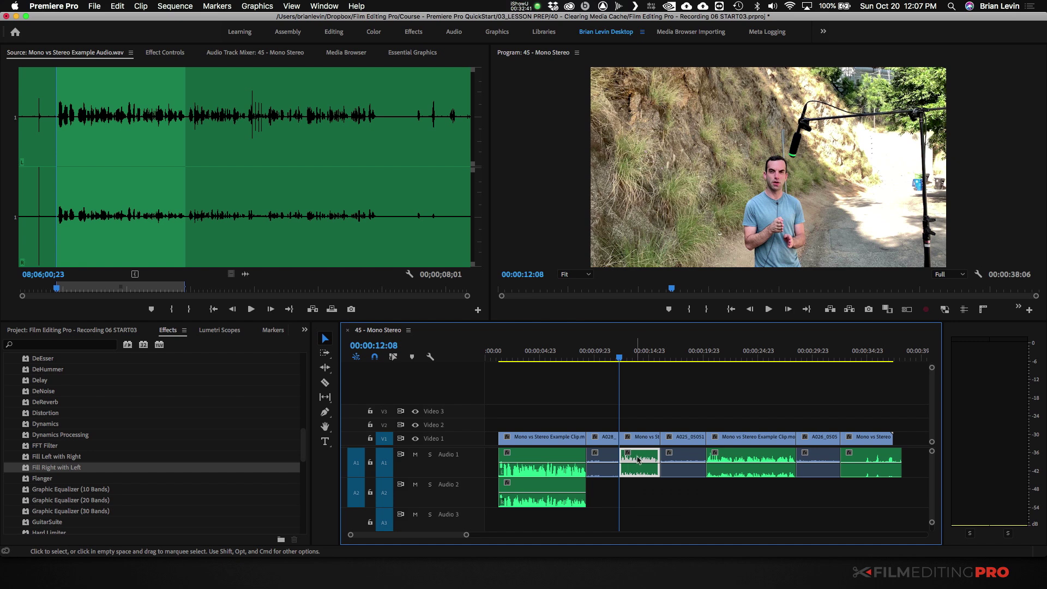
key("f")
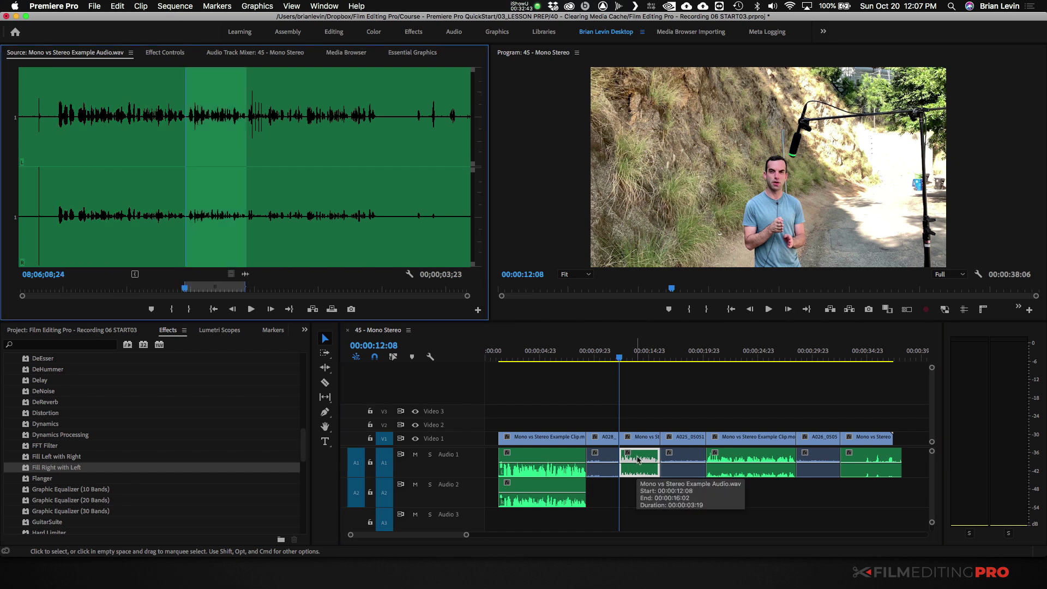
key("period")
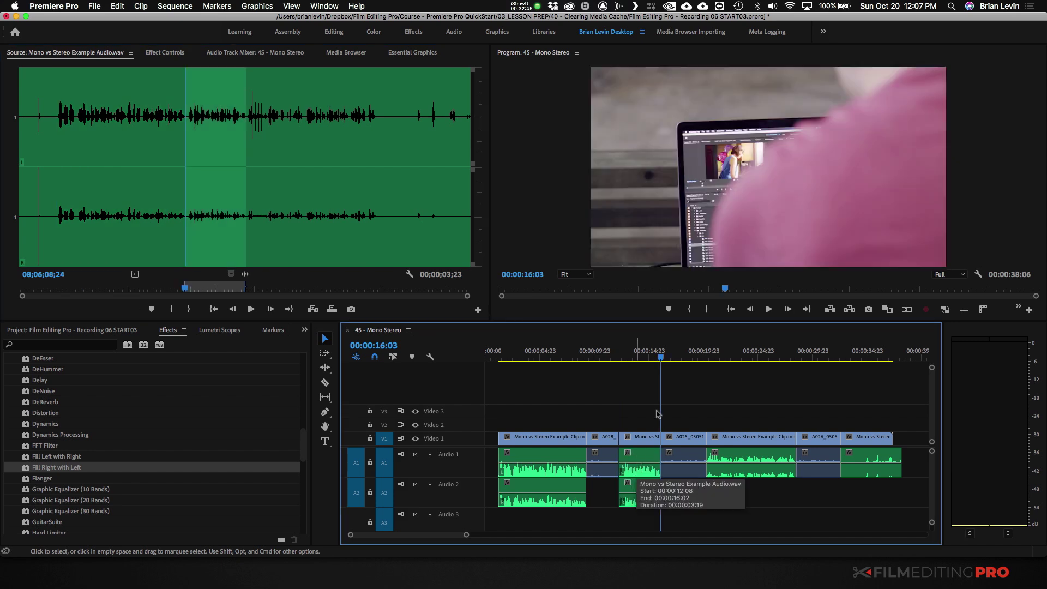
Replace the third talking clip's audio with its matched mono source channels on Audio 1 and Audio 2
key("Down")
left_click(736, 460)
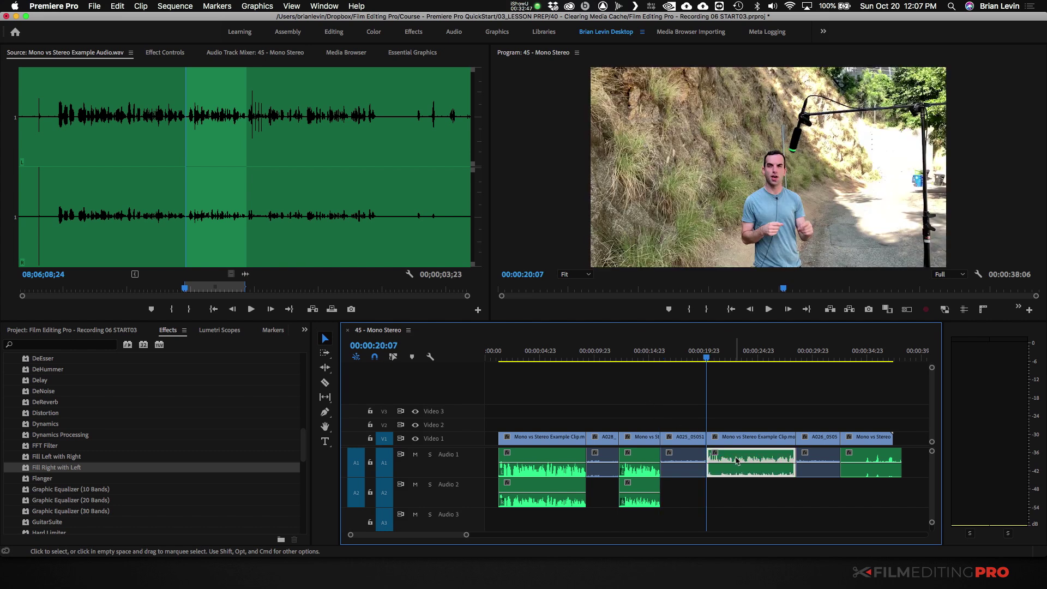
key("f")
key("period")
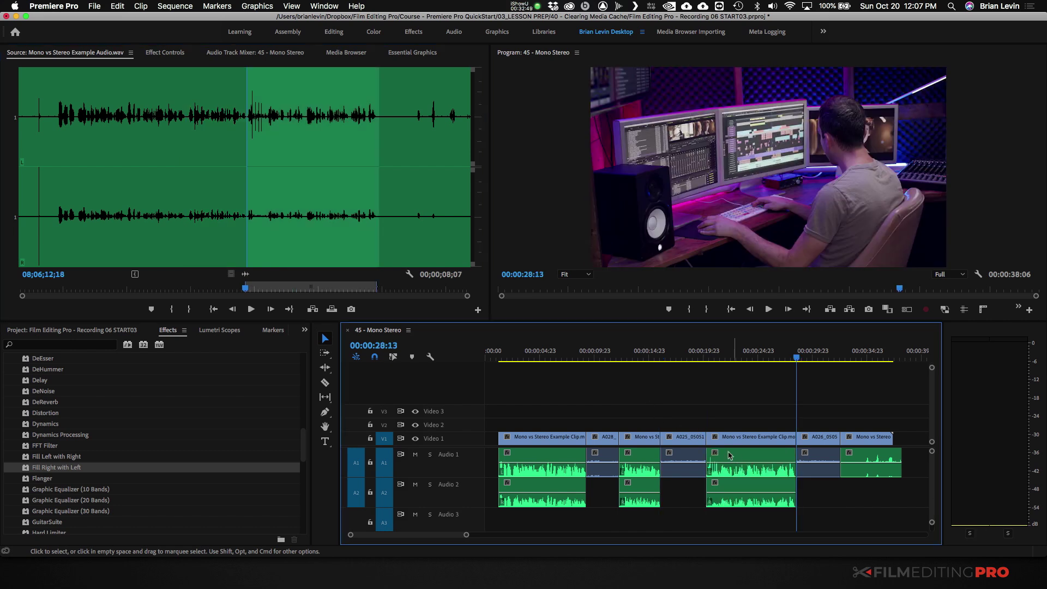
Replace the last talking clip's audio with its matched mono source channels on Audio 1 and Audio 2
key("Down")
left_click(858, 460)
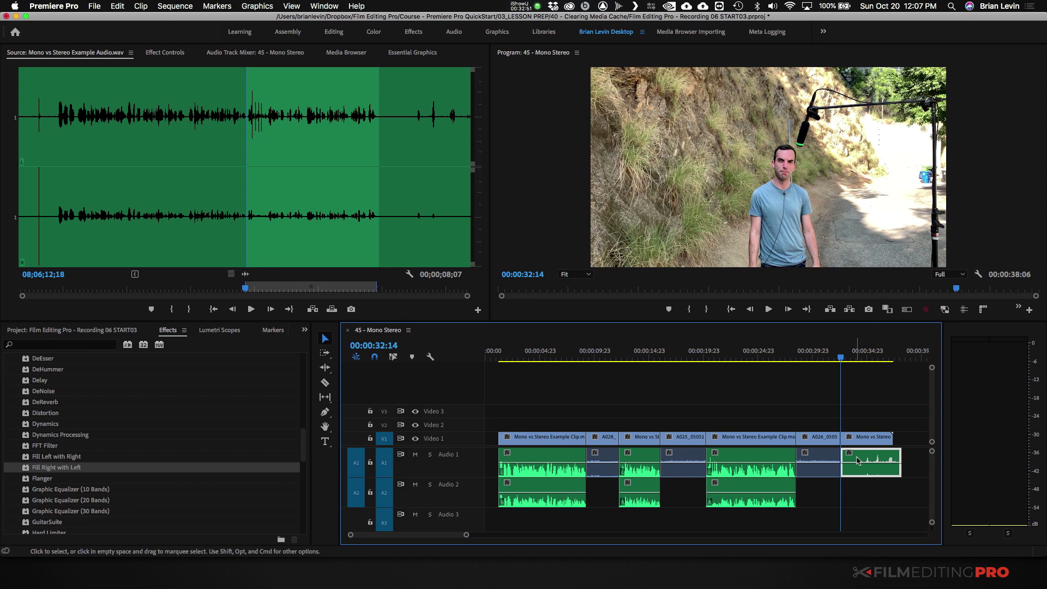
key("f")
key("period")
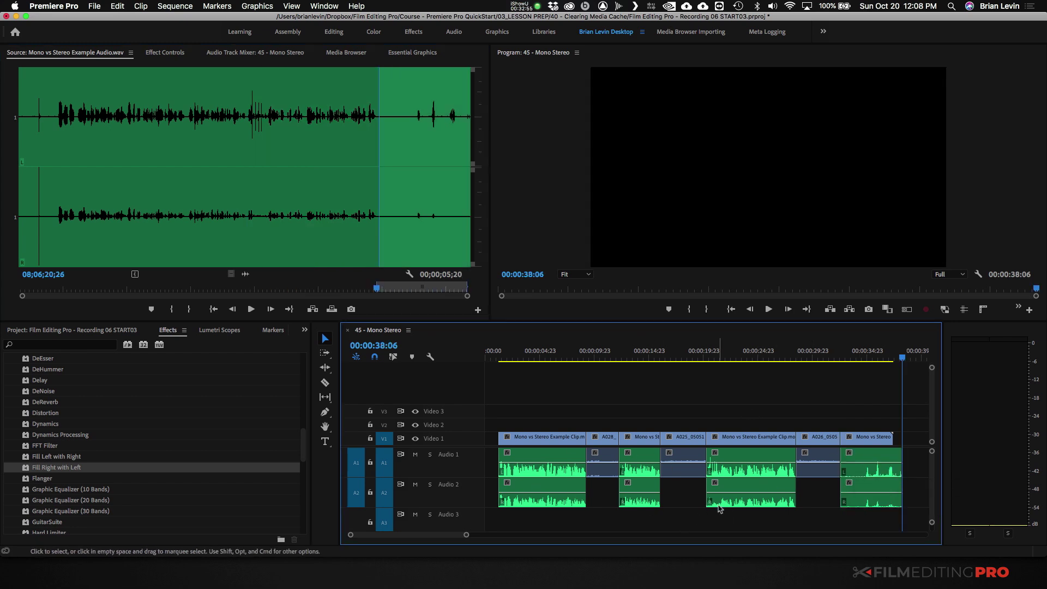
key("minus")
key("minus")
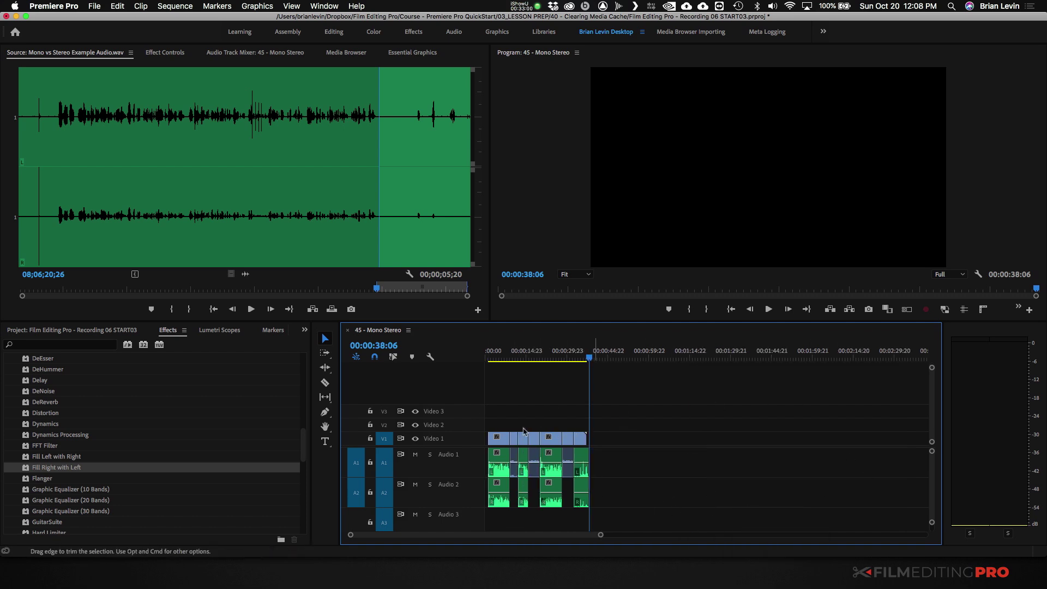
Set the default audio tracks for stereo media to Mono in the Timeline preferences
key("super+comma")
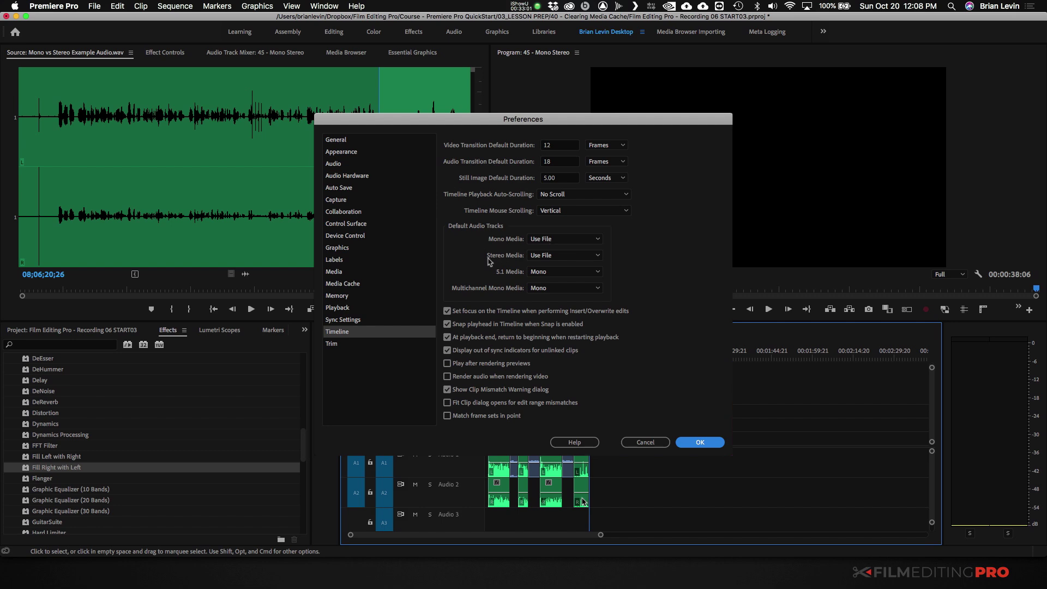
left_click(543, 258)
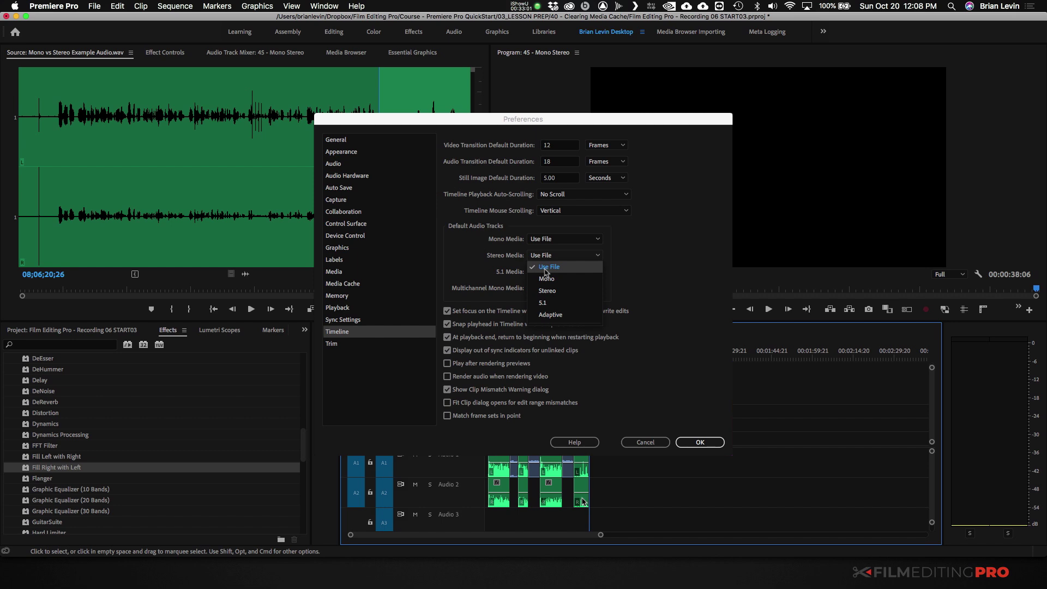
left_click(547, 281)
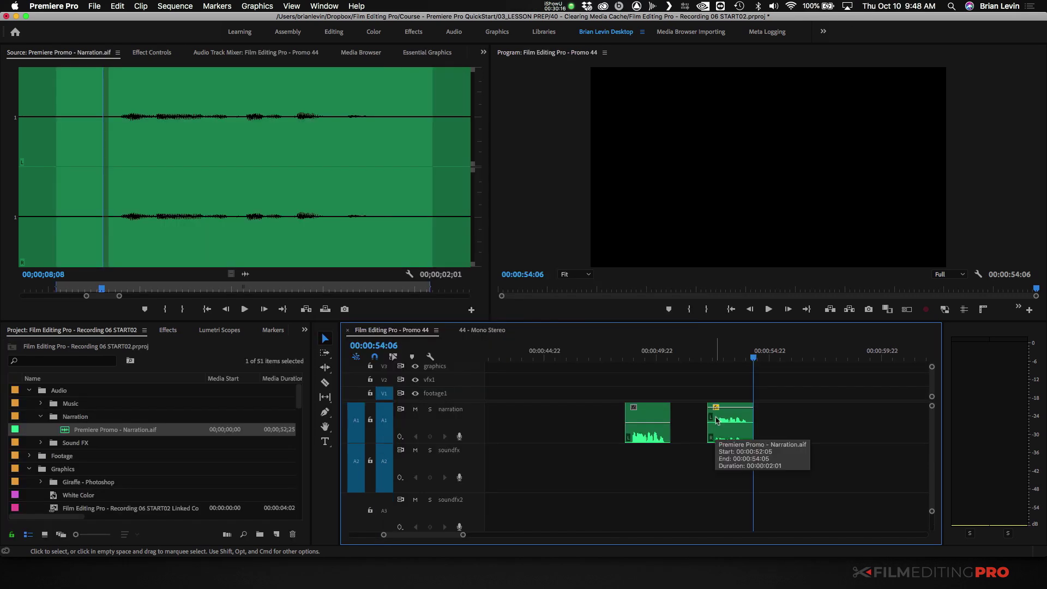
left_click_drag(620, 456, 636, 437)
mouse_move(709, 463)
left_mouse_down()
mouse_move(764, 406)
mouse_move(760, 417)
left_mouse_up()
left_click(717, 464)
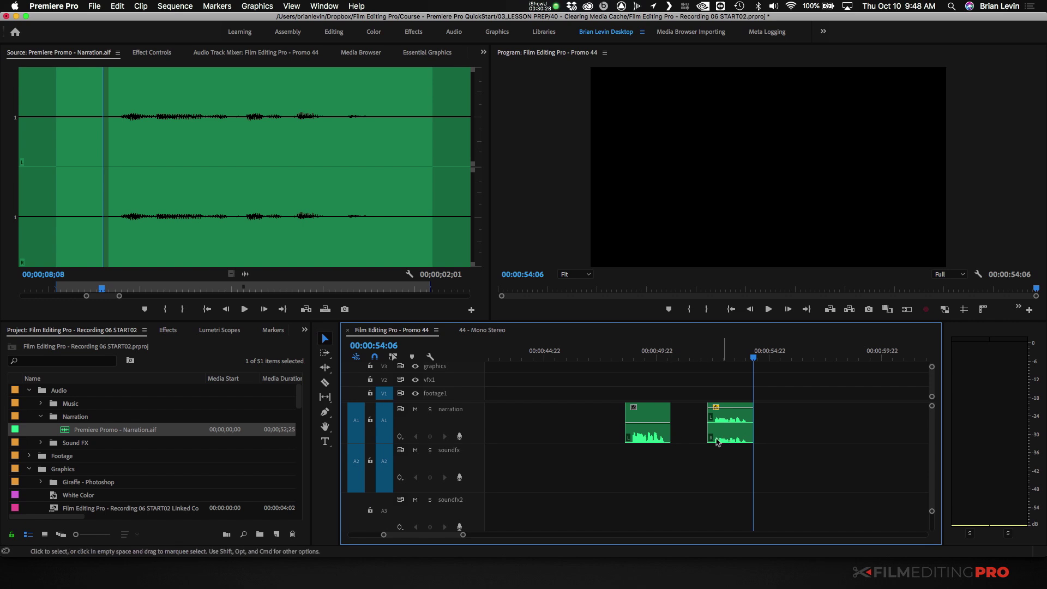
mouse_move(660, 442)
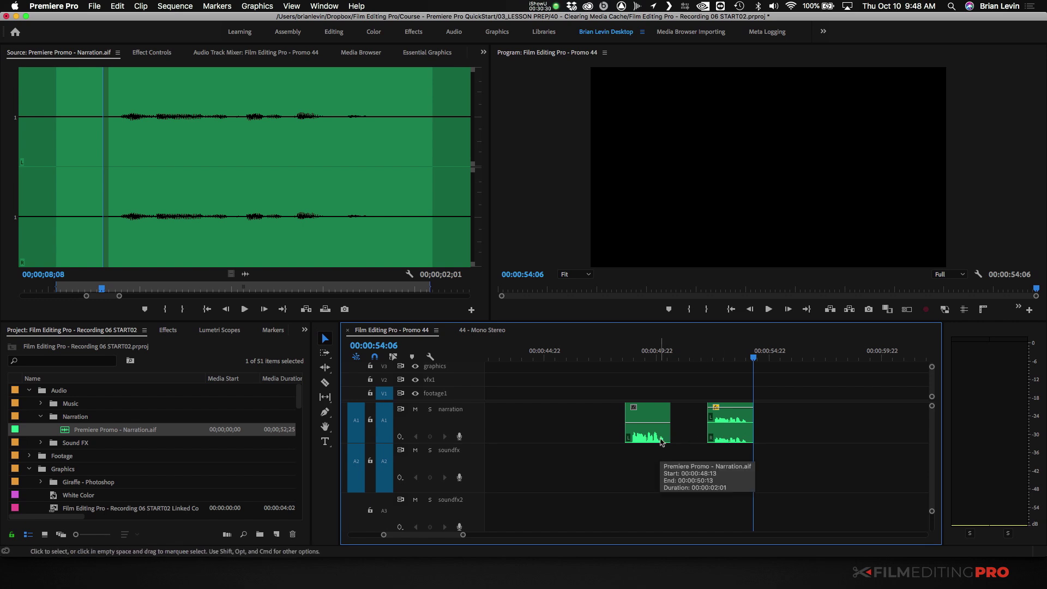
Add one mono audio track before the first audio track of the Promo 44 sequence, with 0 video tracks
right_click(451, 417)
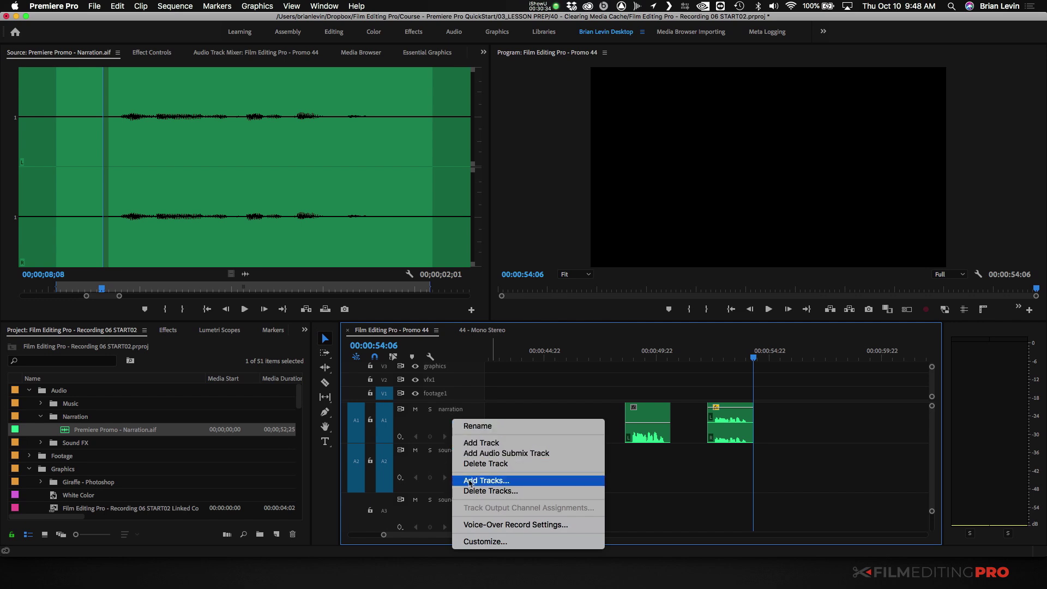
left_click(487, 481)
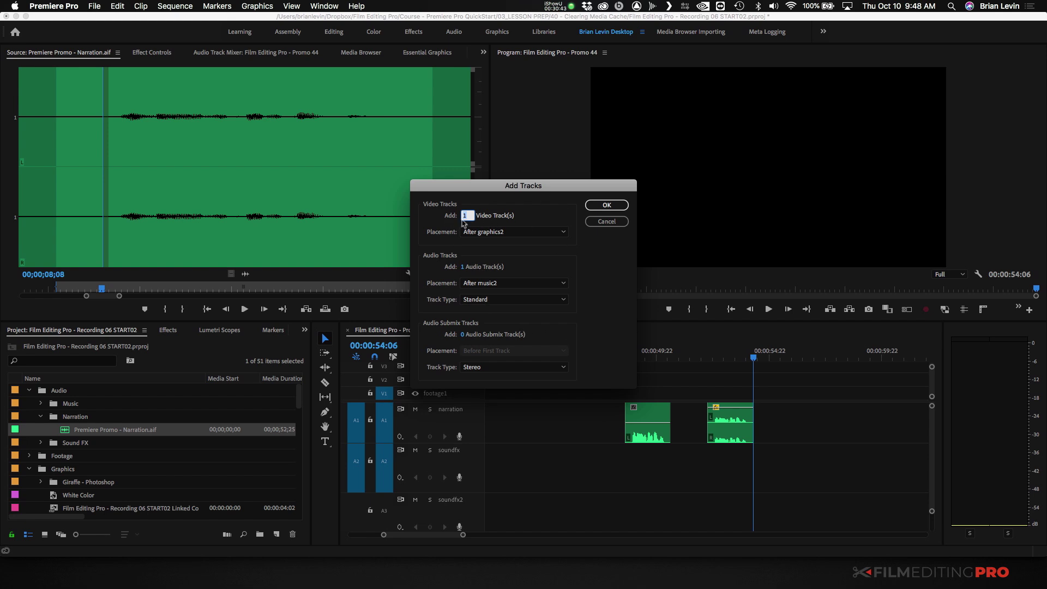
type("0")
left_click(489, 283)
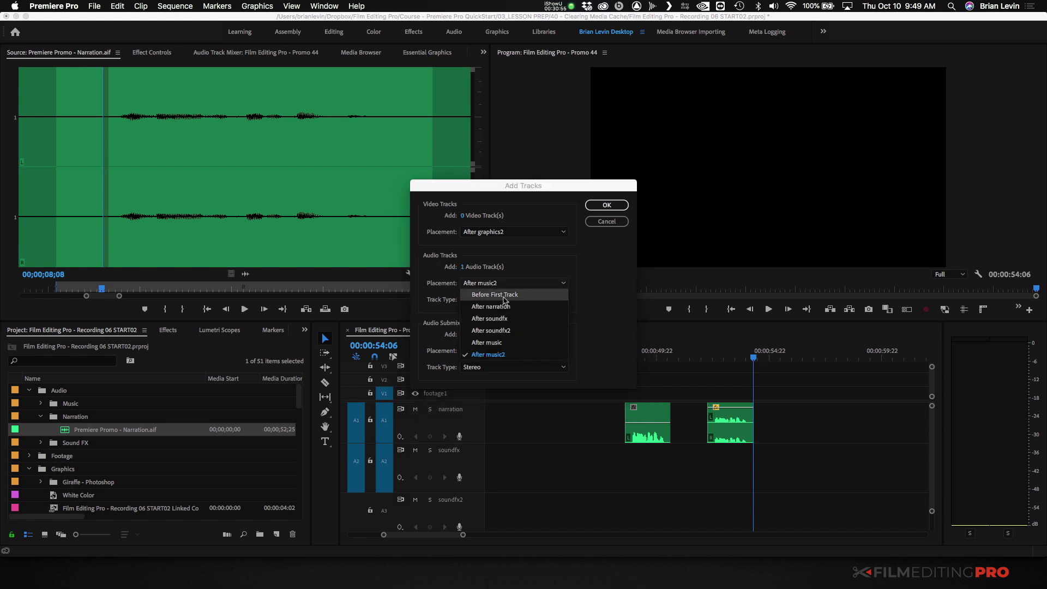
left_click(485, 296)
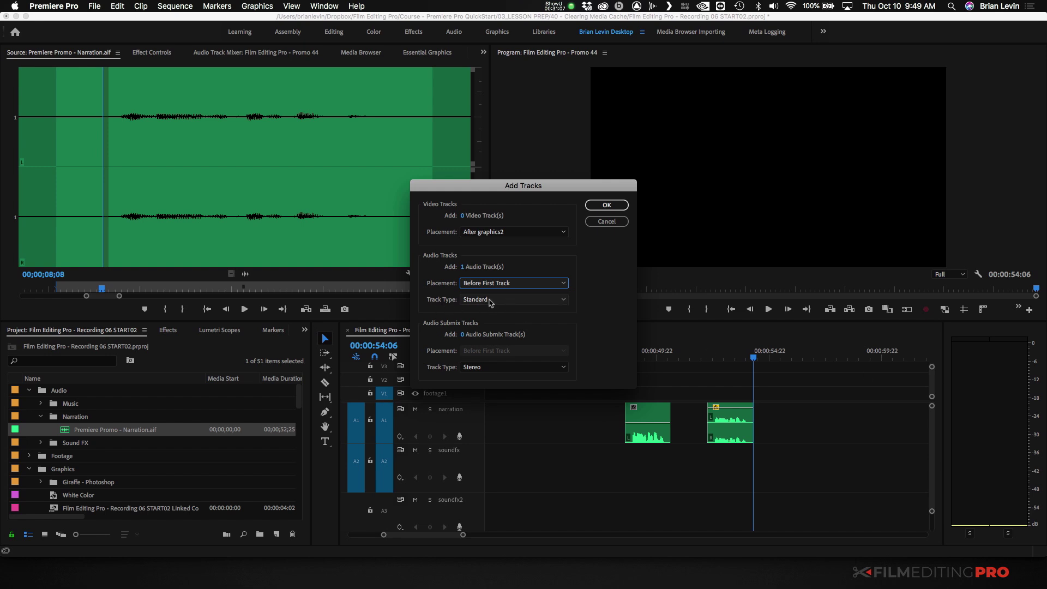
left_click(480, 300)
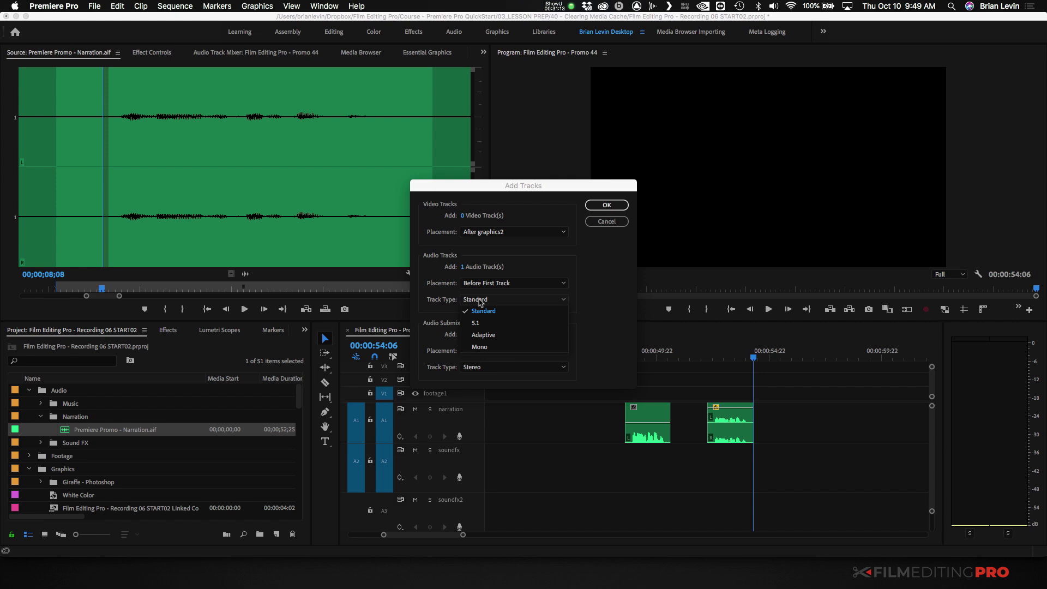
left_click(498, 348)
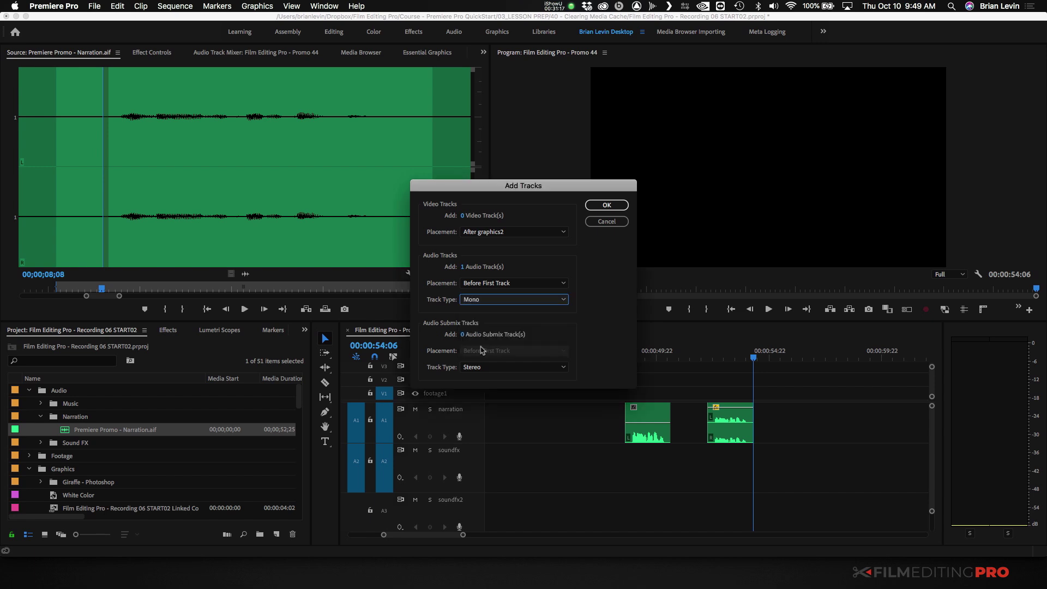
left_click(606, 206)
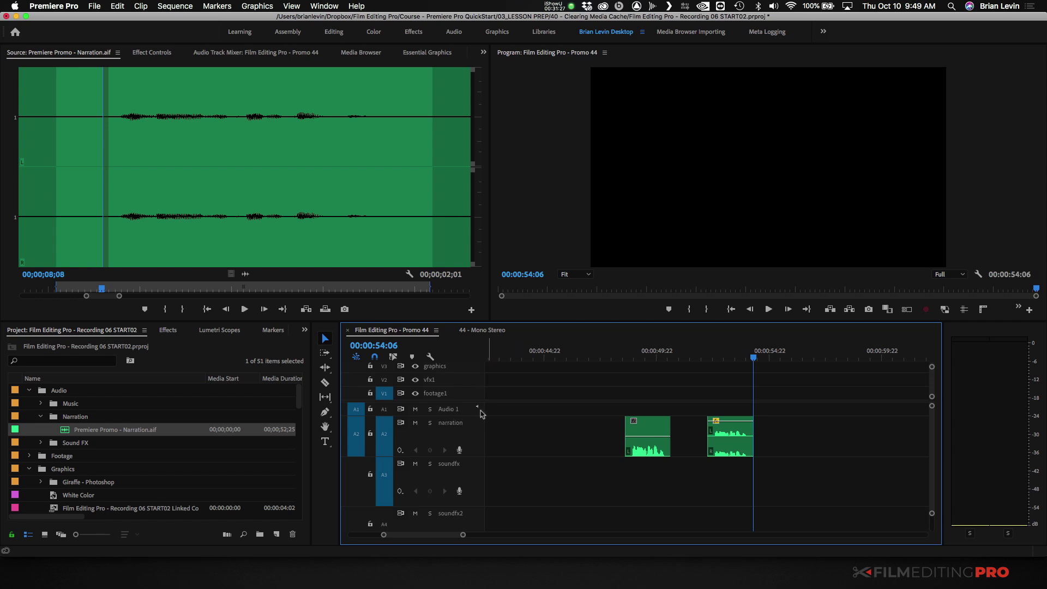
Move the first narration clip up to the new mono track Audio 1 and increase that track's height
left_click(651, 429)
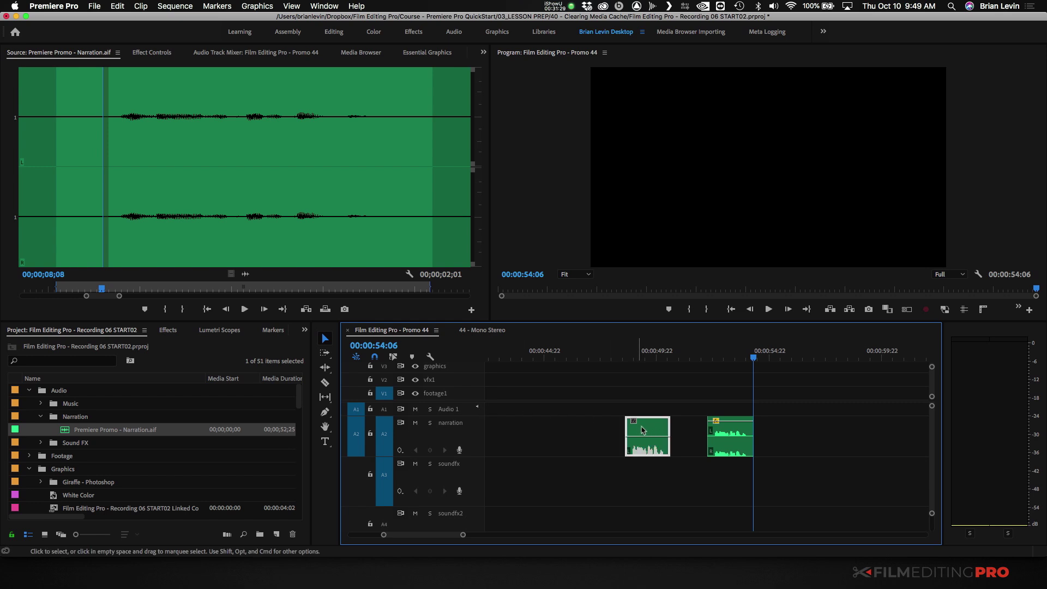
left_click_drag(644, 430, 644, 410)
left_click_drag(706, 455, 464, 434)
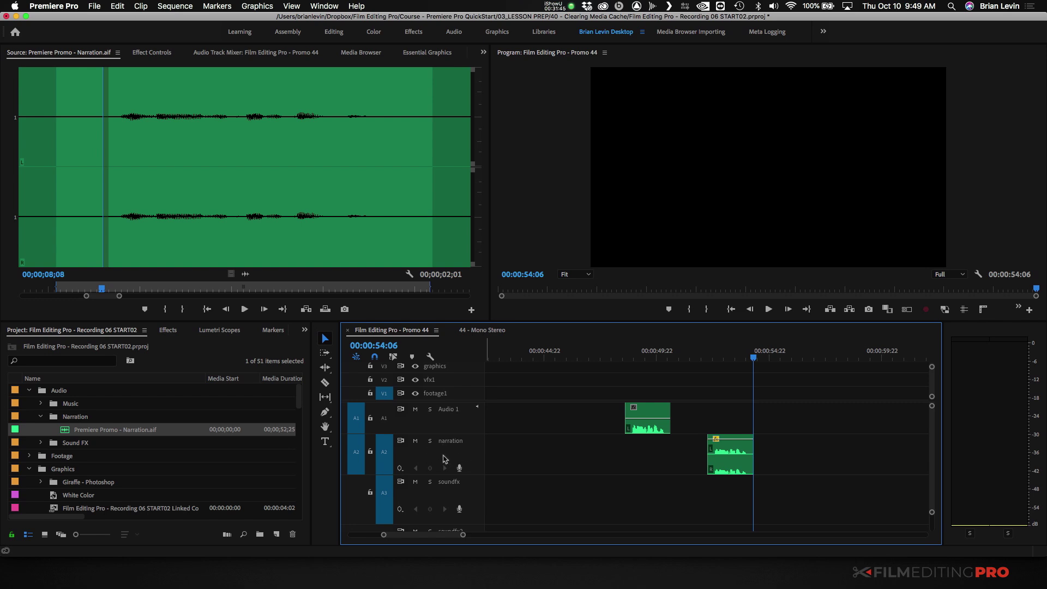
Add another audio track between Audio 1 and the narration track and lock it as a spacer
right_click(459, 423)
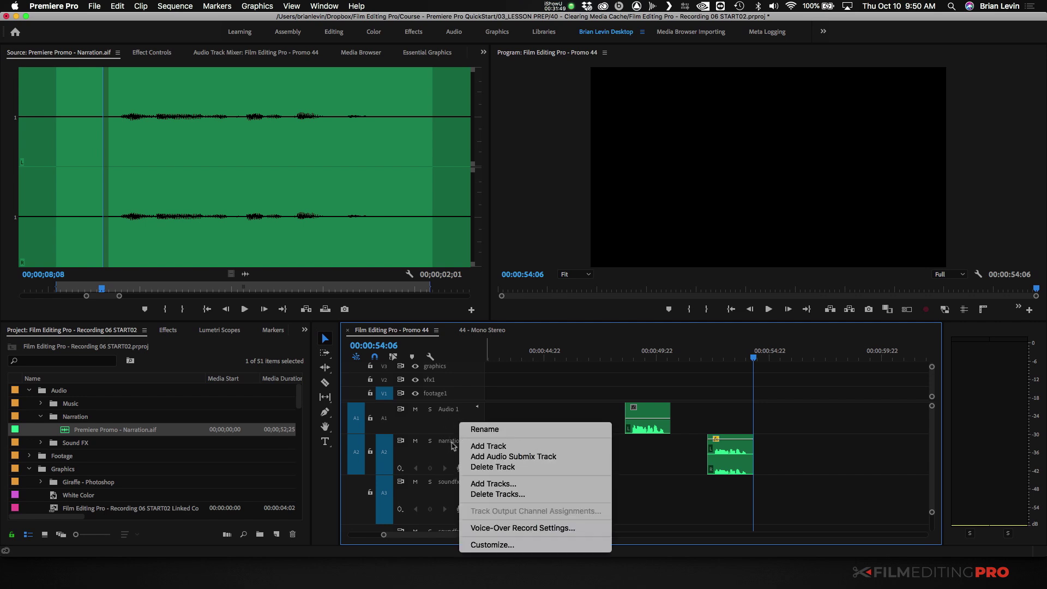
left_click(481, 447)
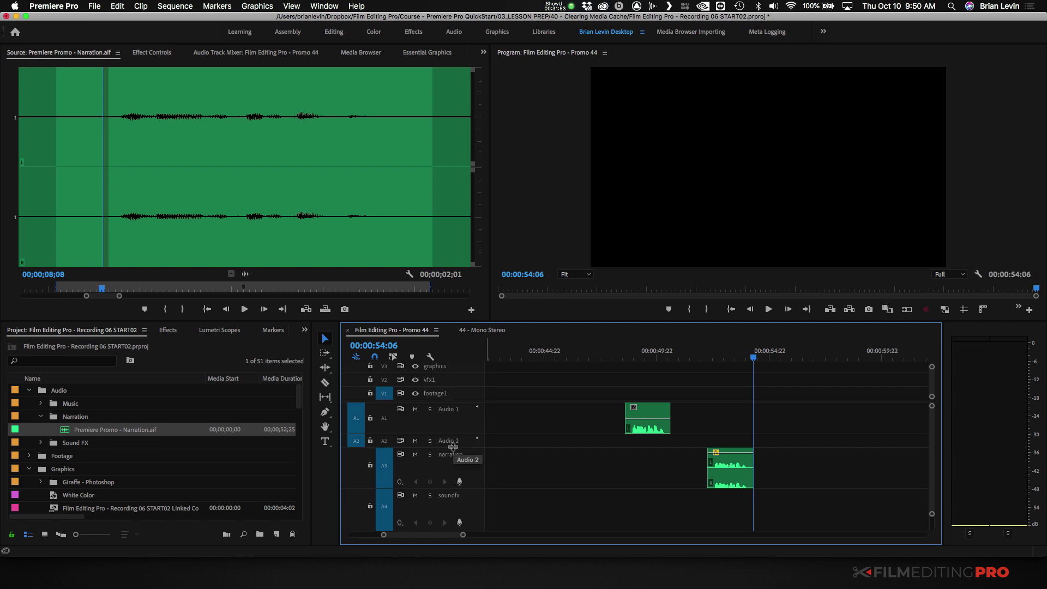
left_click(370, 440)
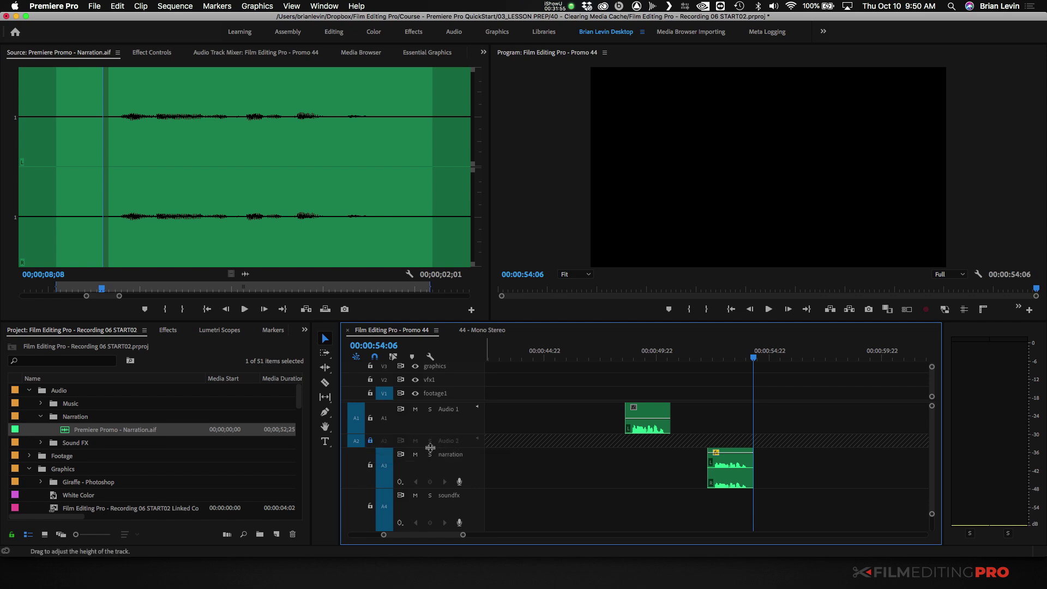
mouse_move(649, 426)
left_mouse_down()
mouse_move(650, 454)
mouse_move(644, 432)
left_mouse_up()
left_click(656, 445)
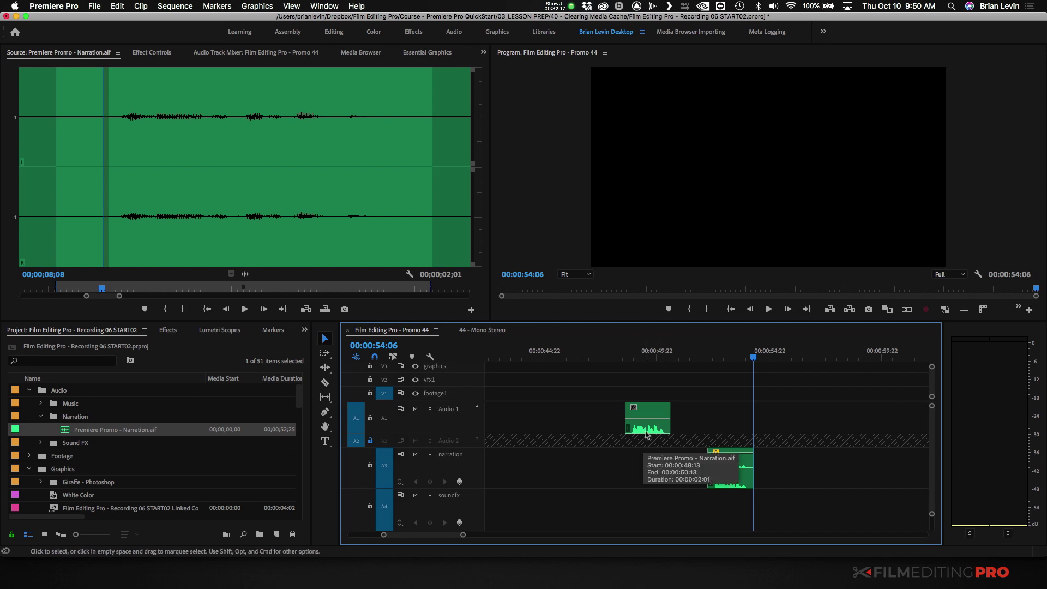
Rename the Audio 1 track as narration_mono
right_click(453, 413)
left_click(453, 423)
type("narration_mono")
key("Return")
Rename the original narration track on A3 as narration_stereo
right_click(443, 463)
left_click(452, 461)
type("n")
type("arration_stereo")
key("Return")
Rename the mono narration track on A1 as nar_mono
right_click(450, 414)
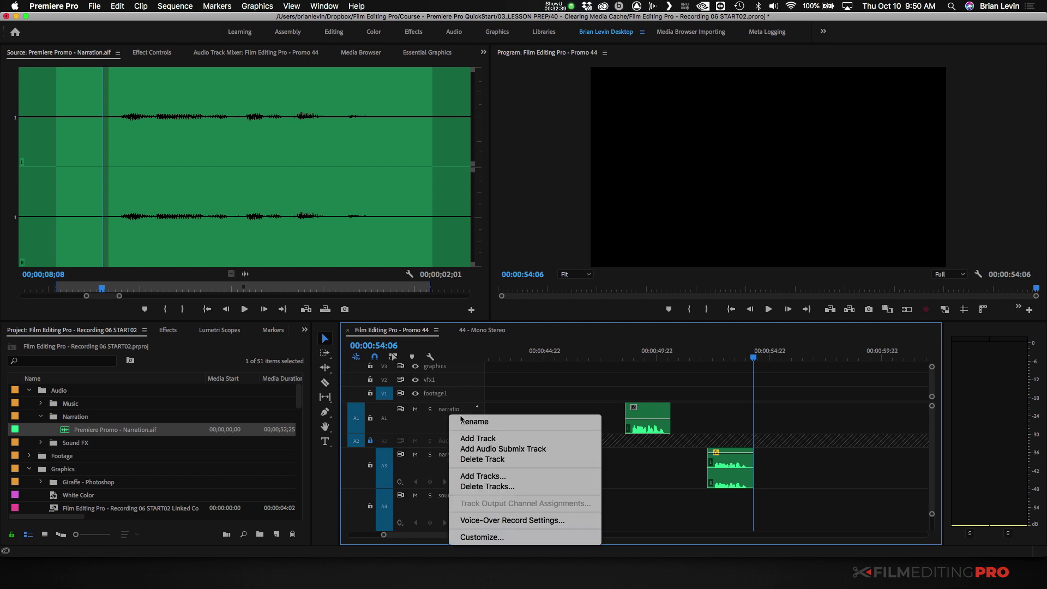
left_click(452, 421)
type("_mono")
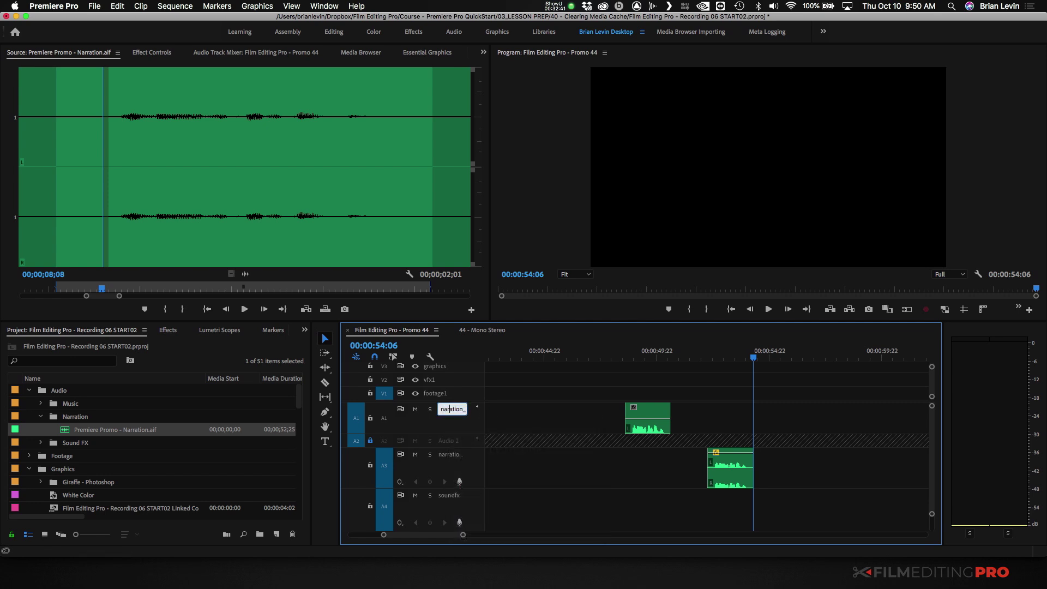
key("Return")
Shorten "narration" to "nar" in the name of the stereo narration track on A3
right_click(450, 456)
left_click(456, 462)
left_click(442, 454)
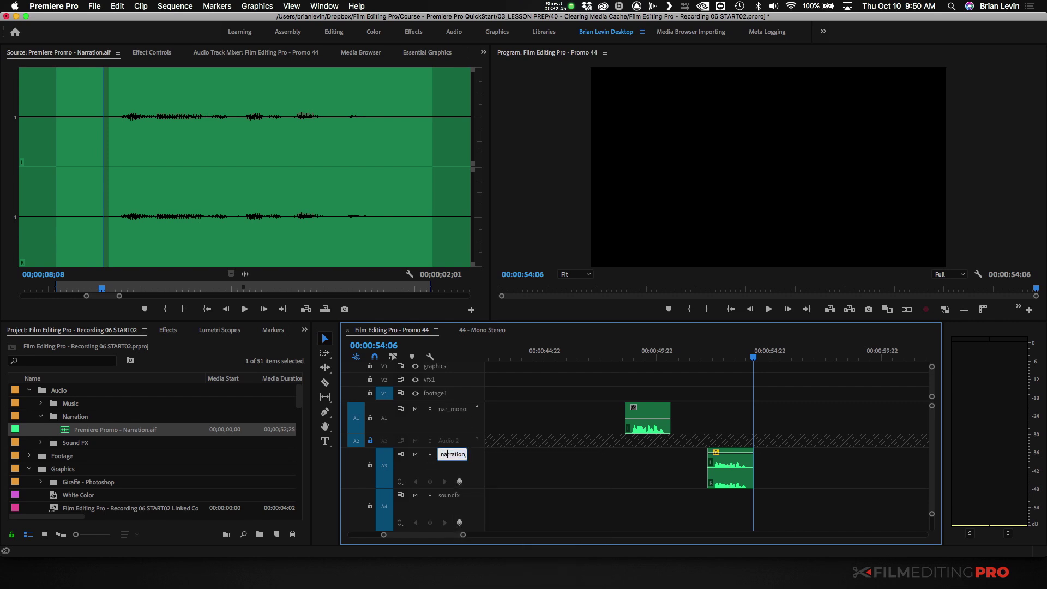
key("Delete")
key("Delete")
key("Delete")
key("Delete")
key("Delete")
key("Delete")
key("Return")
Maximize the Project panel and widen its Audio Info column enough to read the full channel mapping
key("grave")
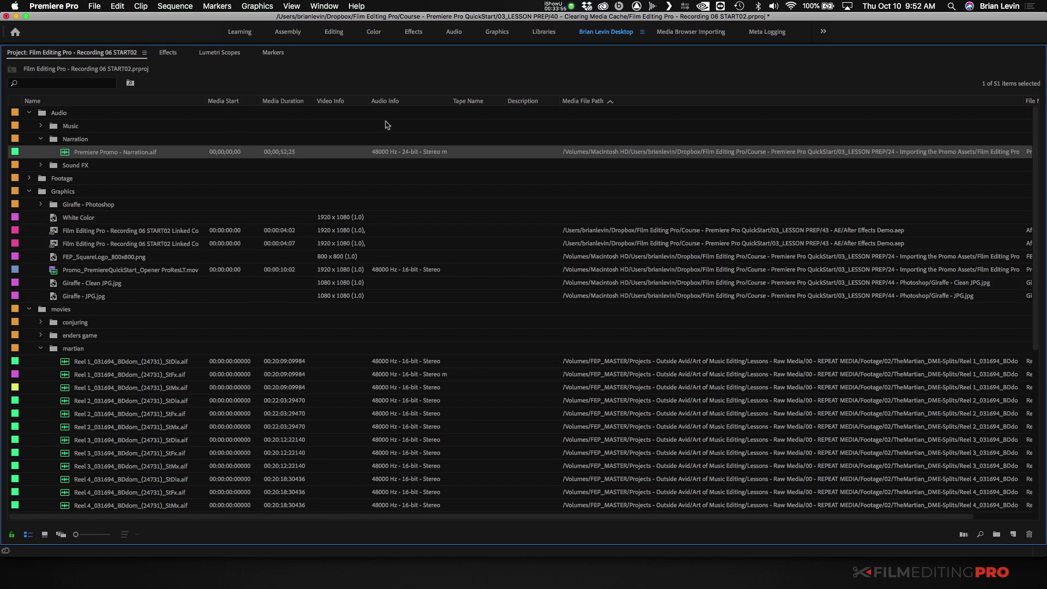
left_click_drag(451, 105, 543, 105)
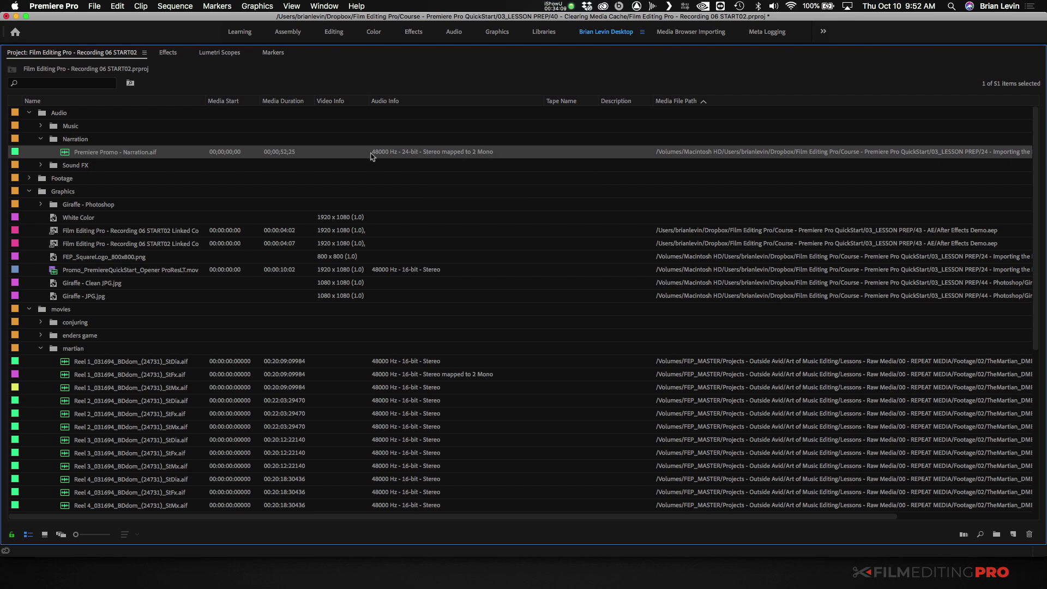
Expand the Sound FX and Music bins in the project list
left_click(58, 165)
key("Right")
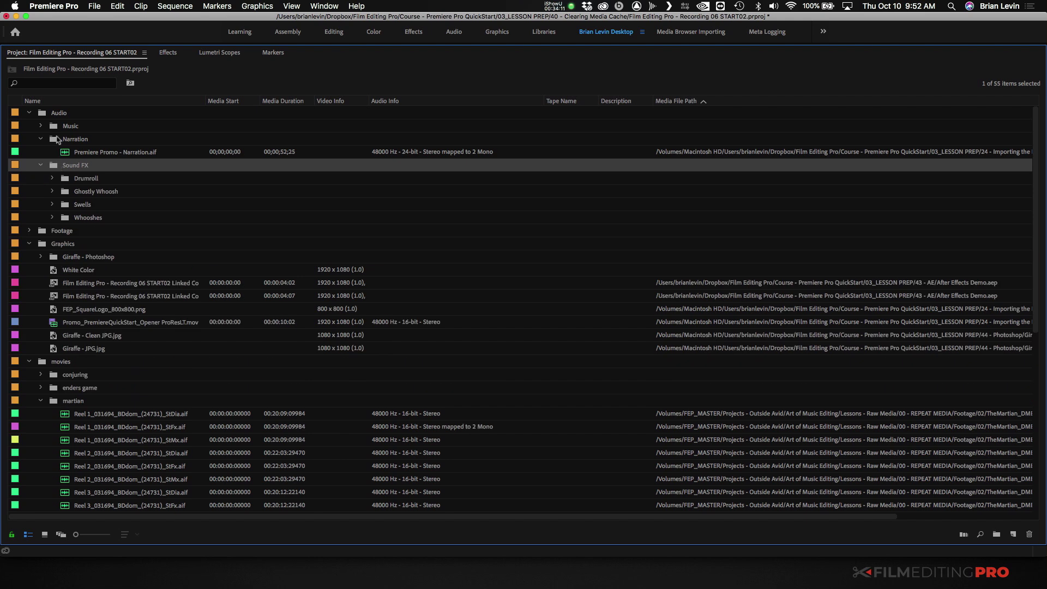
left_click(57, 128)
key("Right")
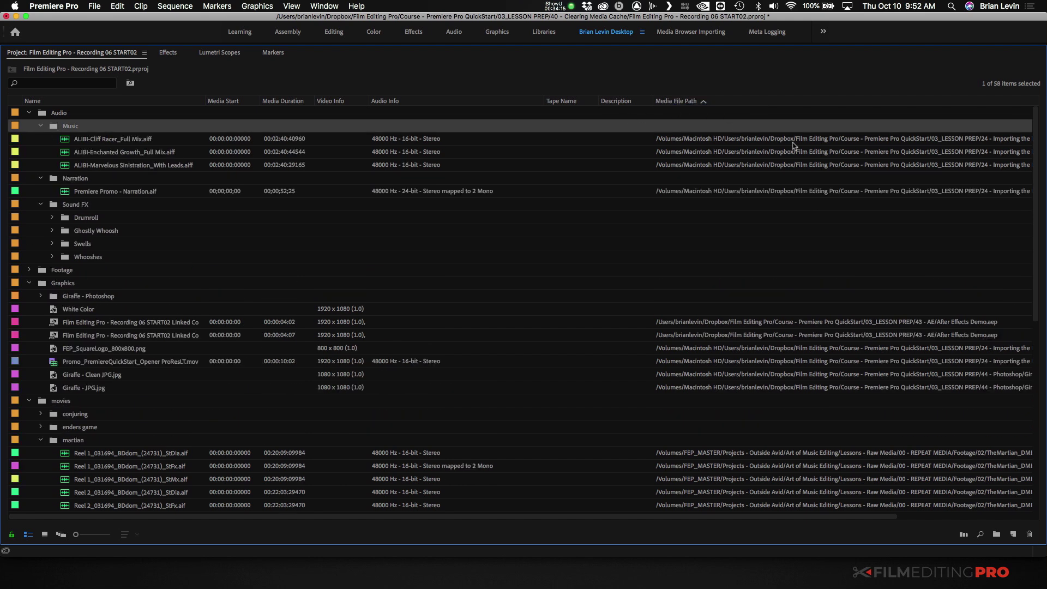
Switch the project's metadata display to the Slim Columns preset
key("ctrl+m")
left_click(637, 256)
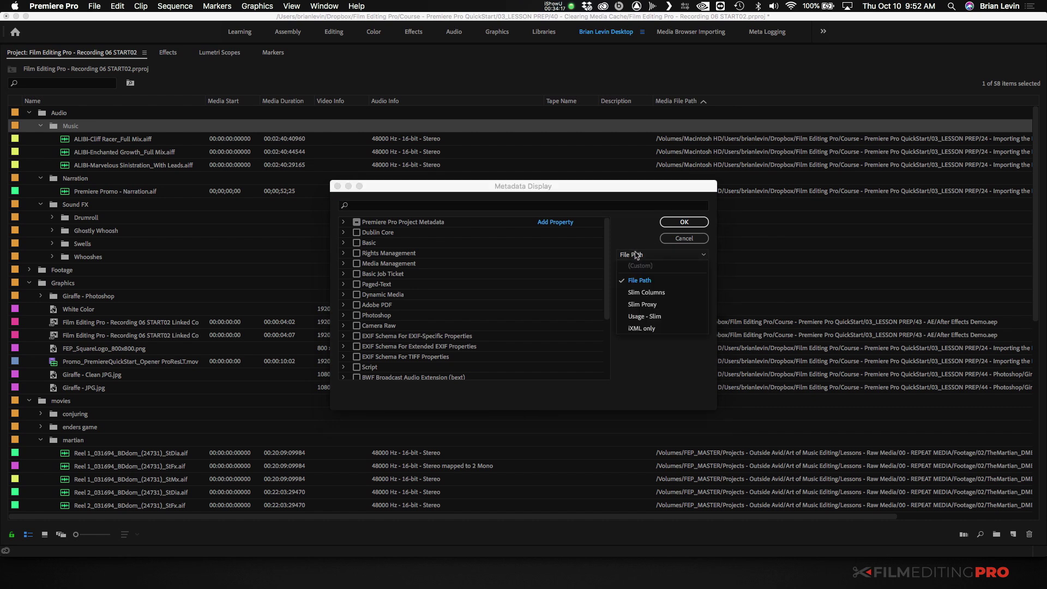
left_click(641, 298)
left_click(684, 222)
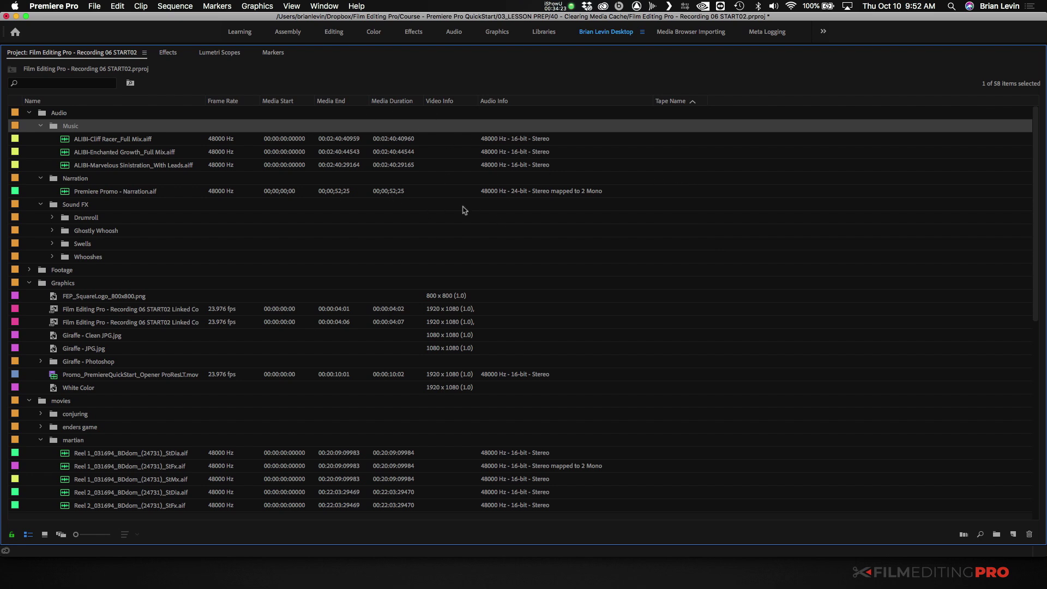
Go through the music and narration clips and expand the Drumroll, Ghostly Whoosh and Swells bins under Sound FX
left_click(65, 141)
left_click(66, 153)
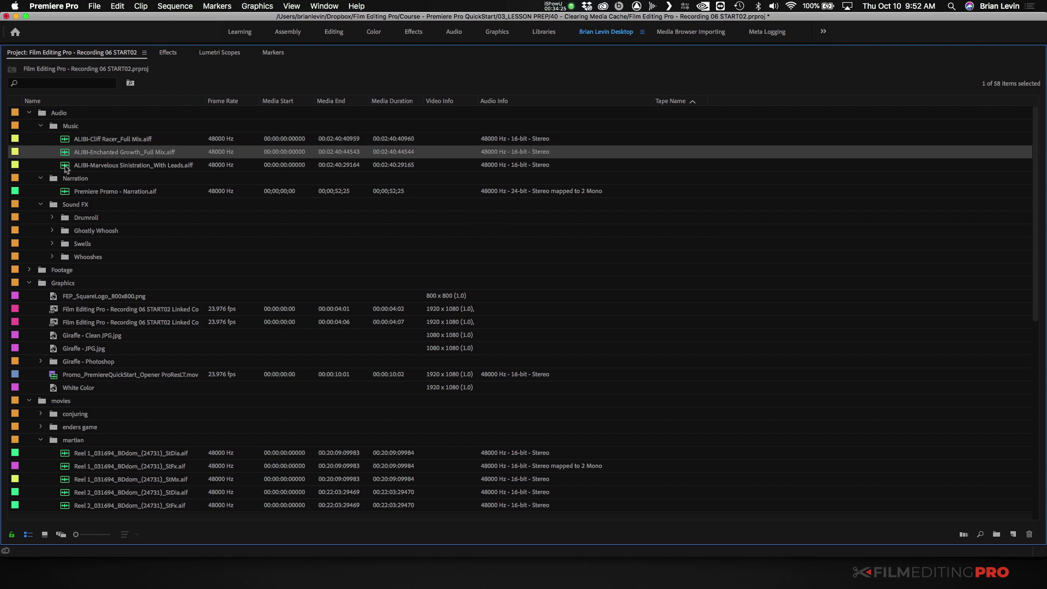
left_click(66, 167)
left_click(64, 194)
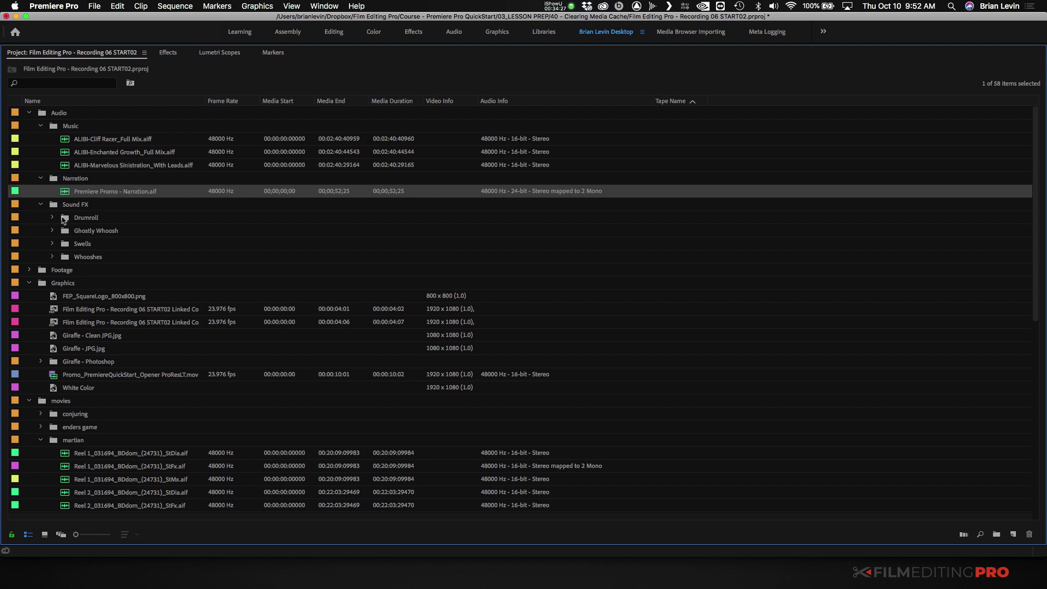
left_click(63, 218)
left_click(64, 246)
left_click(61, 273)
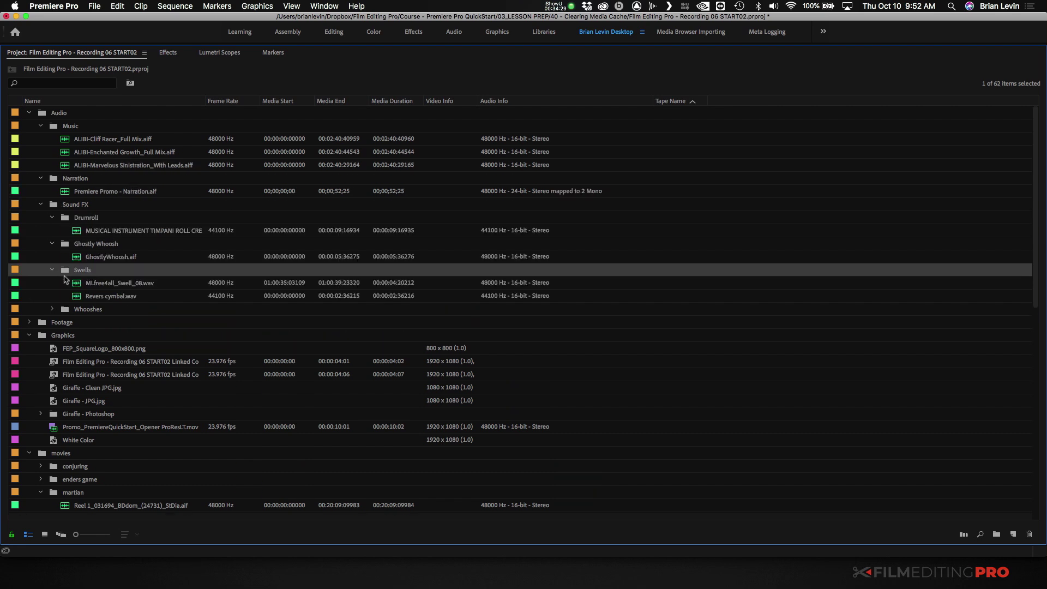
Compare the Audio Info entries of the narration clip with those of the music and sound effects clips
left_click(556, 194)
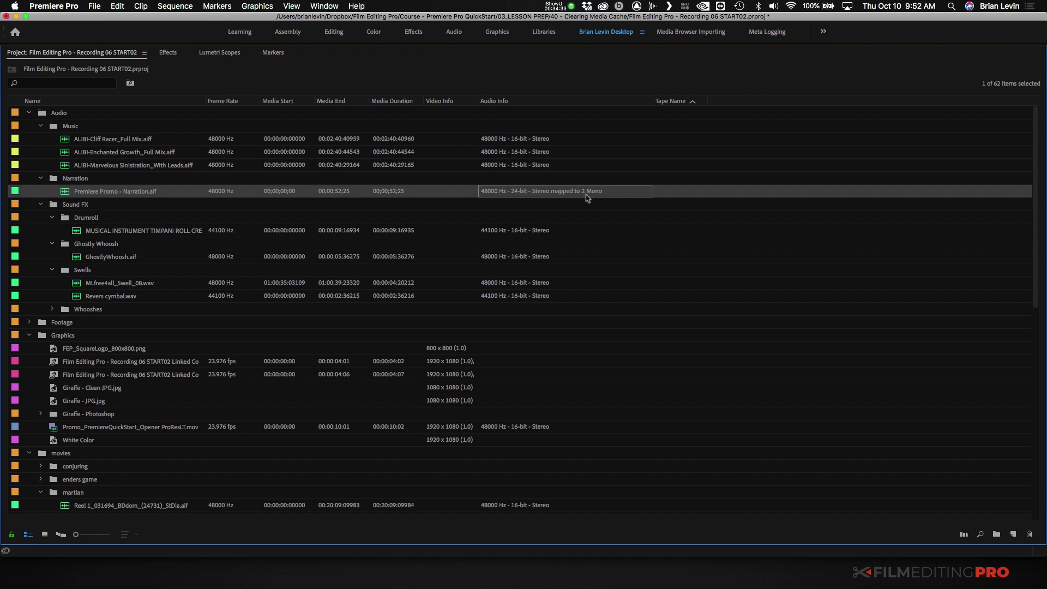
left_click(523, 139)
left_click(526, 152)
left_click(526, 164)
left_click(522, 222)
left_click(522, 258)
left_click(524, 284)
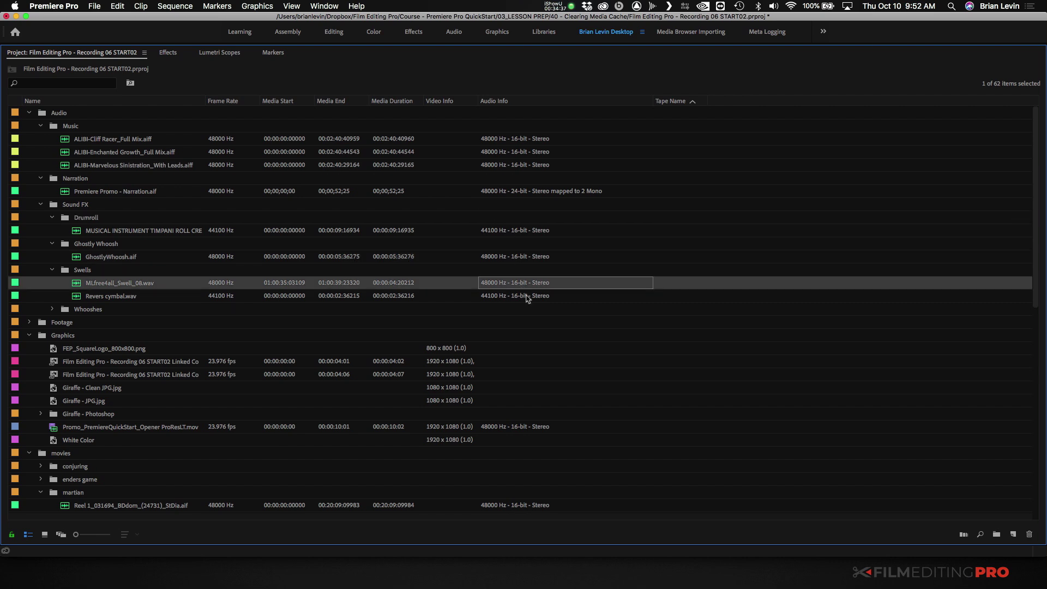
left_click(529, 297)
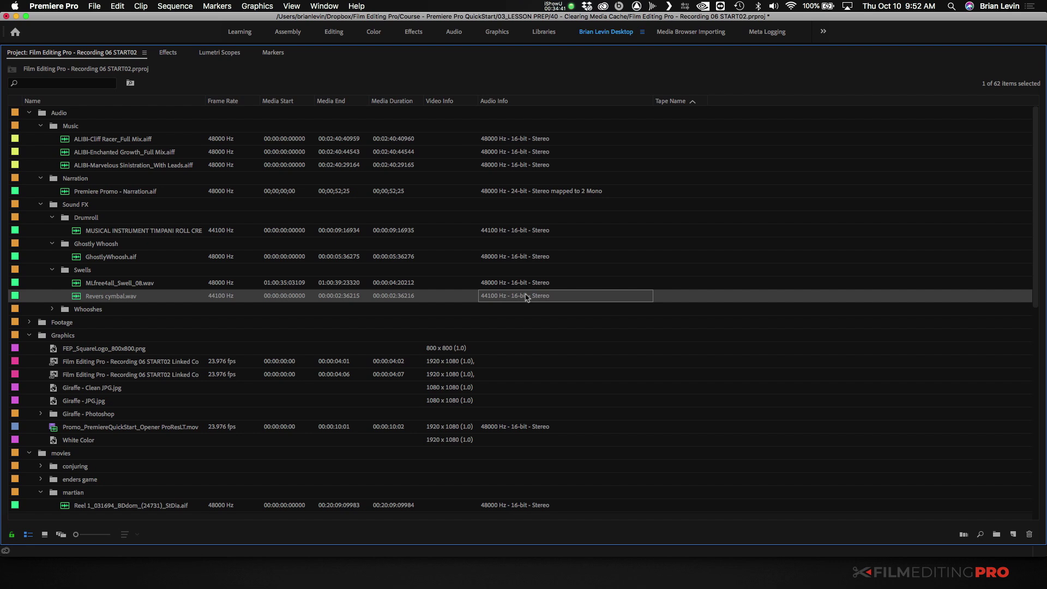
left_click(530, 192)
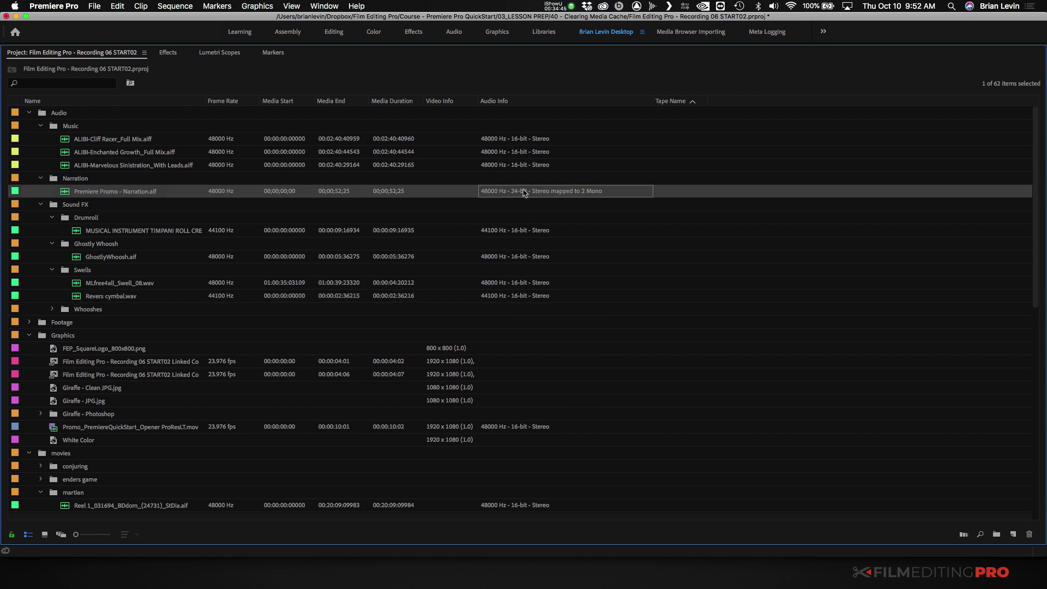
Modify the audio channels of Premiere Promo - Narration.aif to the Use File preset and accept the change for future edits
right_click(64, 195)
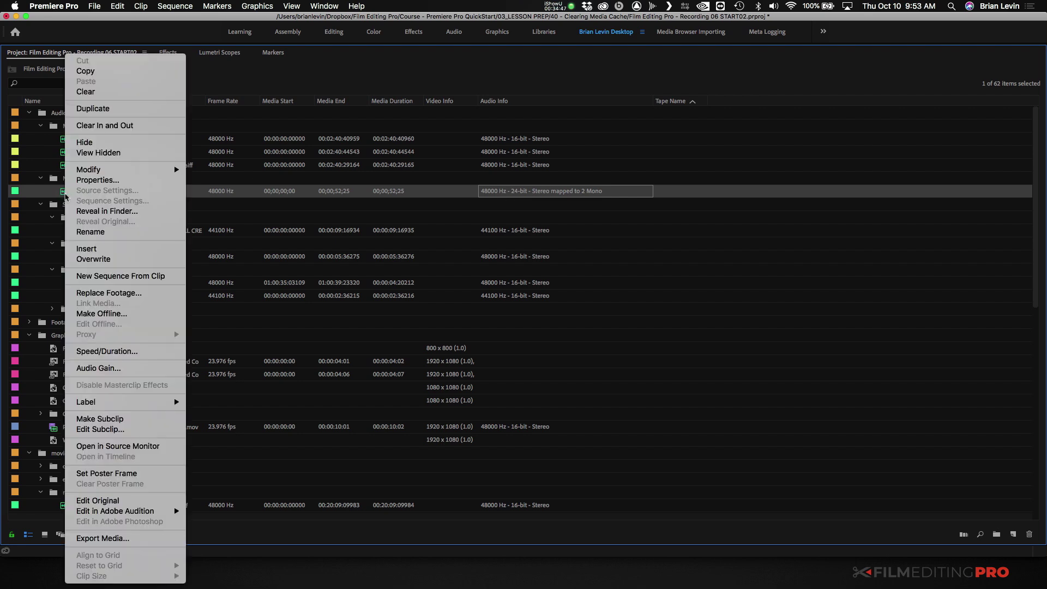
mouse_move(164, 170)
left_click(221, 170)
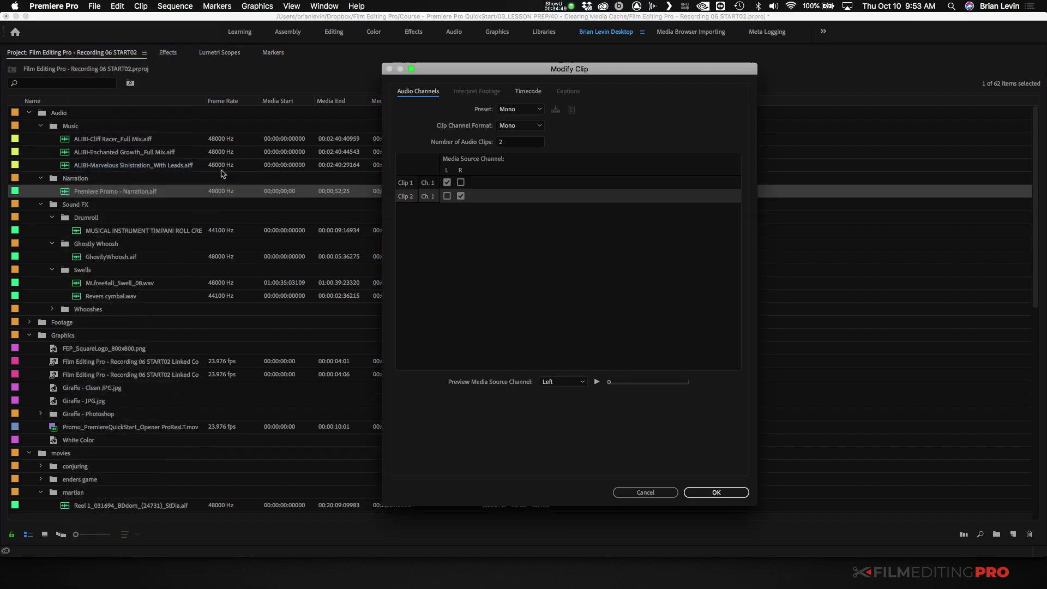
left_click(520, 109)
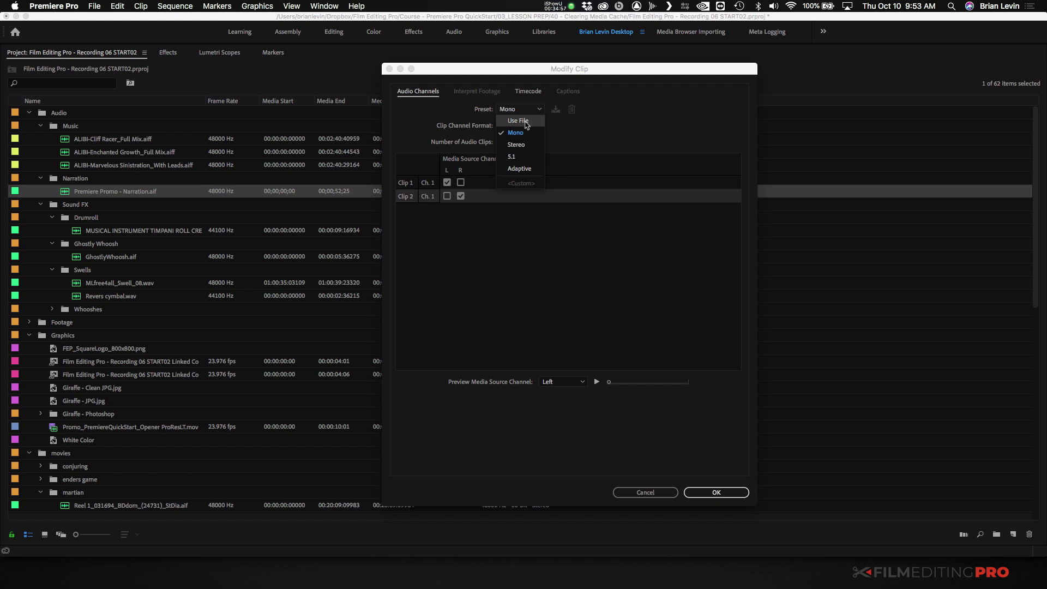
left_click(526, 123)
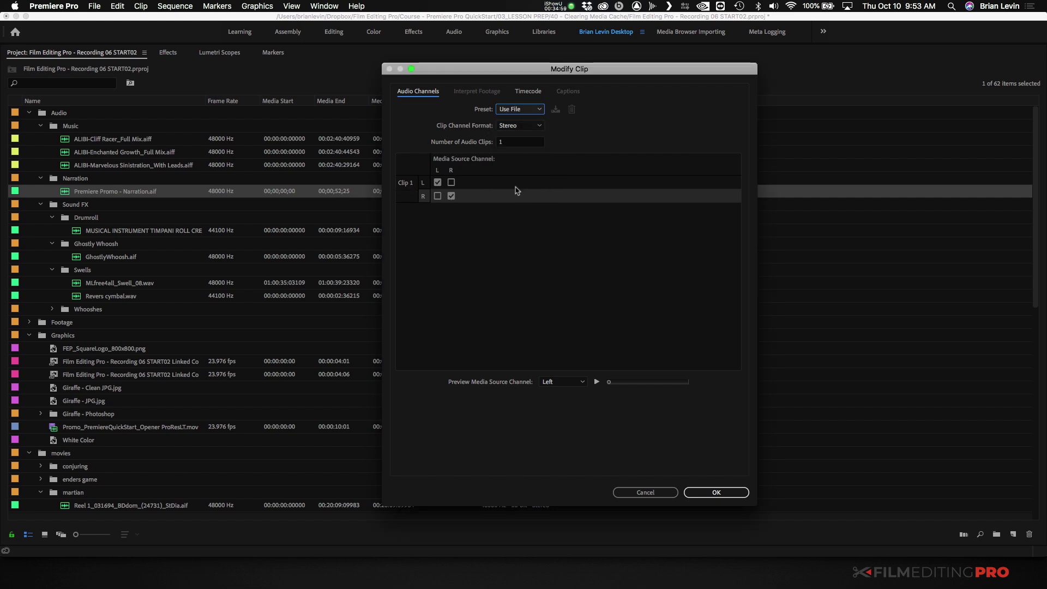
left_click(702, 495)
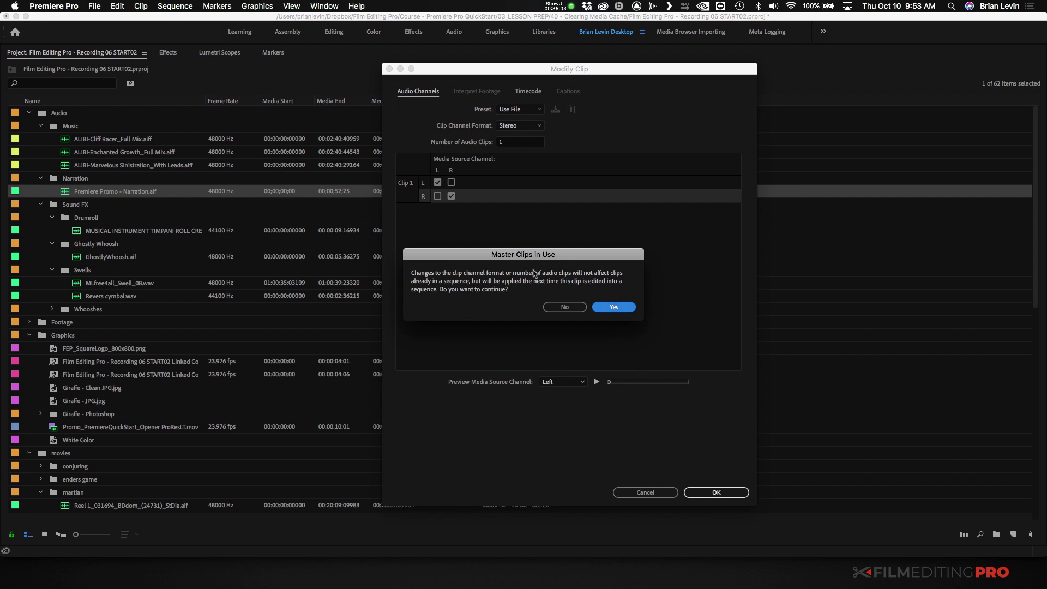
left_click(613, 308)
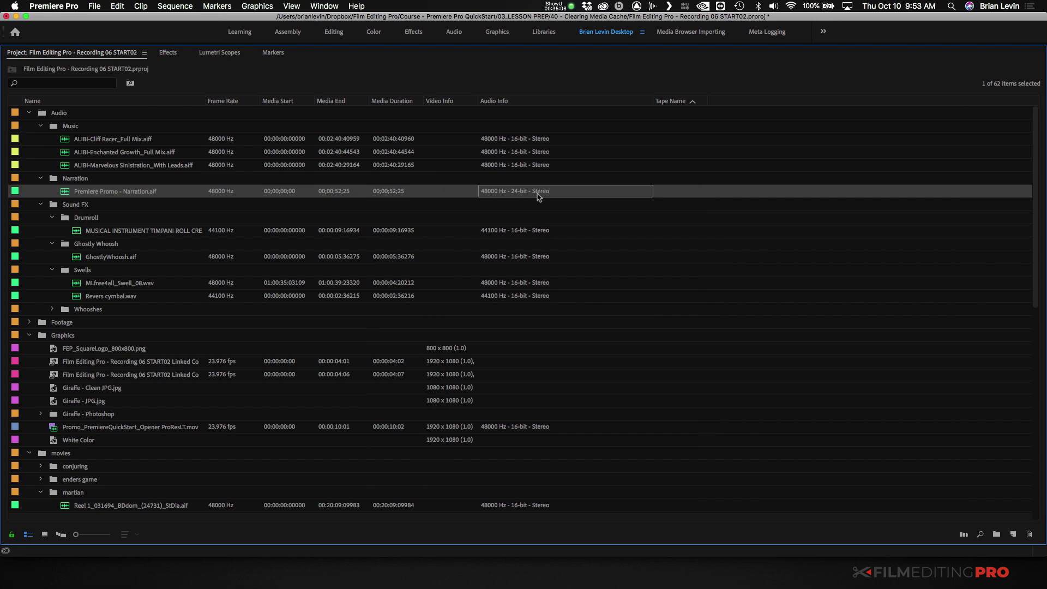